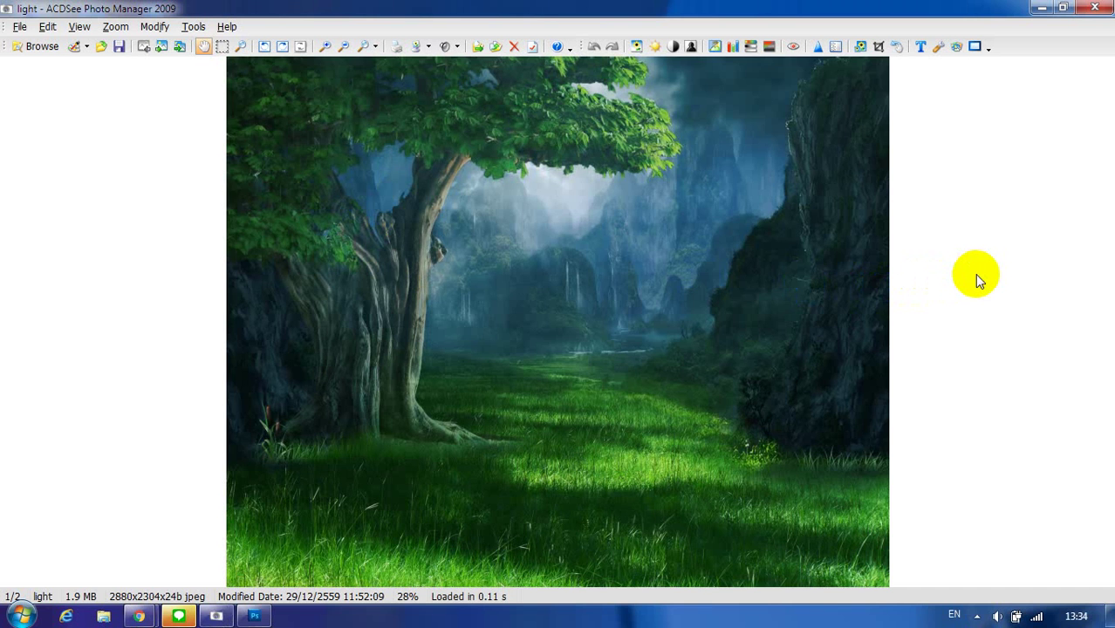
- Compare the original forest picture light with the light-ray version light_2, and return to the image browser
{"action": "scroll", "coordinate": [975, 274], "scroll_direction": "down", "scroll_amount": 1}
{"action": "scroll", "coordinate": [976, 277], "scroll_direction": "up", "scroll_amount": 1}
{"action": "scroll", "coordinate": [977, 279], "scroll_direction": "down", "scroll_amount": 1}
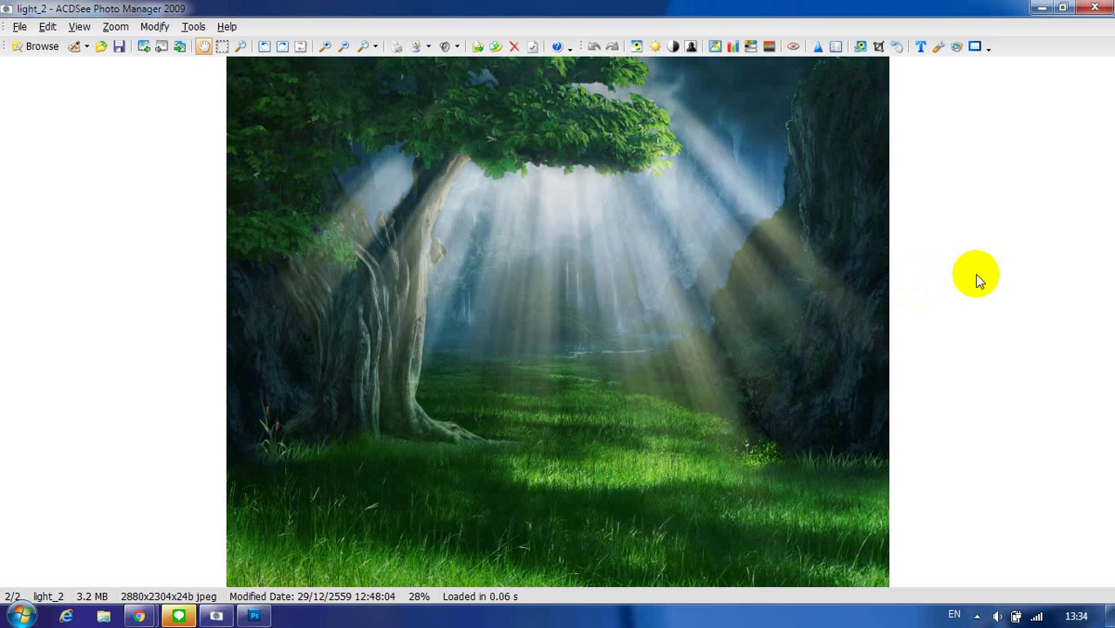
{"action": "scroll", "coordinate": [974, 274], "scroll_direction": "up", "scroll_amount": 1}
{"action": "double_click", "coordinate": [709, 281]}
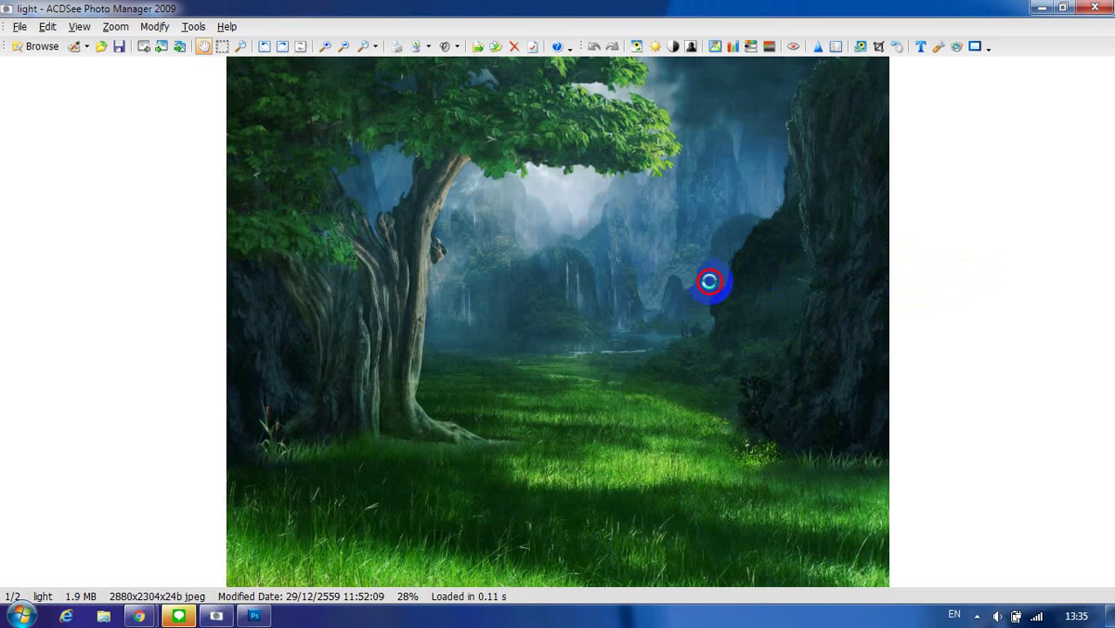
- Open the light image from the ACDSee folder clip_แสงเทียม_1 in Photoshop
{"action": "left_click", "coordinate": [1041, 10]}
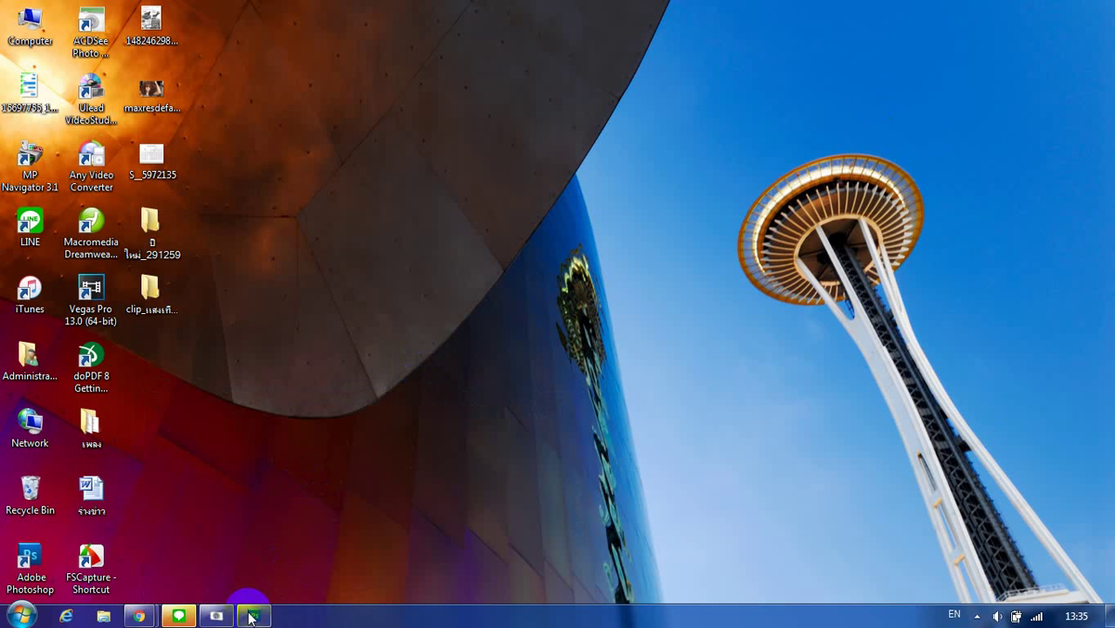
{"action": "left_click", "coordinate": [253, 617]}
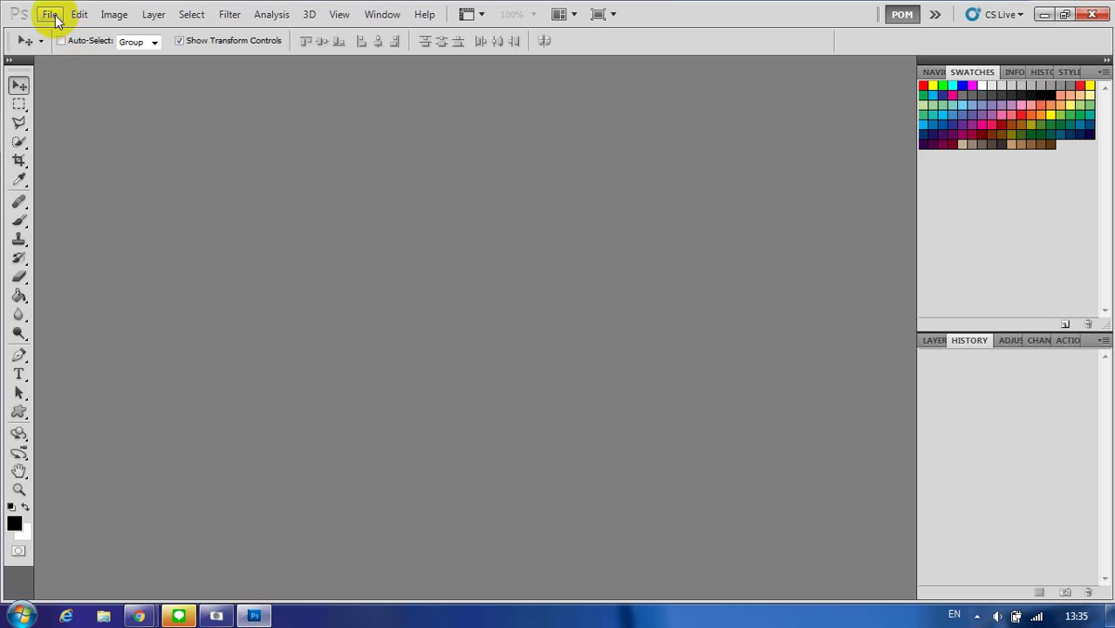
{"action": "left_click", "coordinate": [217, 617]}
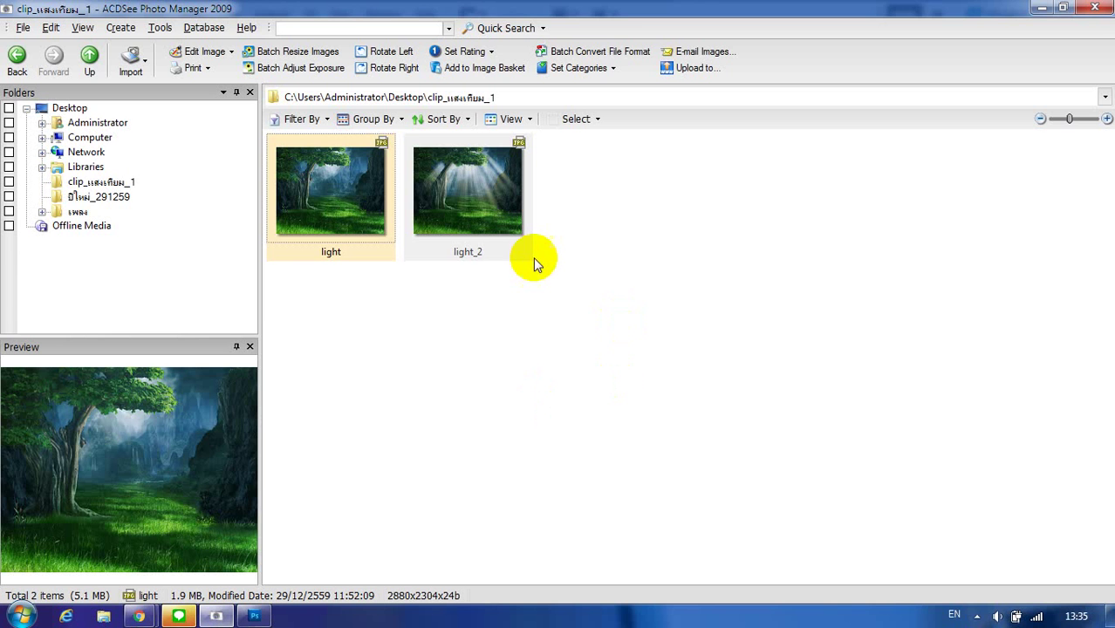
{"action": "left_click", "coordinate": [1063, 8]}
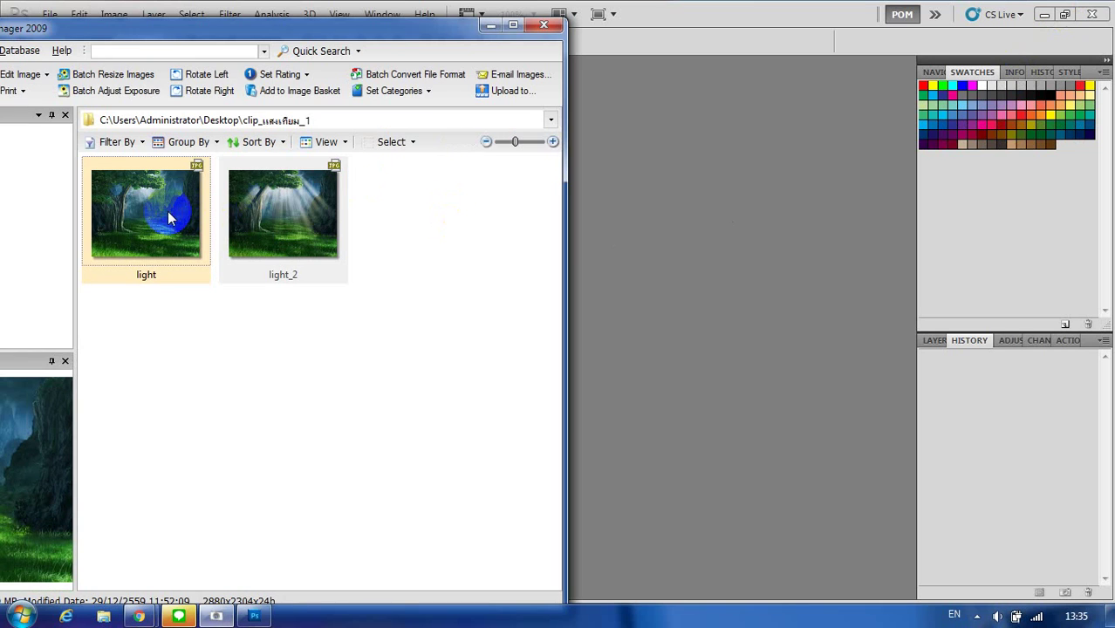
{"action": "left_click_drag", "start_coordinate": [169, 219], "coordinate": [687, 247]}
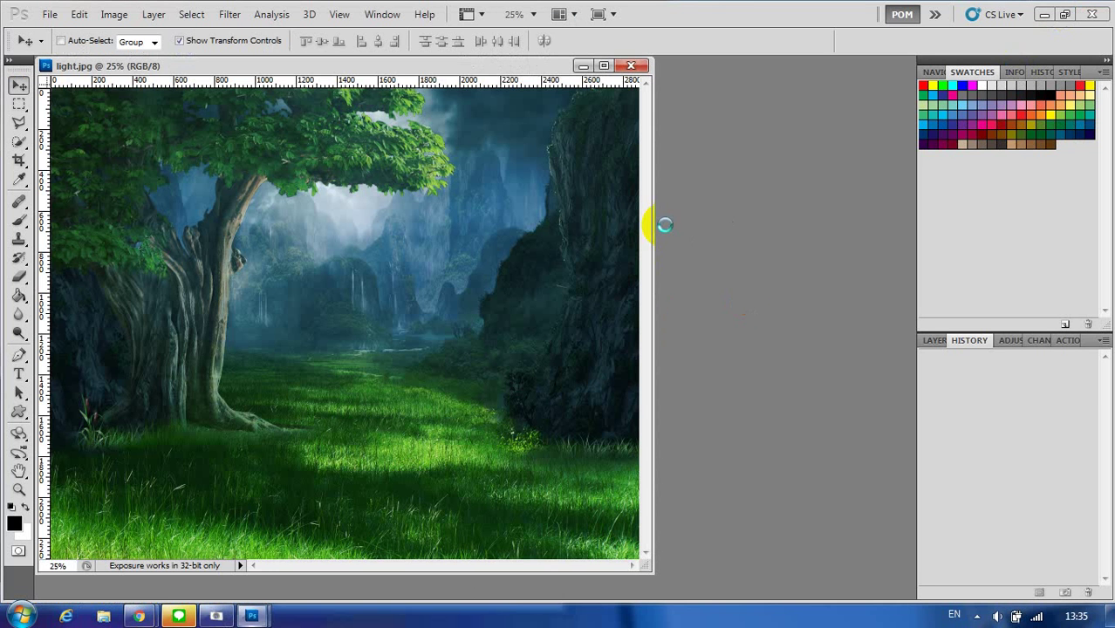
- Enlarge the light.jpg document window to leave grey space around the image and show its layer list
{"action": "left_click", "coordinate": [581, 542]}
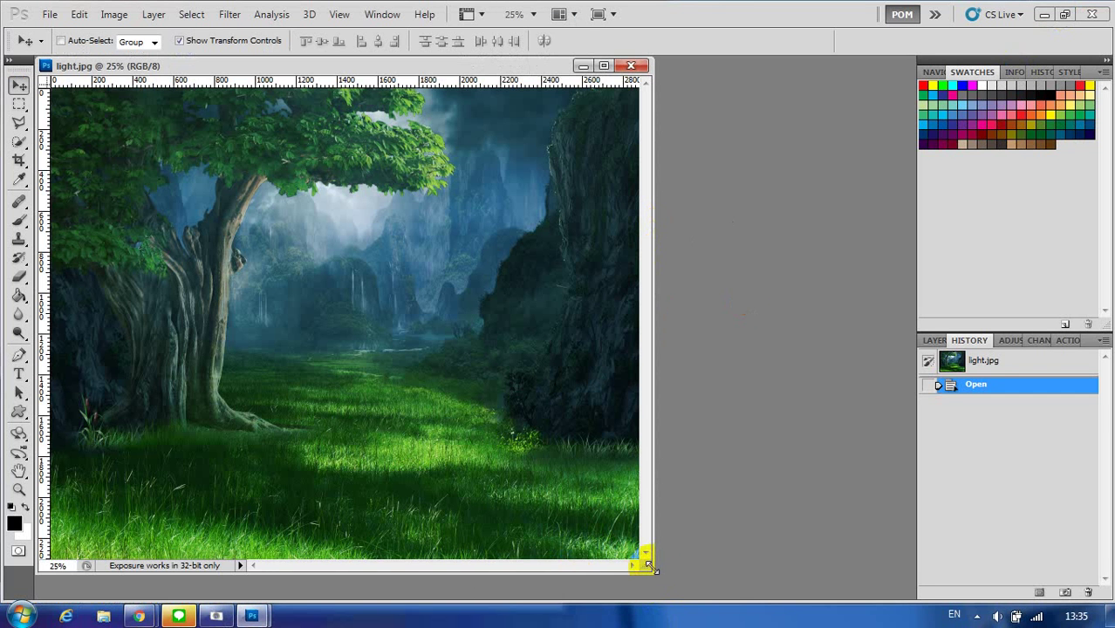
{"action": "left_click_drag", "start_coordinate": [648, 565], "coordinate": [754, 585]}
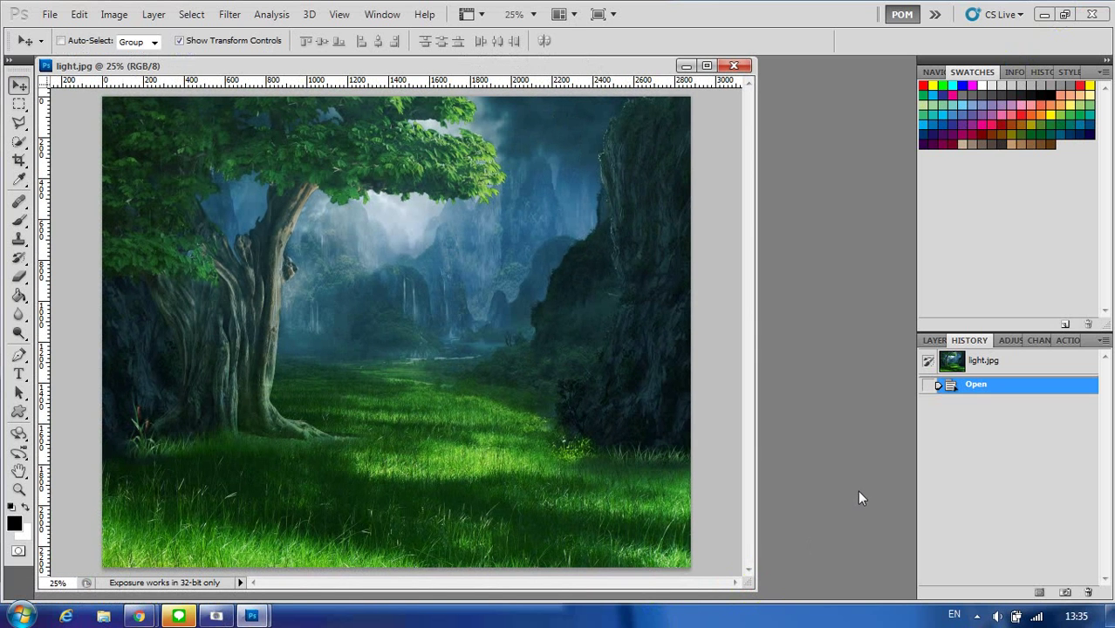
{"action": "left_click", "coordinate": [932, 340]}
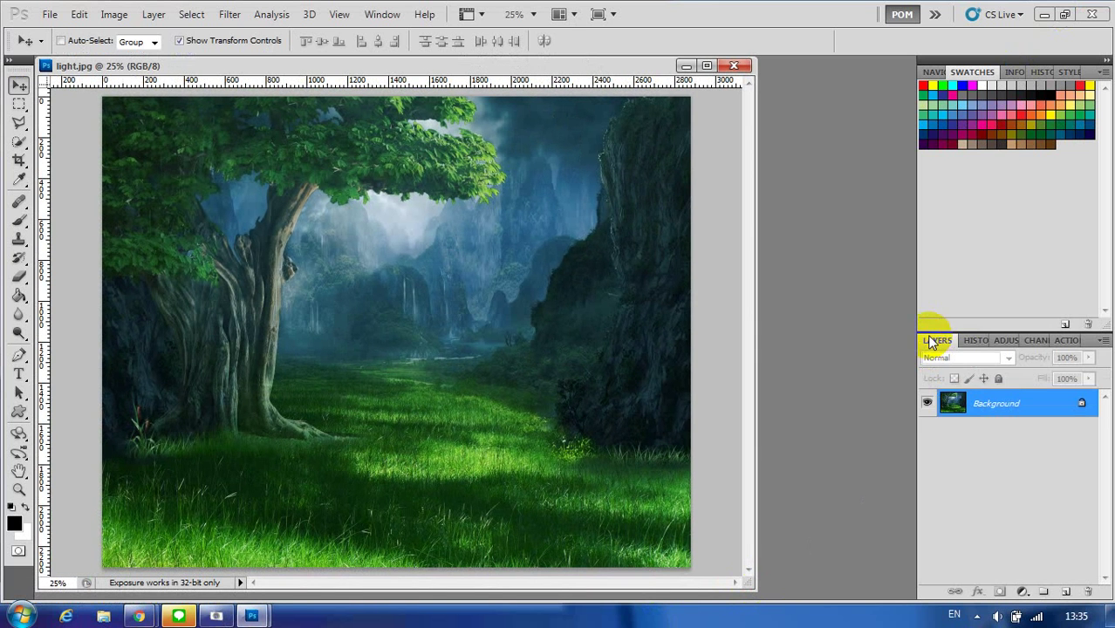
{"action": "left_click_drag", "start_coordinate": [966, 406], "coordinate": [1012, 411]}
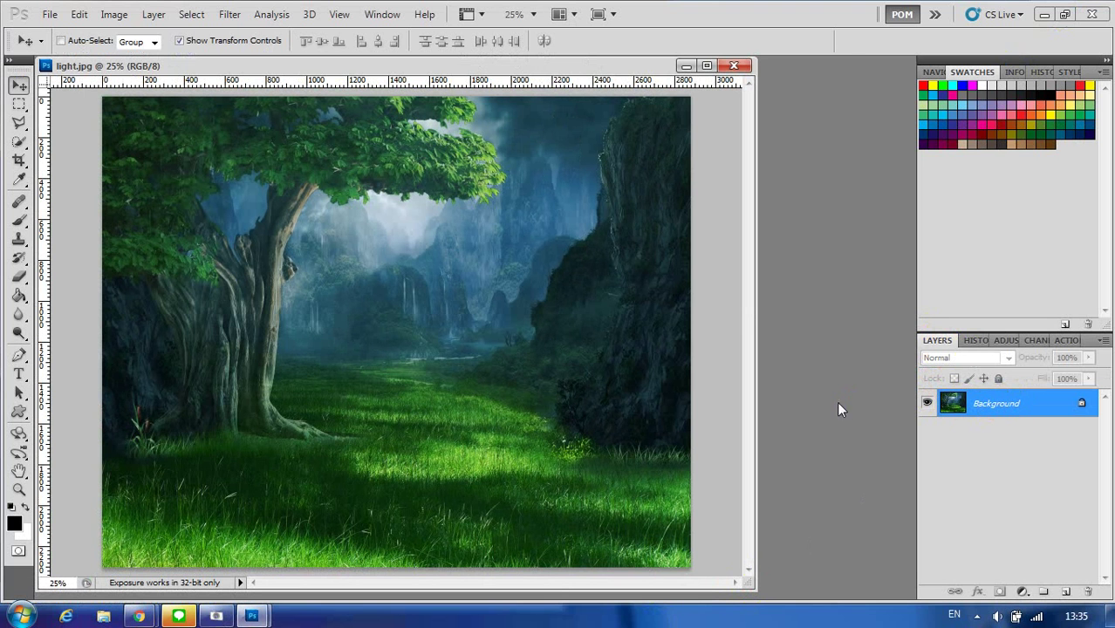
{"action": "mouse_move", "coordinate": [96, 380]}
{"action": "left_mouse_down"}
{"action": "mouse_move", "coordinate": [82, 391]}
{"action": "mouse_move", "coordinate": [51, 511]}
{"action": "left_mouse_up"}
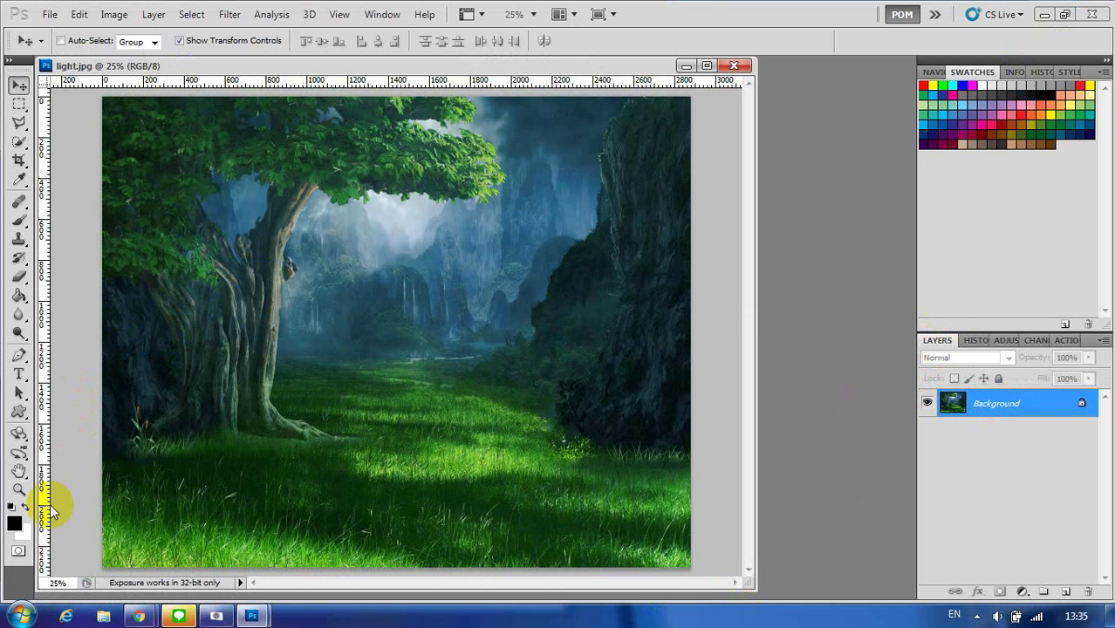
- Set the foreground colour to the pale yellow swatch fff69a
{"action": "left_click", "coordinate": [13, 522]}
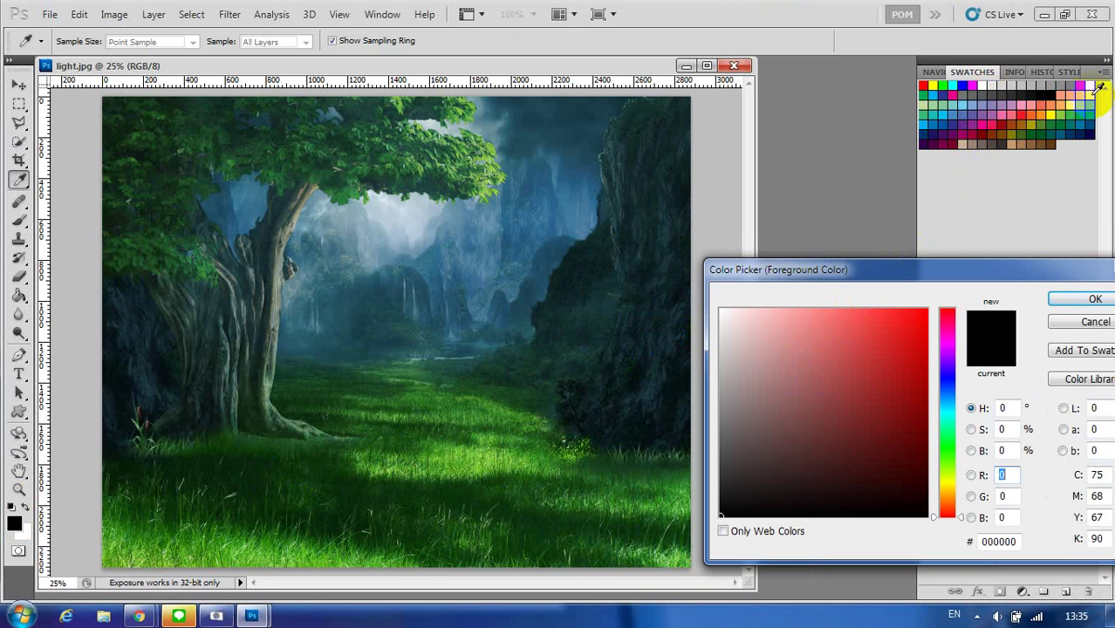
{"action": "left_click", "coordinate": [1091, 95]}
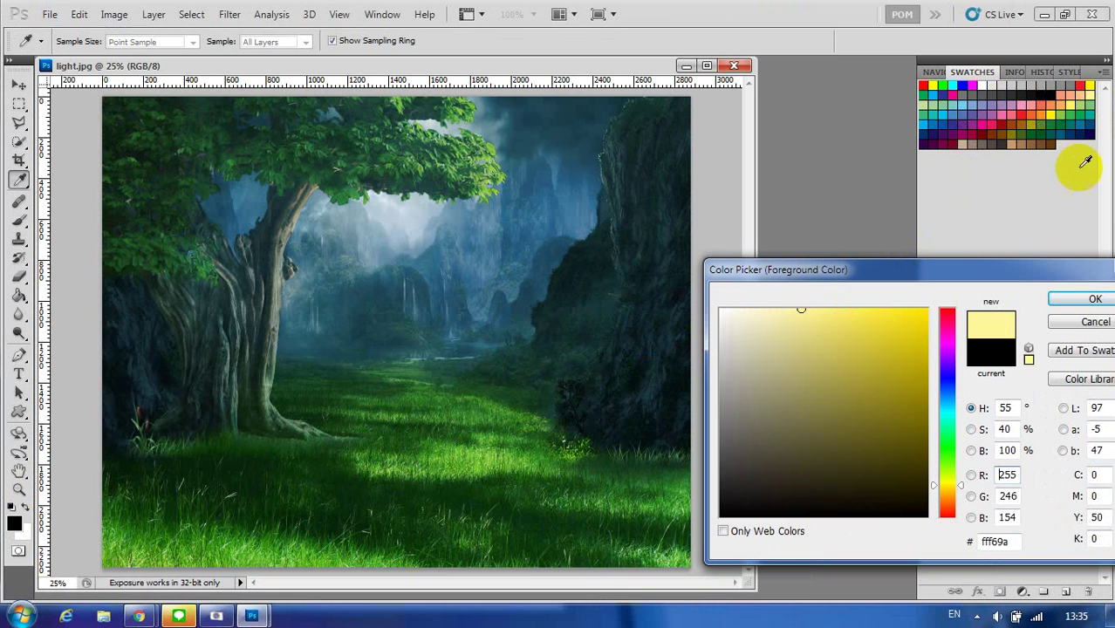
{"action": "left_click", "coordinate": [1088, 301]}
{"action": "key", "text": "v"}
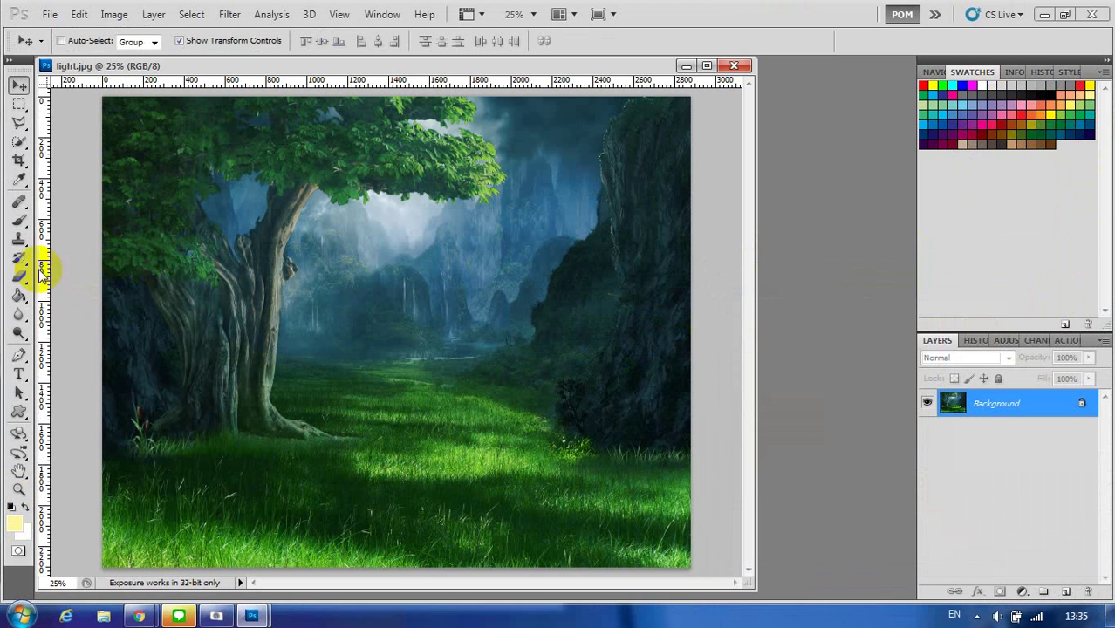
- Choose the Brush tool with the rough-edged 63 px tip, 72% roundness and 5% spacing
{"action": "left_click", "coordinate": [19, 223]}
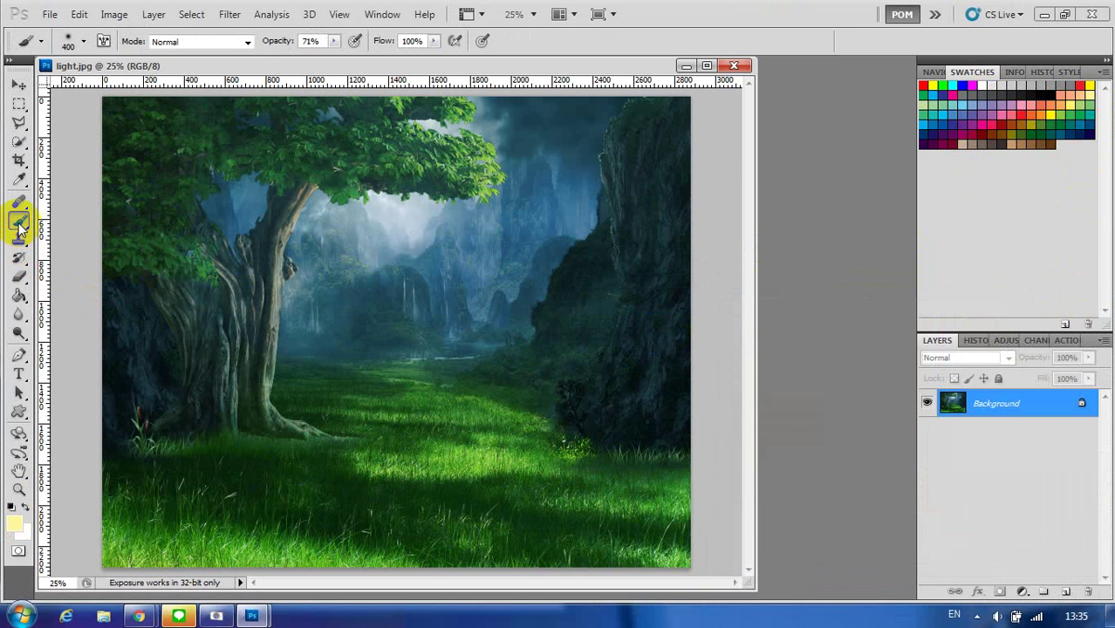
{"action": "left_click", "coordinate": [103, 41]}
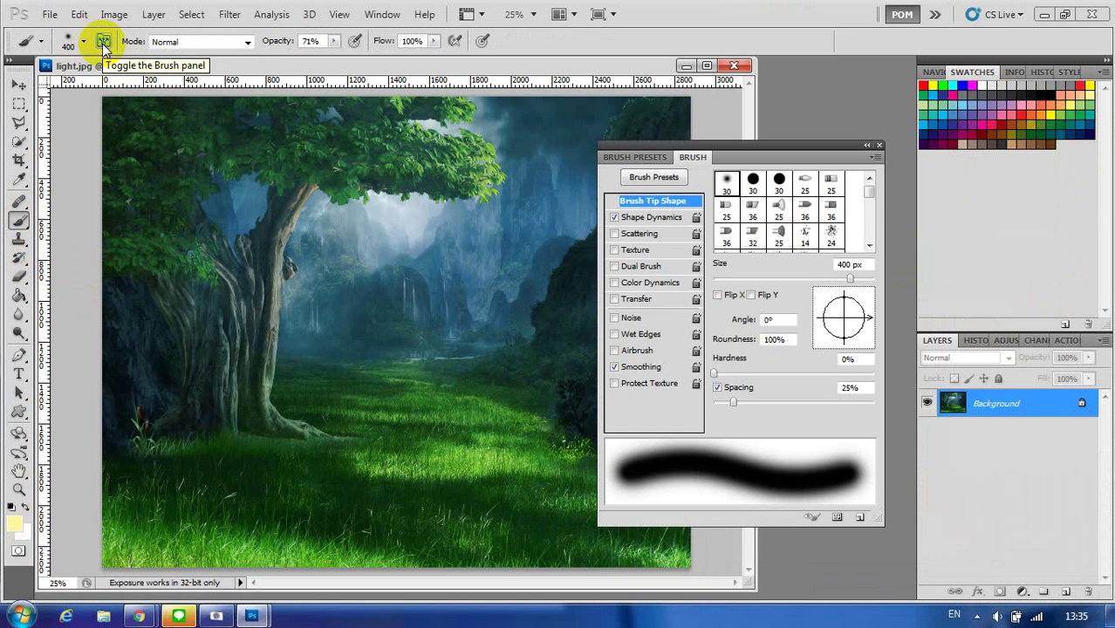
{"action": "left_click_drag", "start_coordinate": [864, 192], "coordinate": [871, 218]}
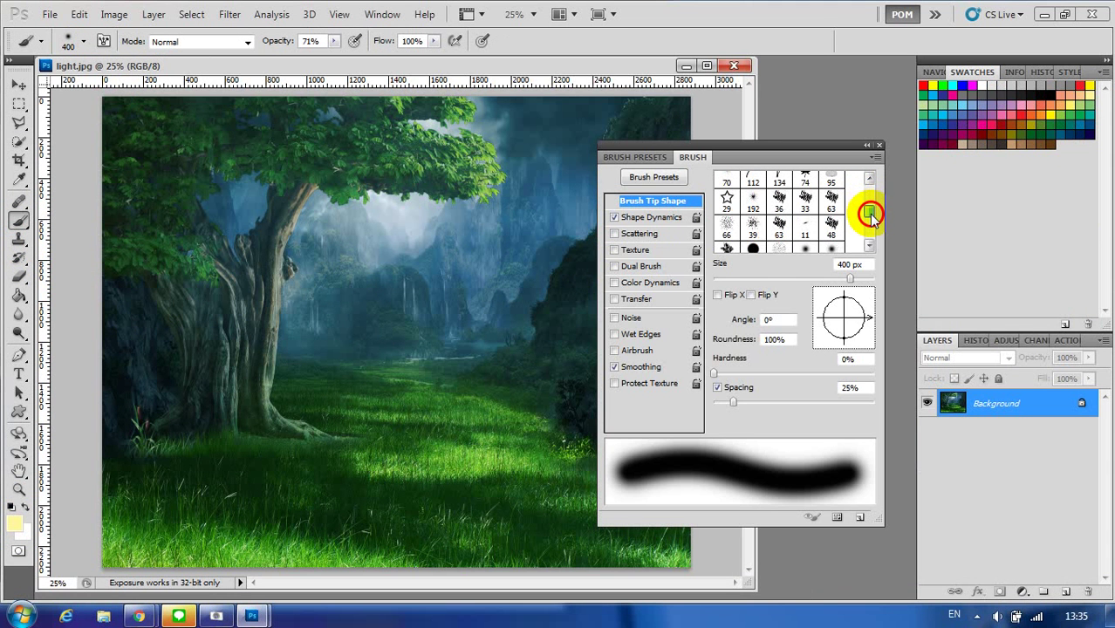
{"action": "left_click", "coordinate": [779, 231]}
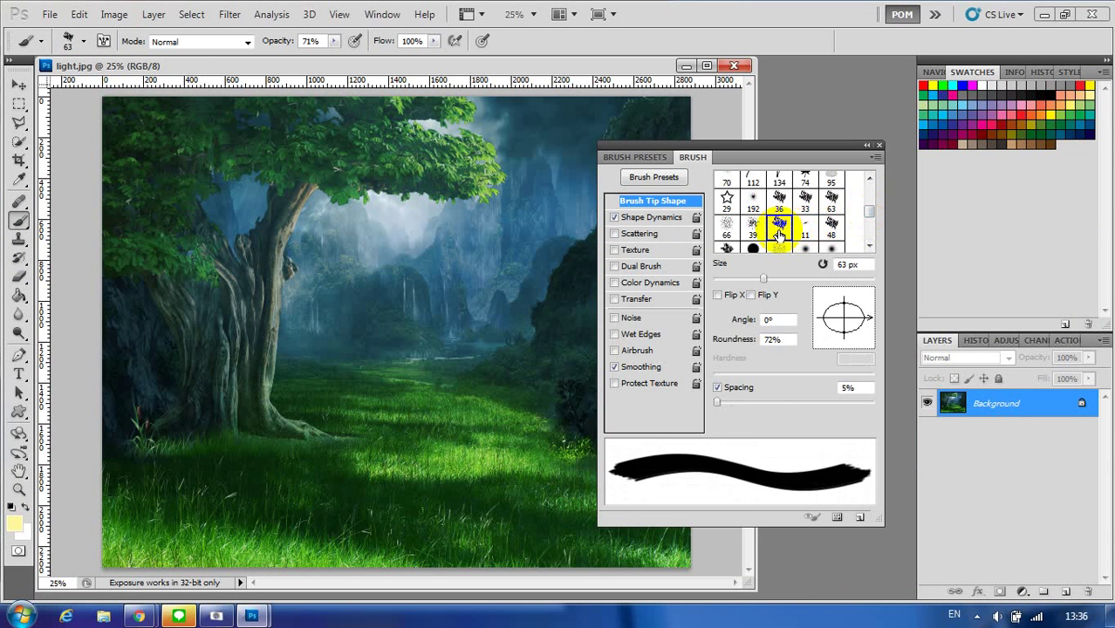
{"action": "left_click", "coordinate": [880, 146]}
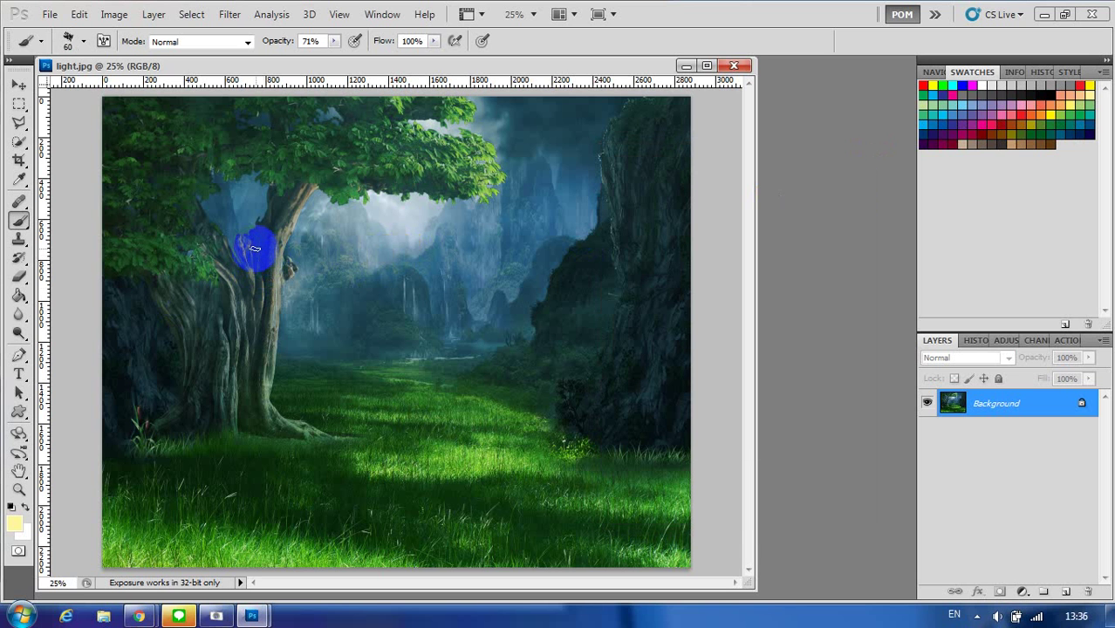
- Enlarge the brush to 300 px and add a new empty layer above the background
{"action": "key", "text": "bracketright"}
{"action": "key", "text": "bracketright"}
{"action": "key", "text": "bracketright"}
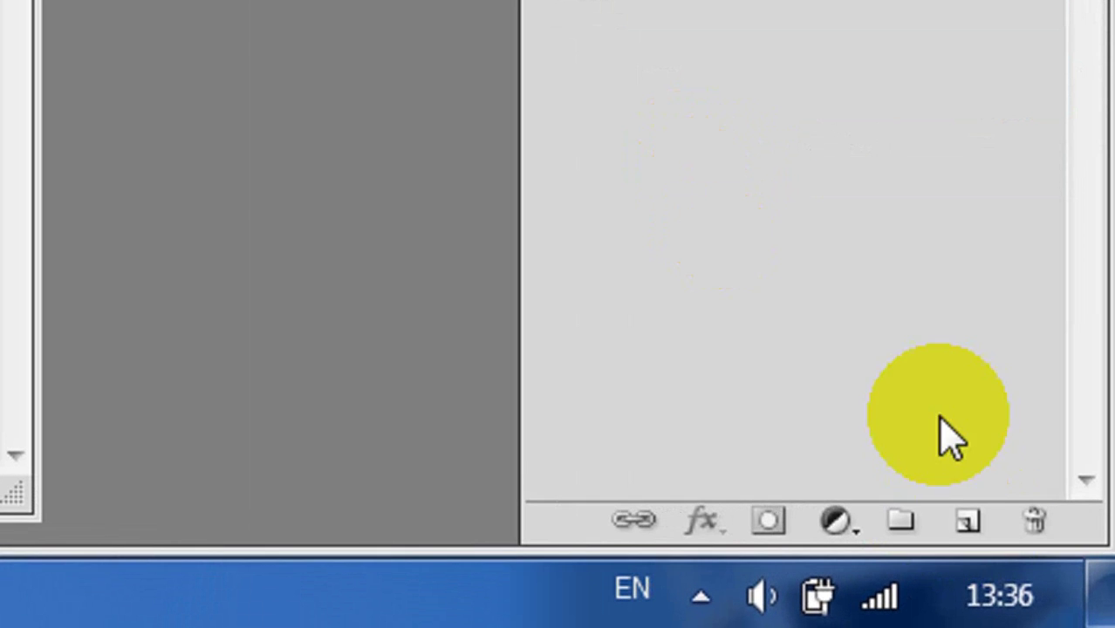
{"action": "left_click", "coordinate": [965, 522]}
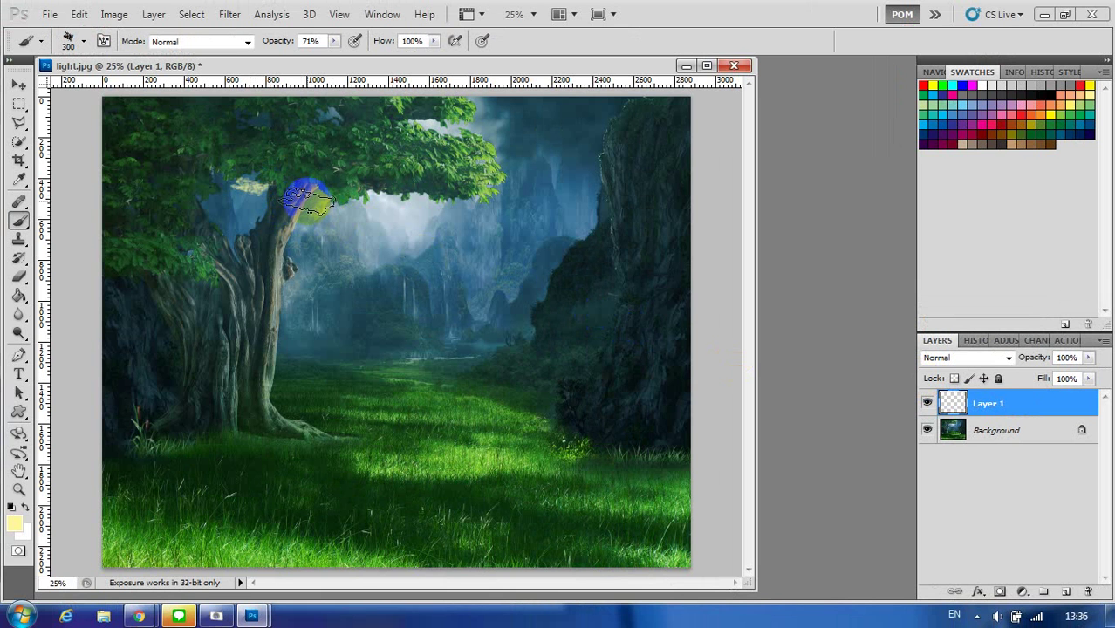
- Dab a row of pale yellow spots along the underside of the tree foliage with a 250 px brush, raising its opacity to 100%
{"action": "key", "text": "bracketleft"}
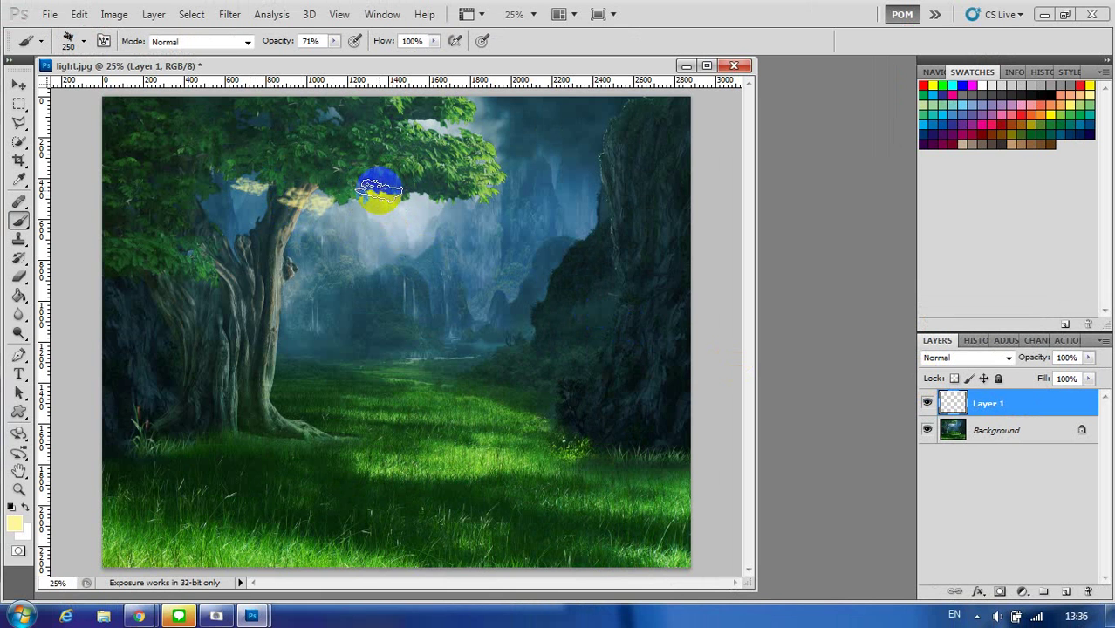
{"action": "mouse_move", "coordinate": [379, 188]}
{"action": "left_mouse_down"}
{"action": "mouse_move", "coordinate": [468, 199]}
{"action": "mouse_move", "coordinate": [449, 190]}
{"action": "mouse_move", "coordinate": [485, 183]}
{"action": "left_mouse_up"}
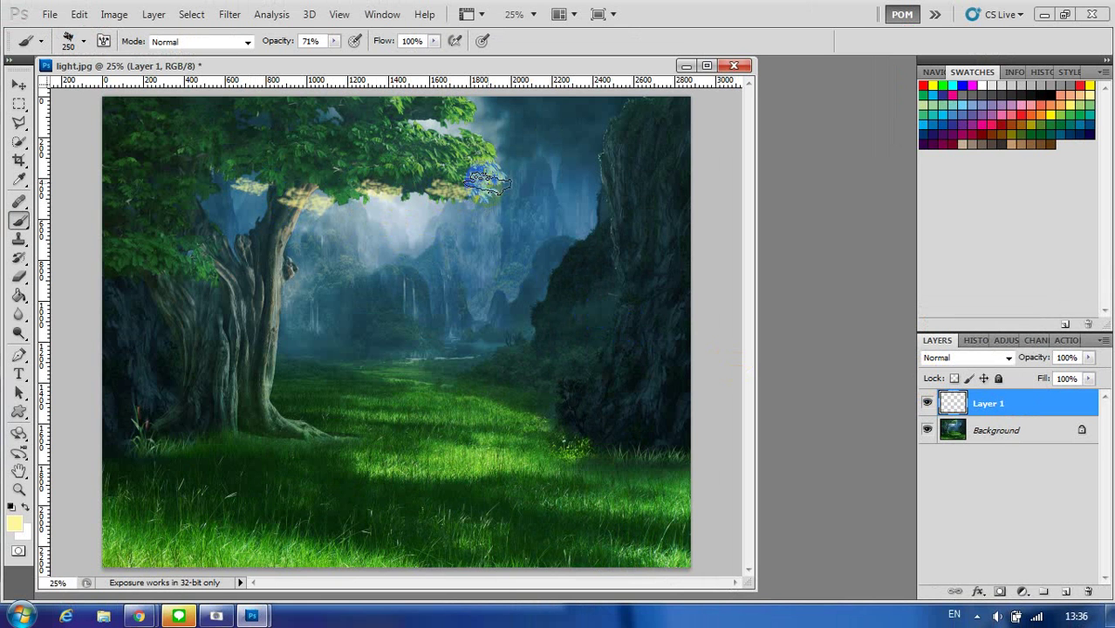
{"action": "left_click", "coordinate": [334, 41]}
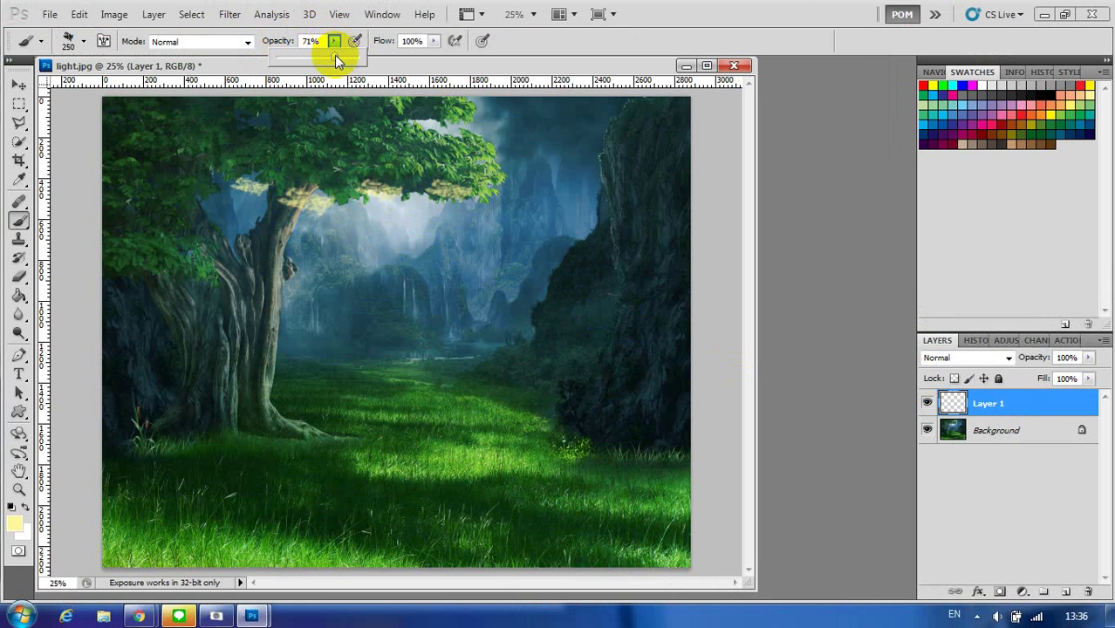
{"action": "left_click_drag", "start_coordinate": [334, 56], "coordinate": [386, 55]}
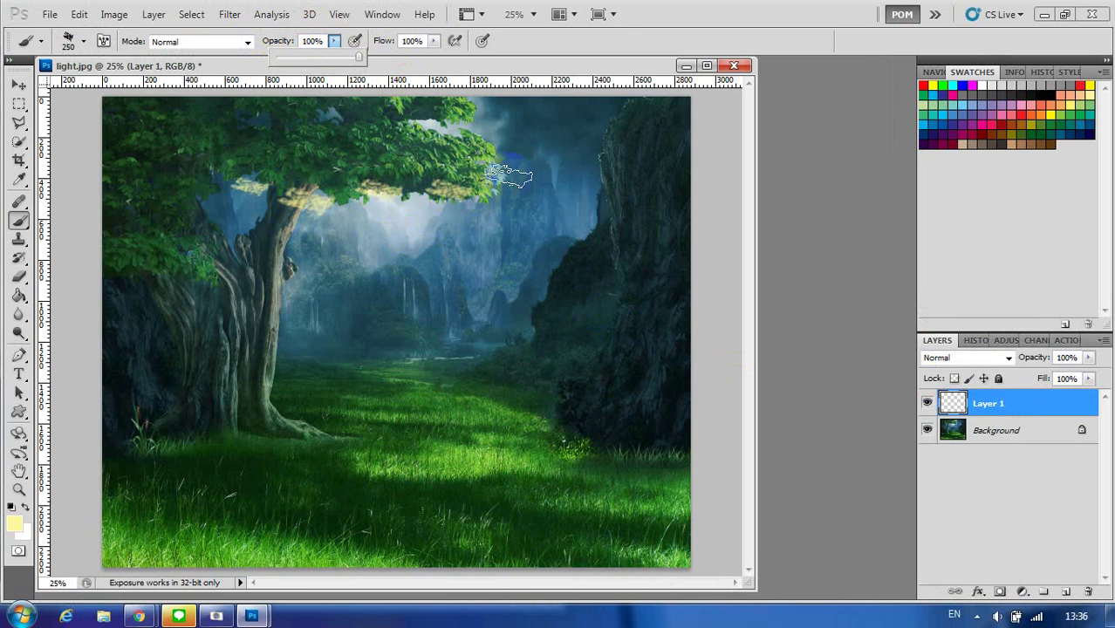
{"action": "left_click", "coordinate": [509, 168]}
{"action": "left_click_drag", "start_coordinate": [508, 168], "coordinate": [523, 175]}
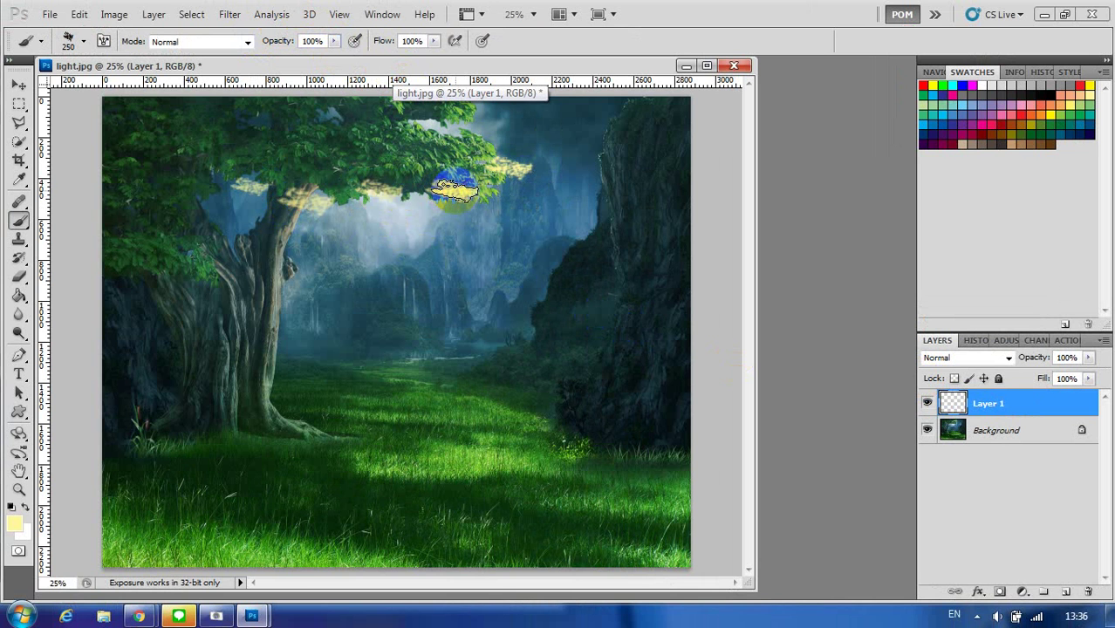
{"action": "left_click", "coordinate": [393, 192]}
{"action": "left_click", "coordinate": [312, 199]}
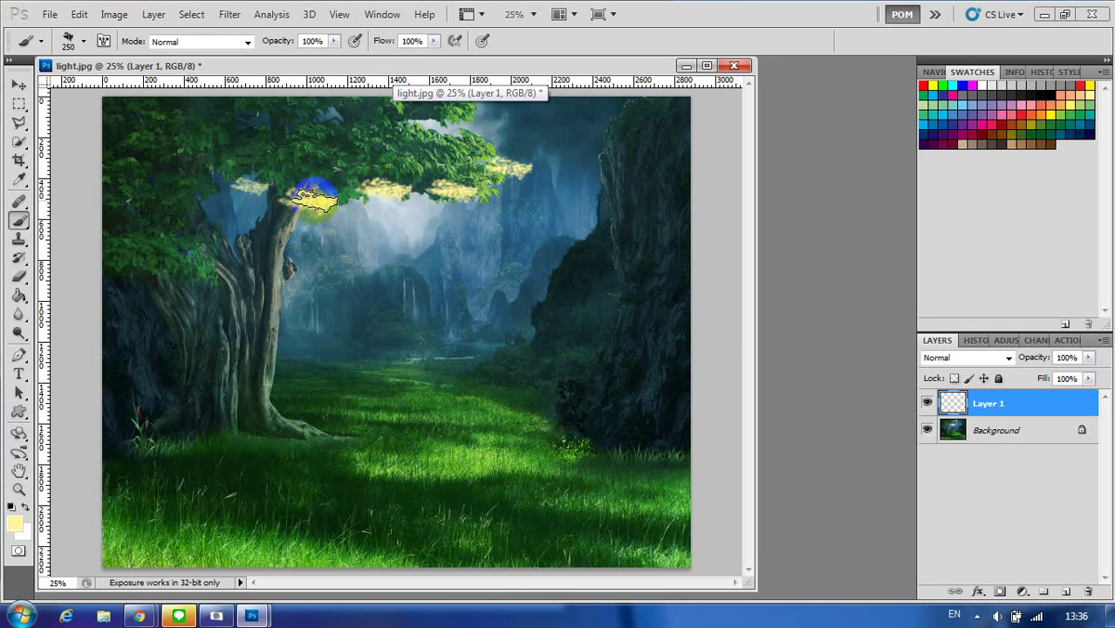
{"action": "left_click", "coordinate": [253, 187]}
- Dab smaller yellow spots below the first row, from the tree trunk across the misty gap, with a brush reduced to 175 px
{"action": "key", "text": "bracketleft"}
{"action": "left_click", "coordinate": [373, 223]}
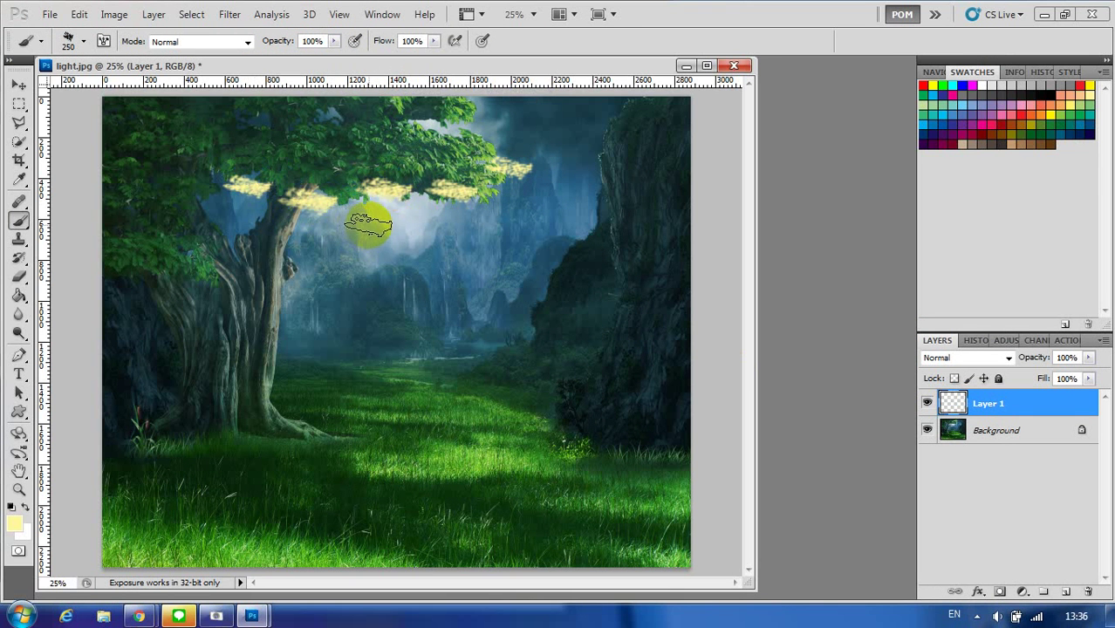
{"action": "left_click", "coordinate": [407, 212]}
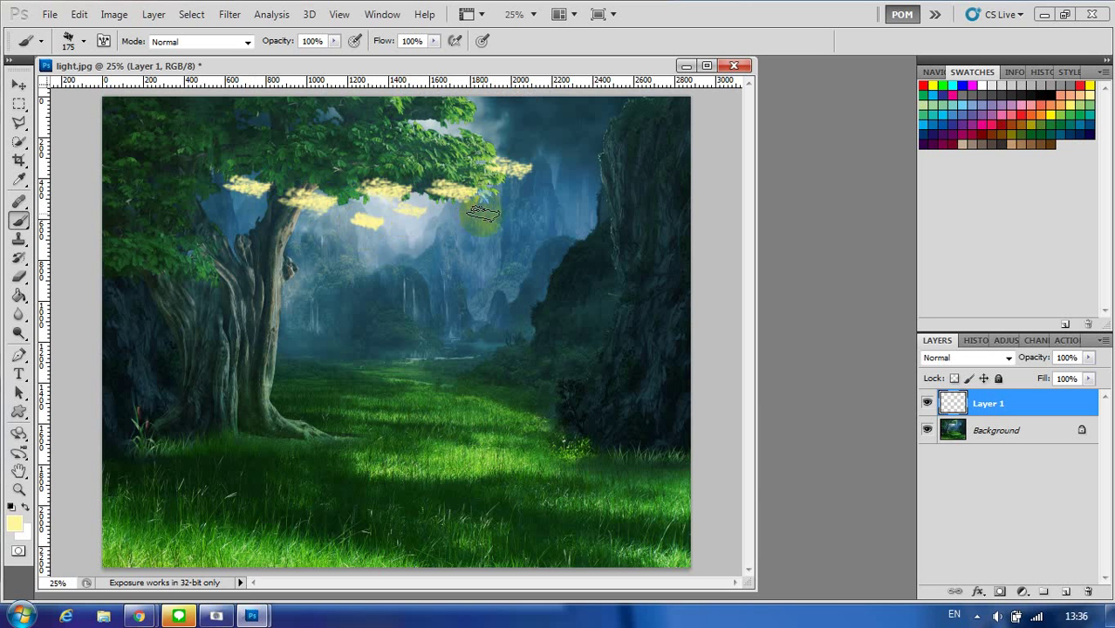
{"action": "left_click", "coordinate": [482, 212]}
{"action": "left_click", "coordinate": [513, 199]}
{"action": "left_click", "coordinate": [447, 229]}
{"action": "left_click", "coordinate": [320, 225]}
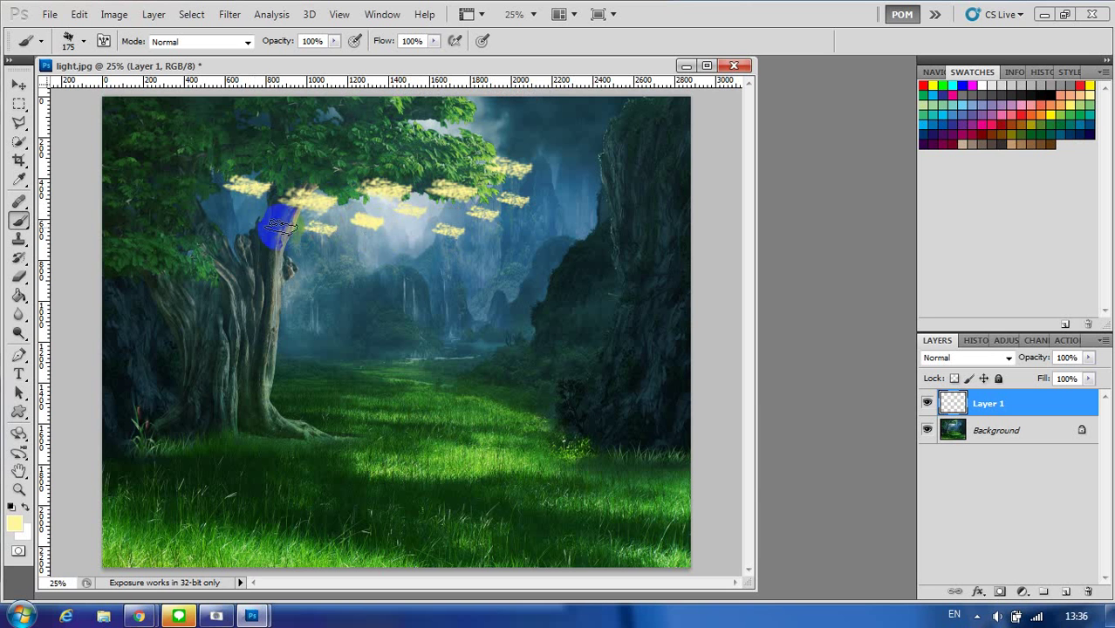
{"action": "left_click_drag", "start_coordinate": [277, 225], "coordinate": [244, 214]}
{"action": "left_click", "coordinate": [244, 214]}
{"action": "left_click", "coordinate": [303, 269]}
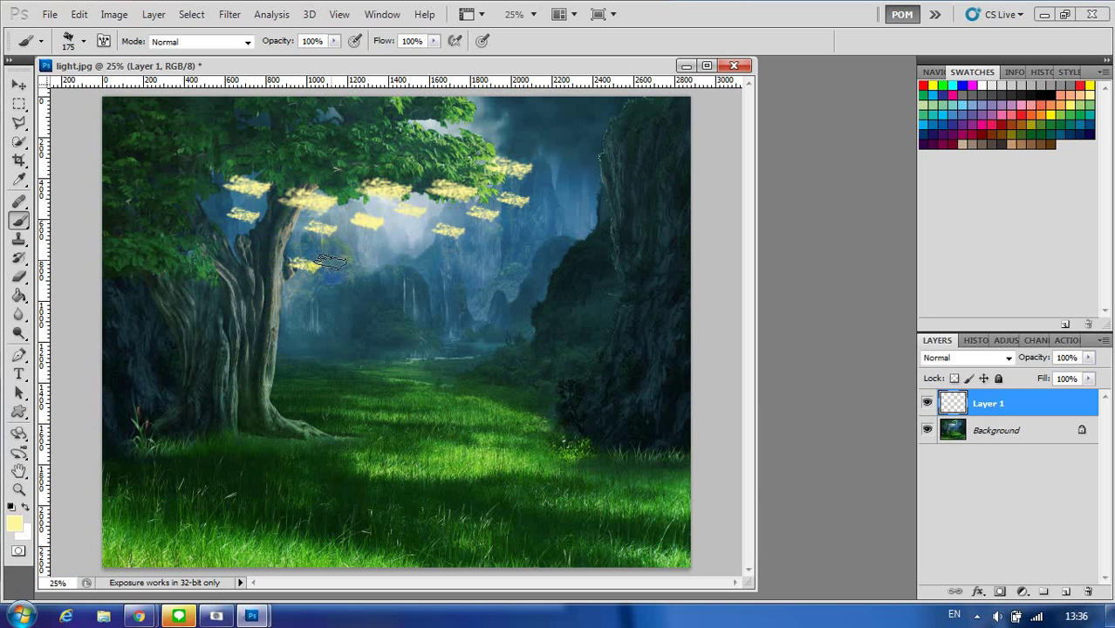
- Dab further yellow spots over the misty mountains and beside the cliff with a 200 px brush
{"action": "left_click", "coordinate": [357, 244]}
{"action": "left_click", "coordinate": [409, 241]}
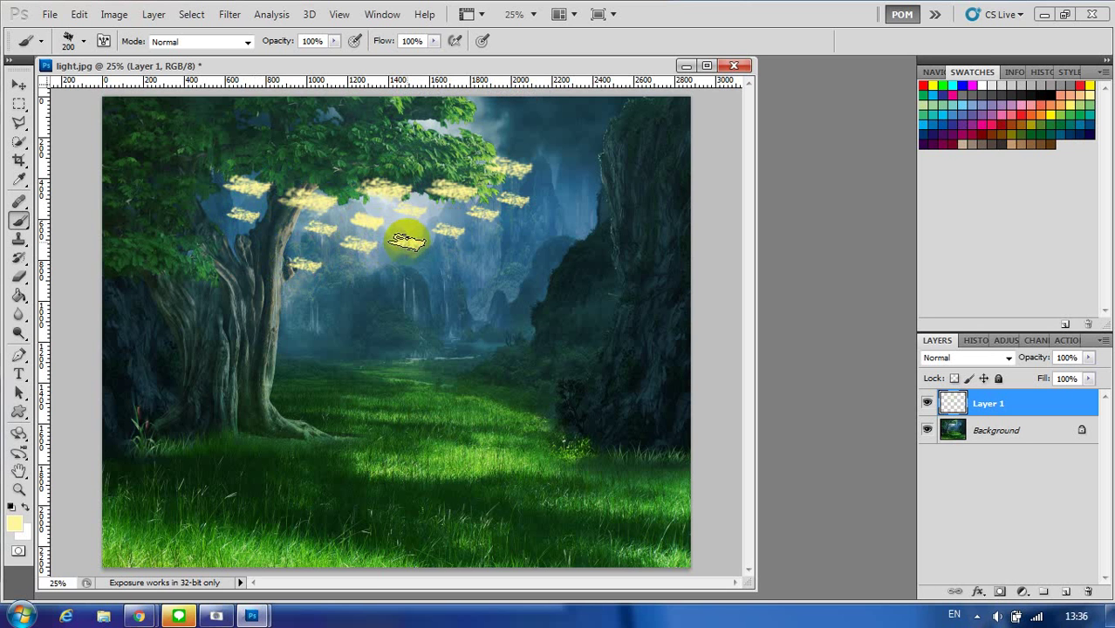
{"action": "left_click", "coordinate": [478, 250]}
{"action": "left_click", "coordinate": [513, 238]}
{"action": "left_click", "coordinate": [553, 205]}
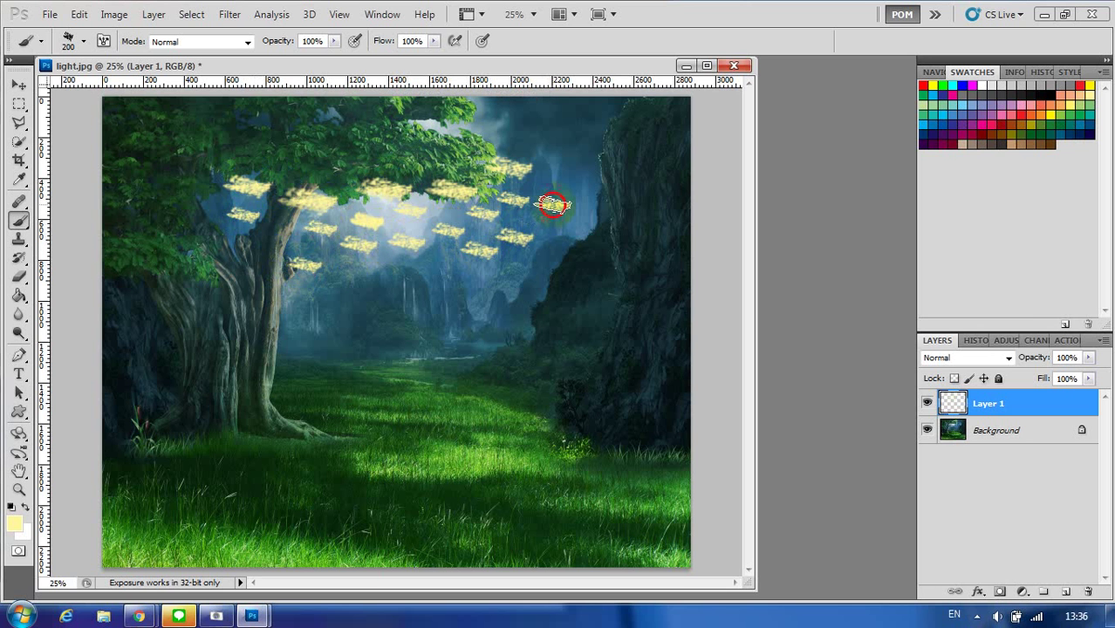
{"action": "left_click", "coordinate": [436, 260]}
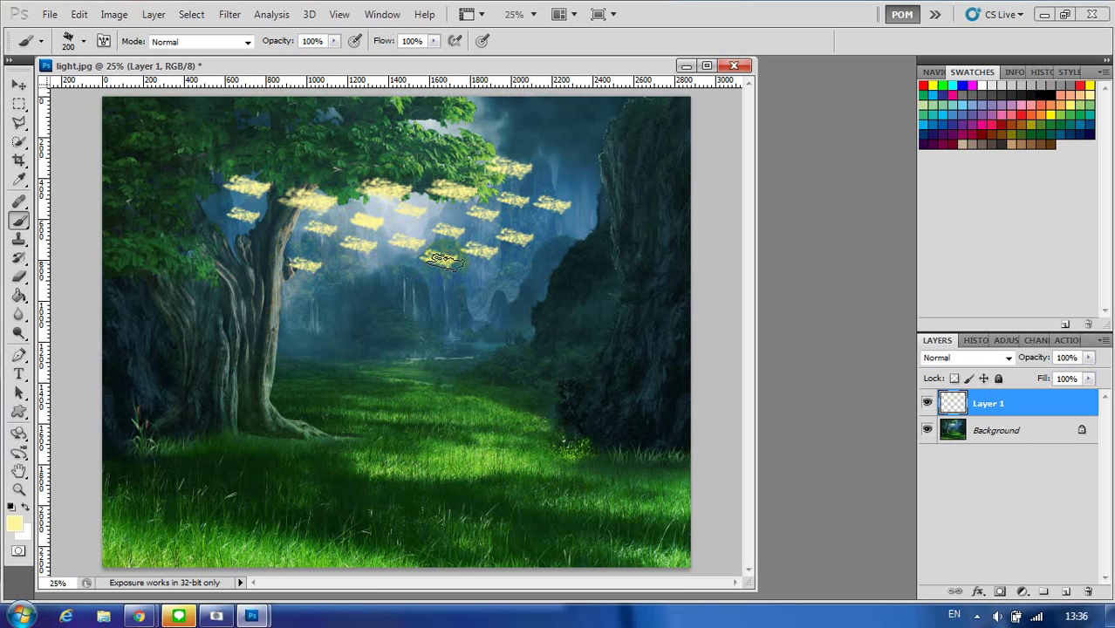
- Apply a Radial Blur to the yellow spots with amount 100, Zoom method, Good quality and the blur centre at the top middle, and repeat it once
{"action": "left_click", "coordinate": [230, 17]}
{"action": "mouse_move", "coordinate": [291, 178]}
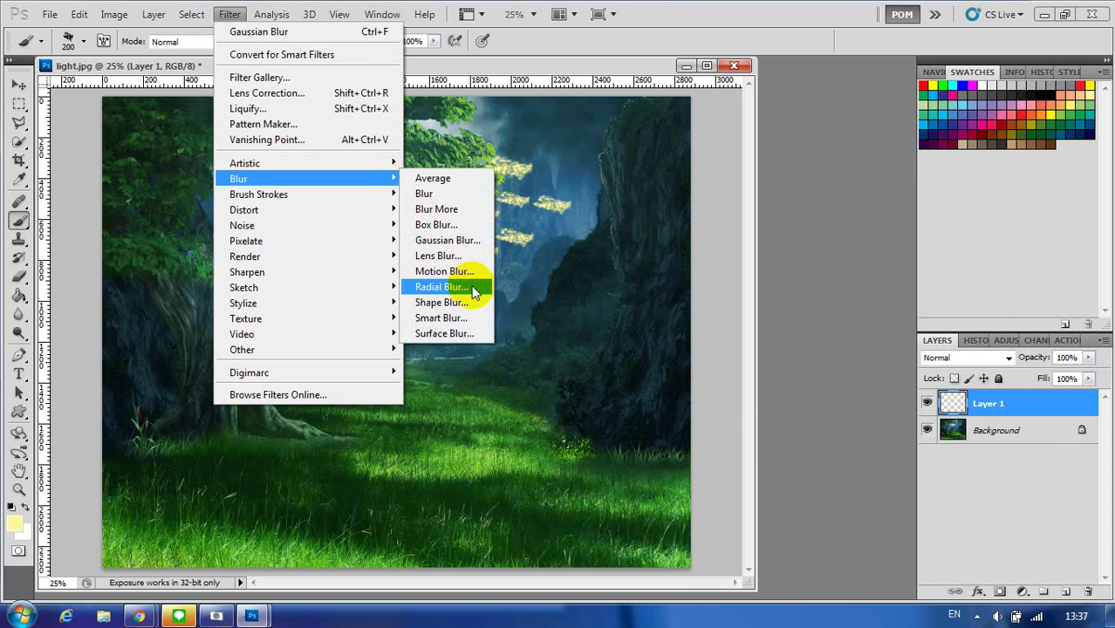
{"action": "left_click", "coordinate": [473, 289]}
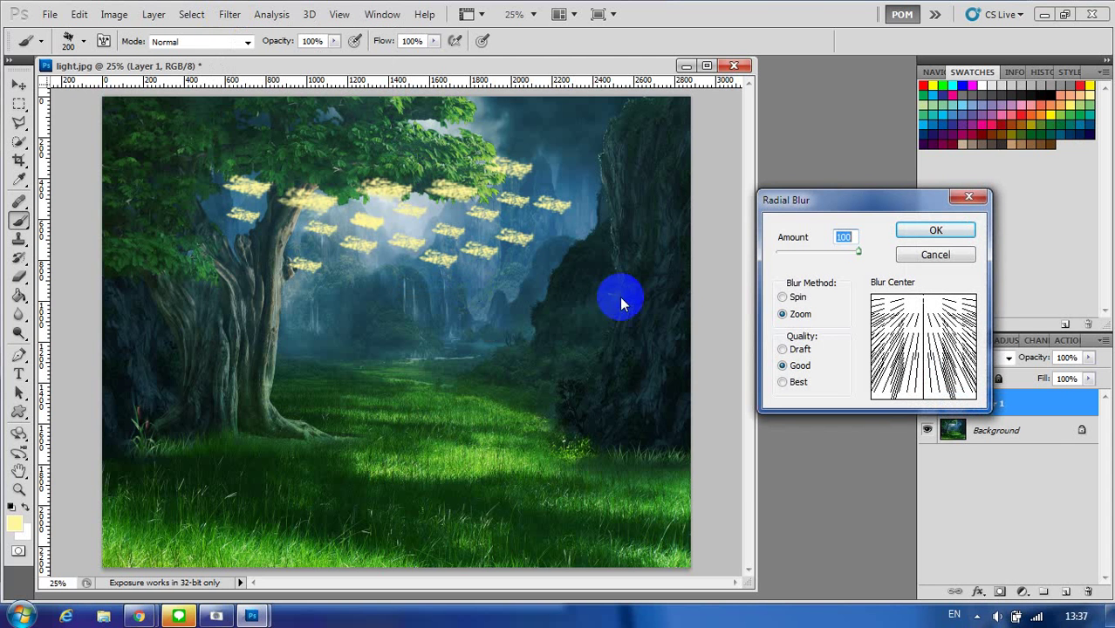
{"action": "left_click", "coordinate": [798, 300]}
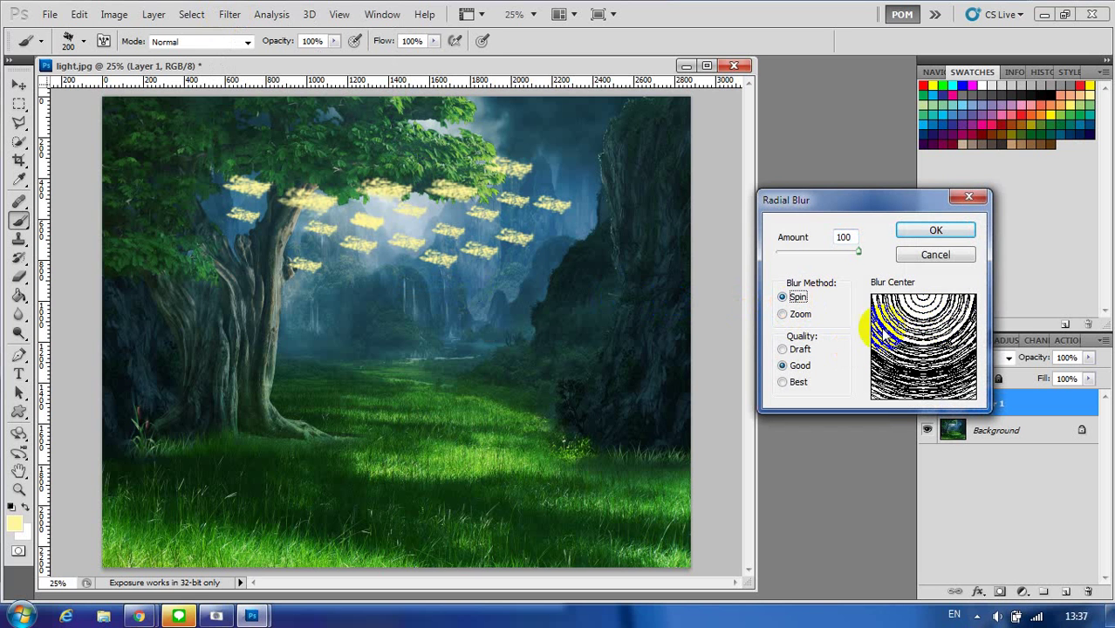
{"action": "left_click_drag", "start_coordinate": [928, 316], "coordinate": [922, 353]}
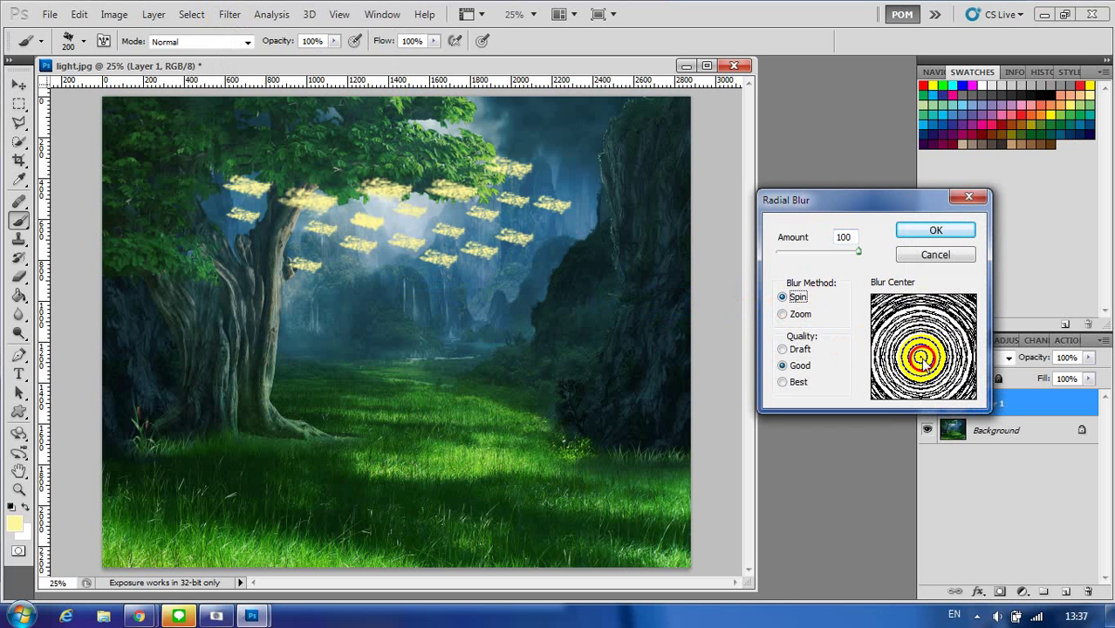
{"action": "left_click", "coordinate": [798, 317]}
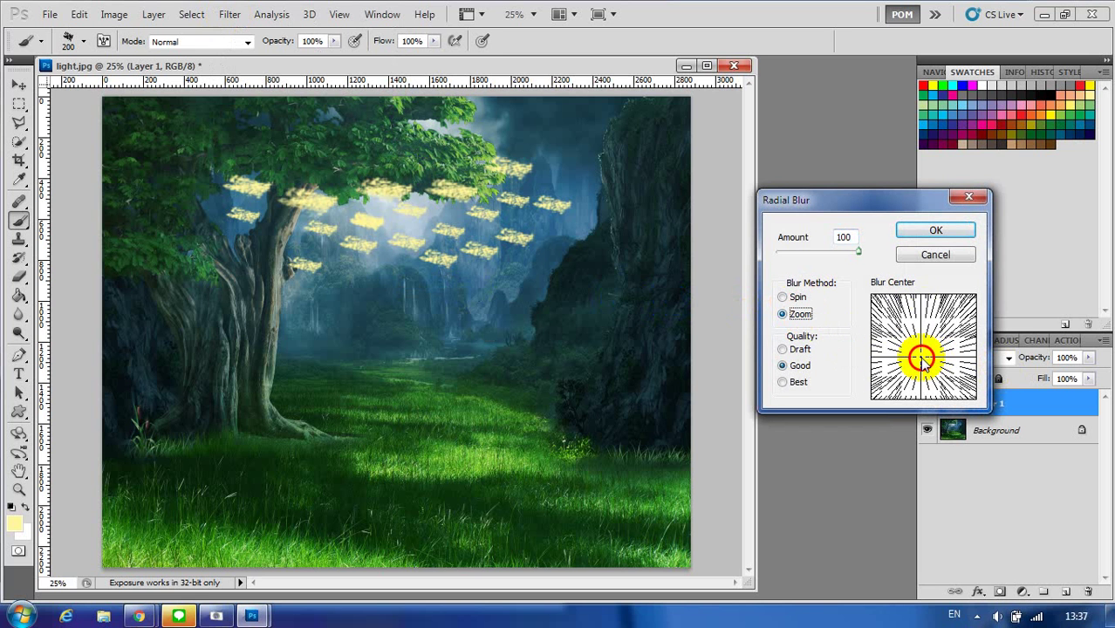
{"action": "left_click_drag", "start_coordinate": [922, 357], "coordinate": [916, 299]}
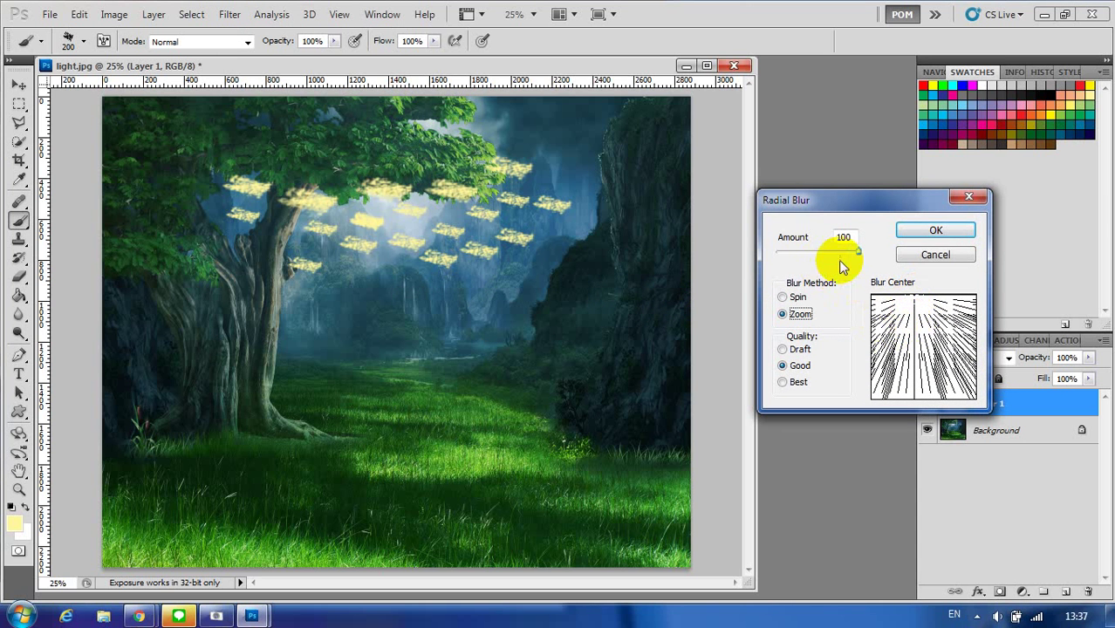
{"action": "mouse_move", "coordinate": [860, 249]}
{"action": "left_mouse_down"}
{"action": "mouse_move", "coordinate": [803, 250]}
{"action": "mouse_move", "coordinate": [859, 249]}
{"action": "left_mouse_up"}
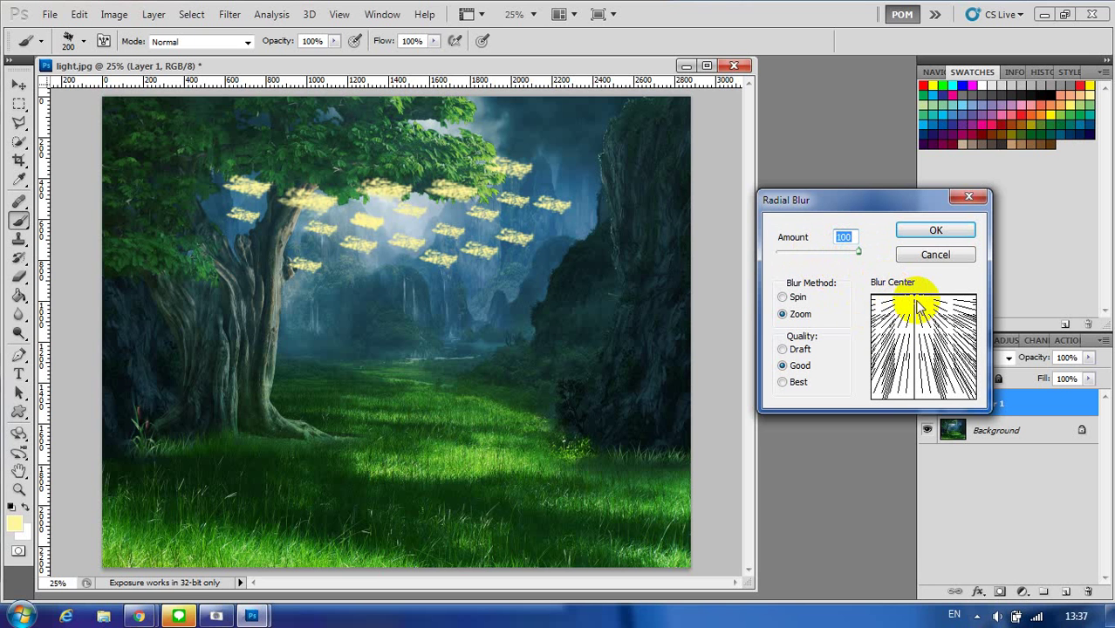
{"action": "left_click_drag", "start_coordinate": [918, 298], "coordinate": [931, 300]}
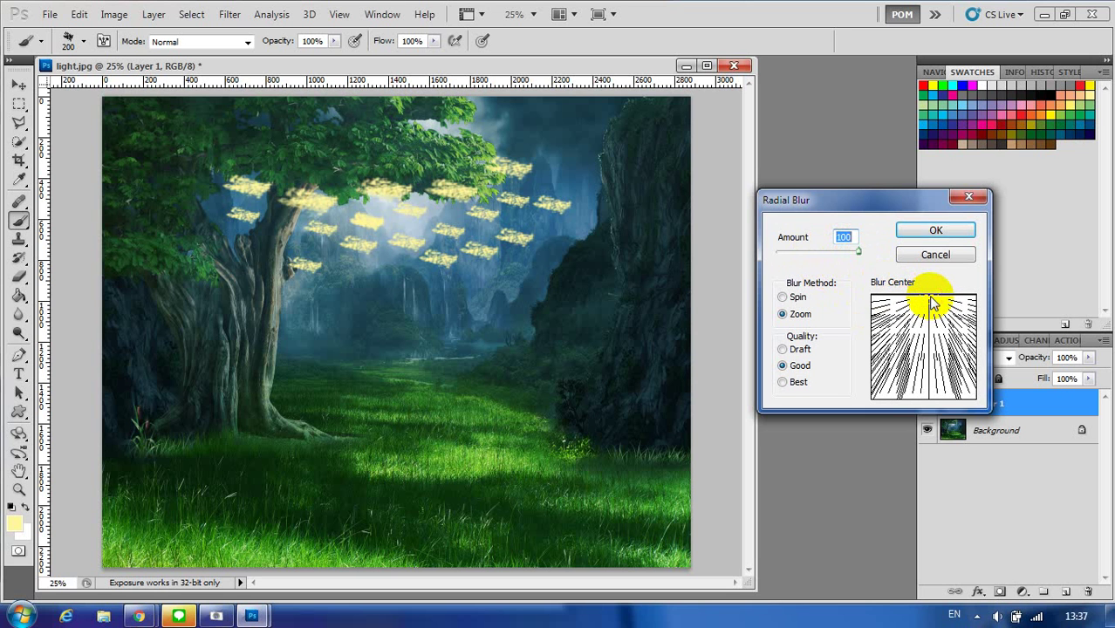
{"action": "left_click", "coordinate": [935, 230]}
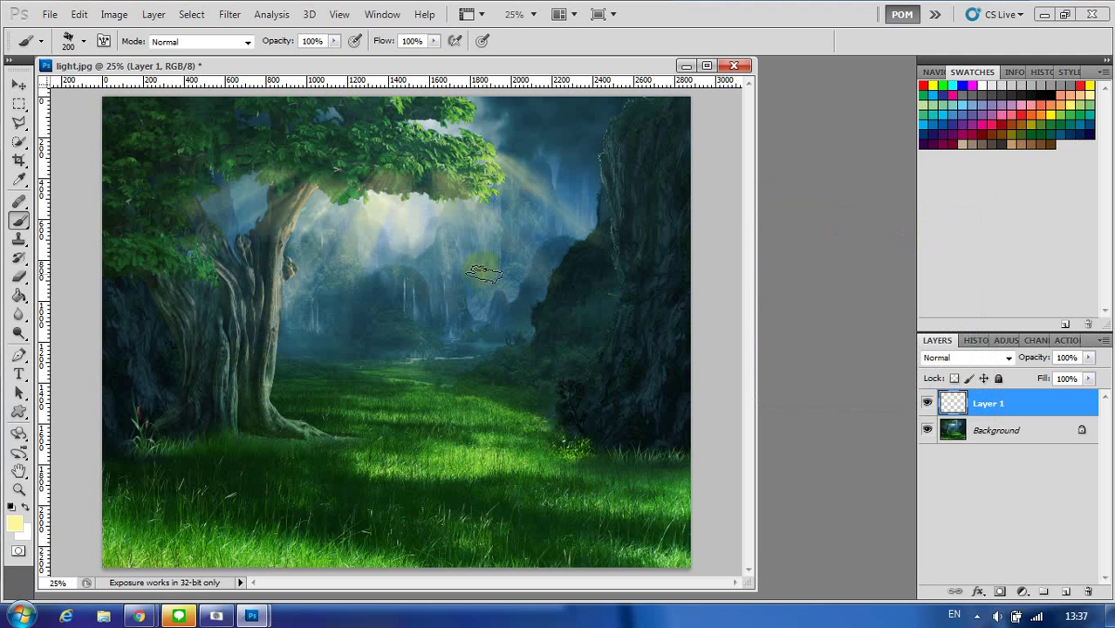
{"action": "left_click", "coordinate": [230, 14]}
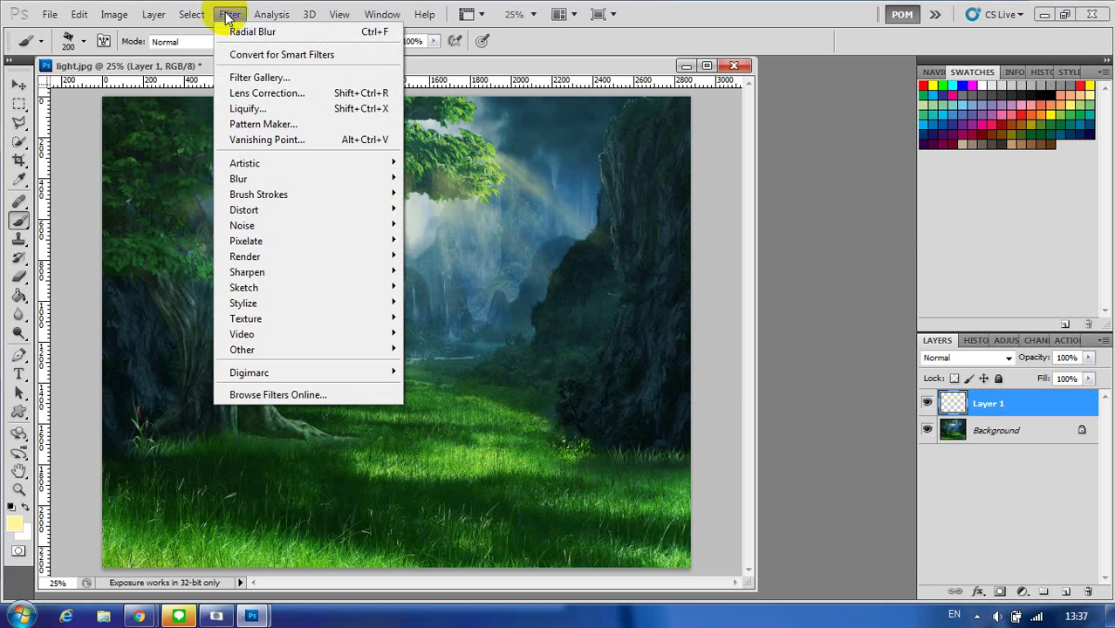
{"action": "left_click", "coordinate": [291, 33]}
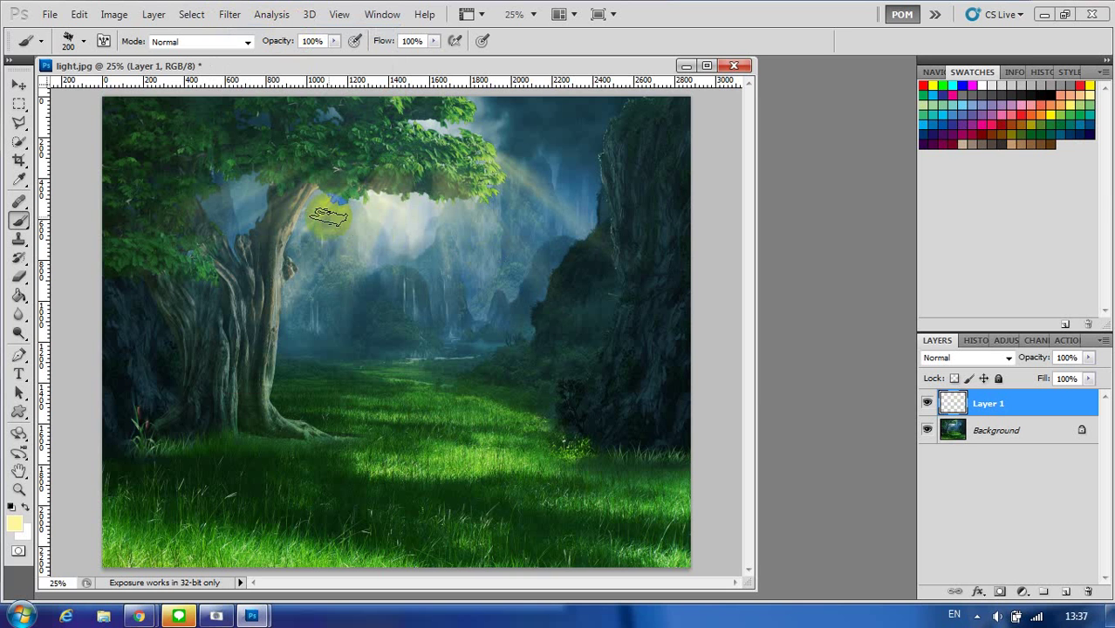
- Hide the transform controls and duplicate the blurred ray layer three times to intensify the light rays
{"action": "left_click", "coordinate": [19, 84]}
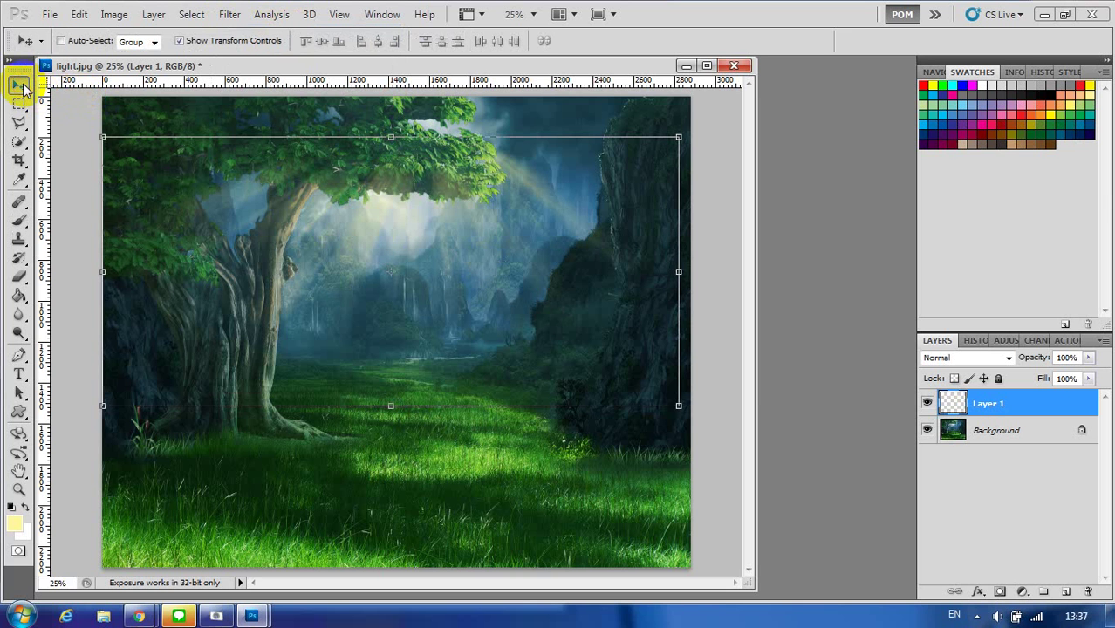
{"action": "left_click", "coordinate": [237, 42]}
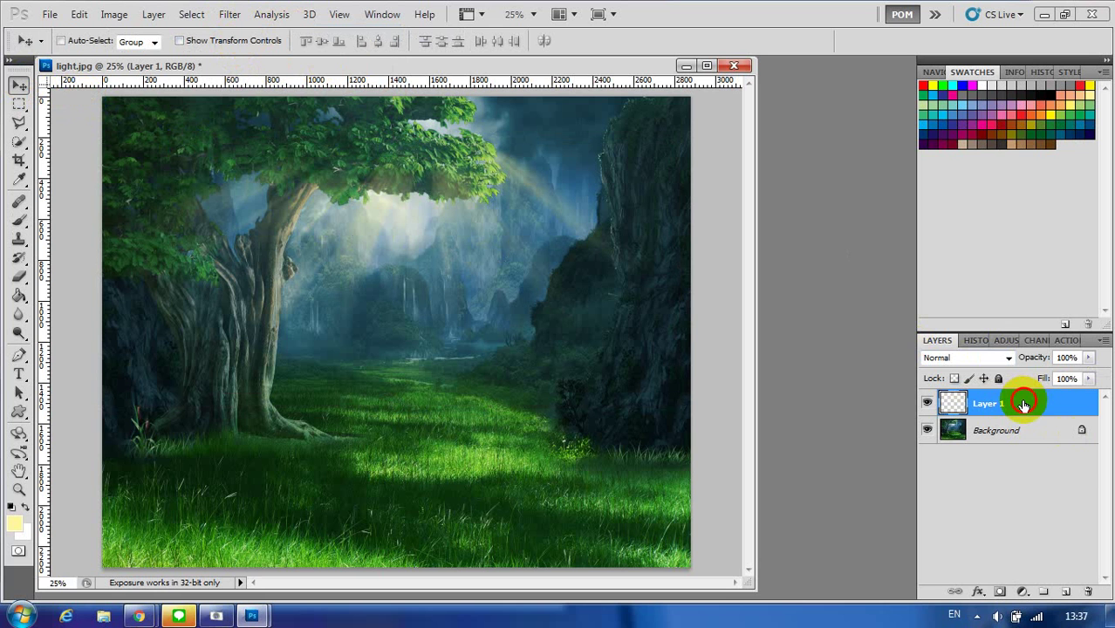
{"action": "left_click_drag", "start_coordinate": [1024, 404], "coordinate": [1070, 595]}
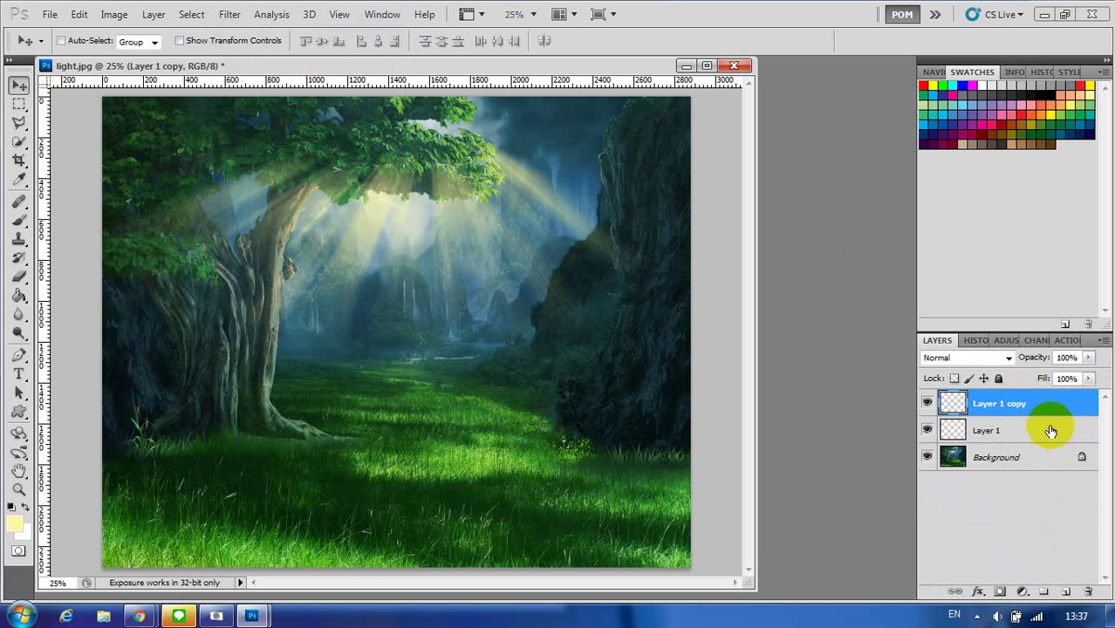
{"action": "left_click_drag", "start_coordinate": [1051, 407], "coordinate": [1067, 594]}
{"action": "left_click_drag", "start_coordinate": [1057, 404], "coordinate": [1069, 594]}
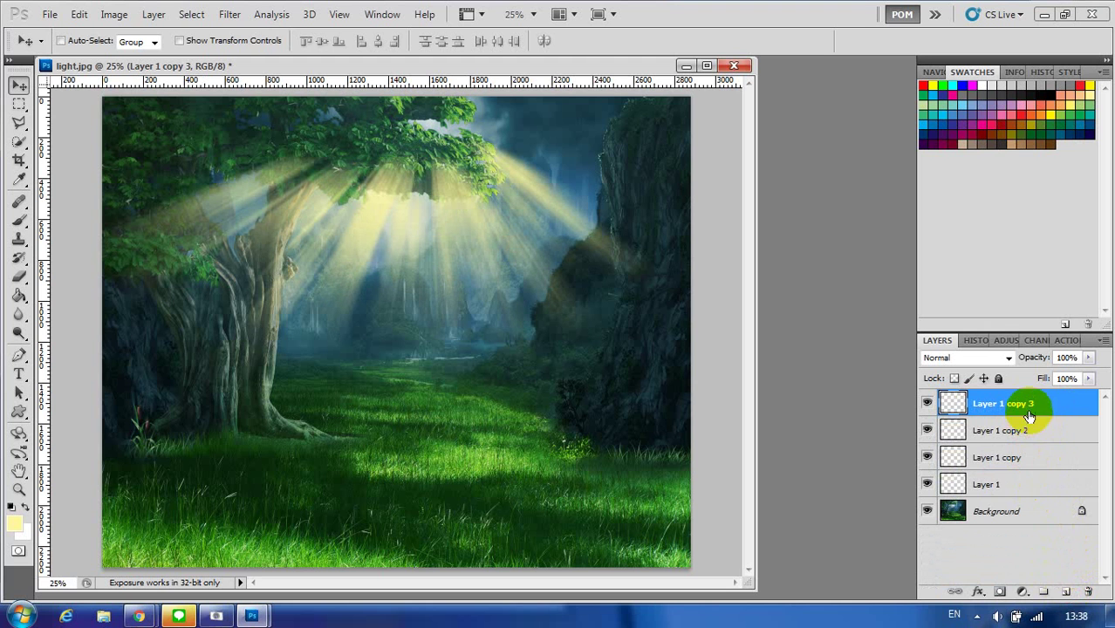
- Merge the ray layer and its three copies into one layer and set its blend mode to Color Dodge
{"action": "left_click", "coordinate": [1033, 485], "text": "shift"}
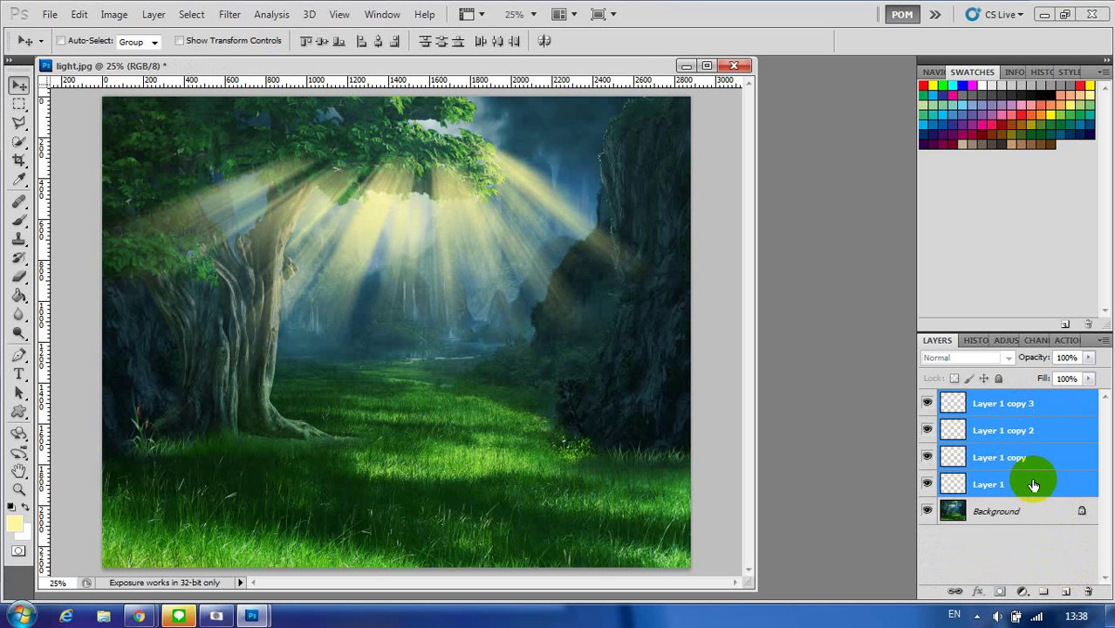
{"action": "right_click", "coordinate": [1017, 434]}
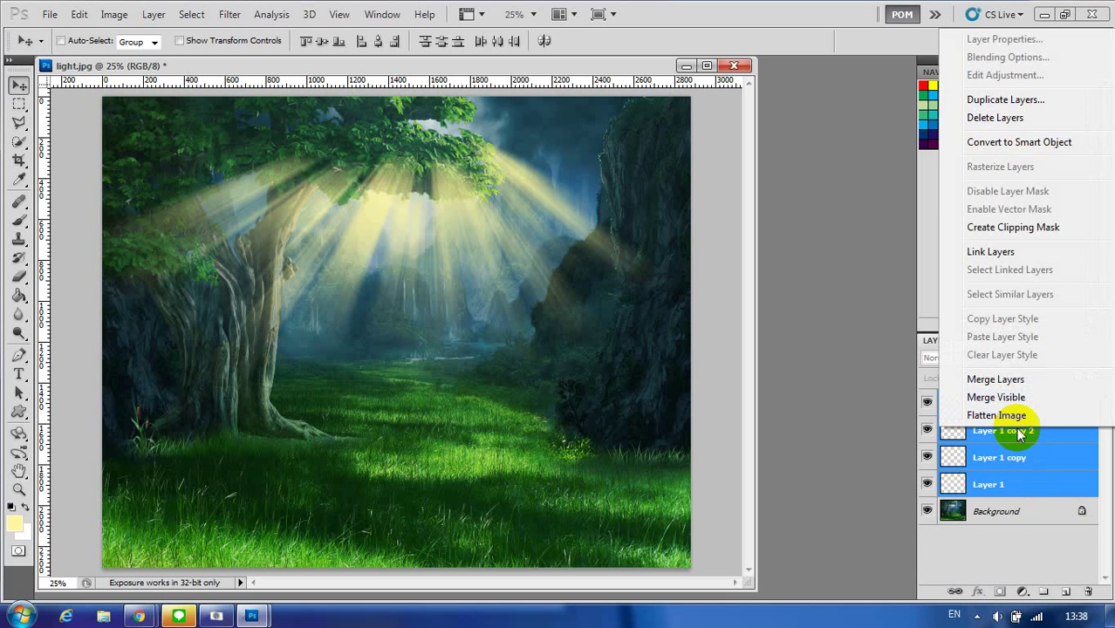
{"action": "left_click", "coordinate": [995, 380]}
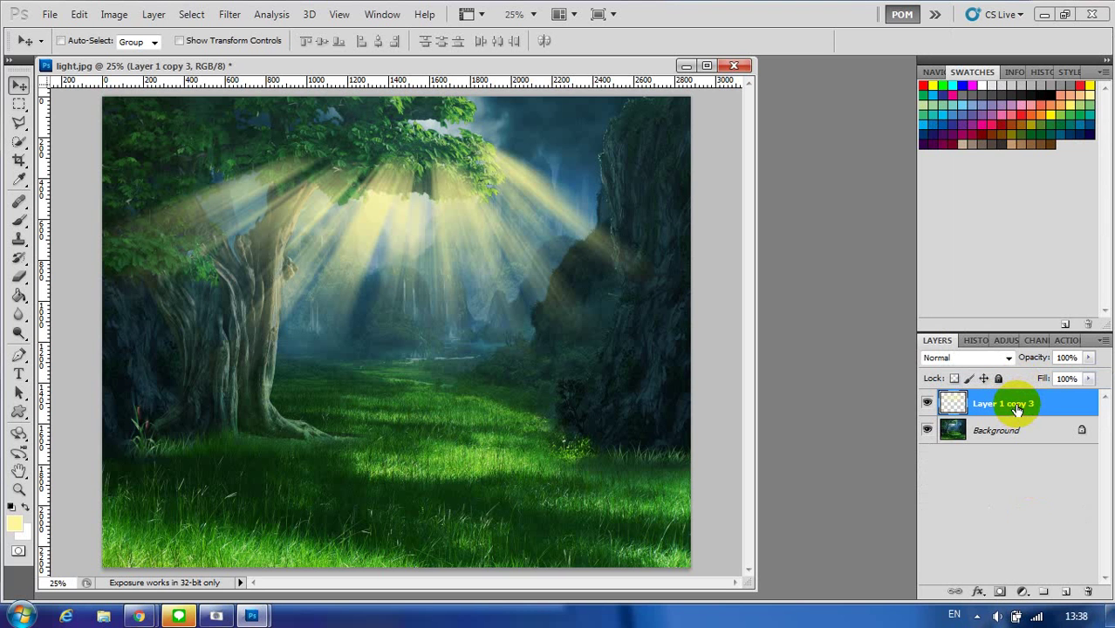
{"action": "left_click", "coordinate": [1001, 359]}
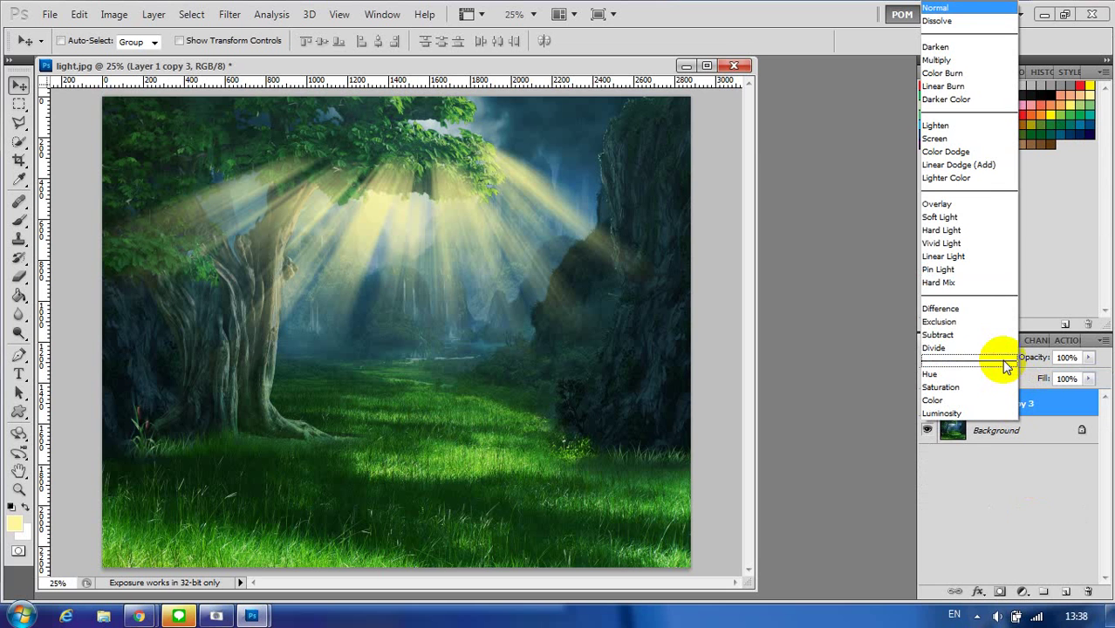
{"action": "left_click", "coordinate": [995, 154]}
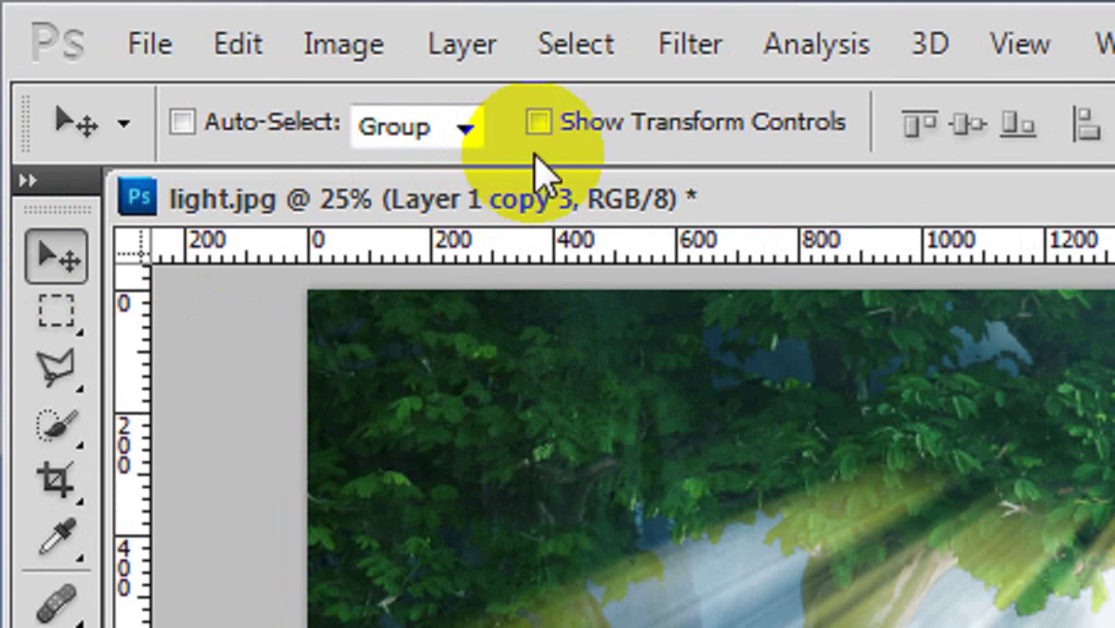
- Stretch the merged rays down over the grass to about 173% height and 104% width, and hide the transform controls
{"action": "left_click", "coordinate": [540, 125]}
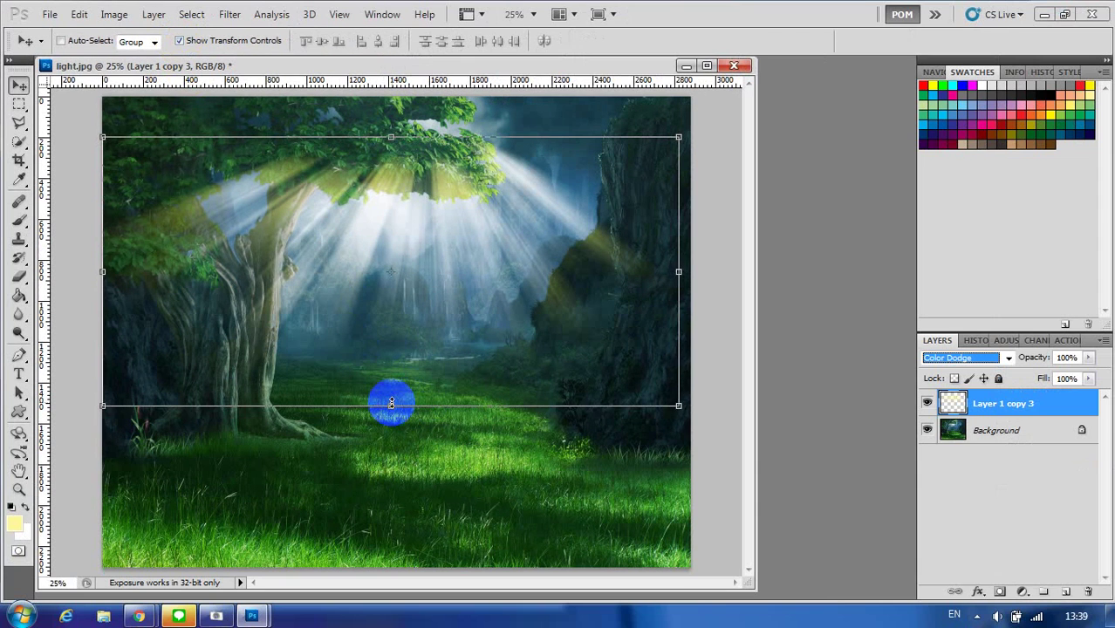
{"action": "left_click_drag", "start_coordinate": [391, 404], "coordinate": [402, 576]}
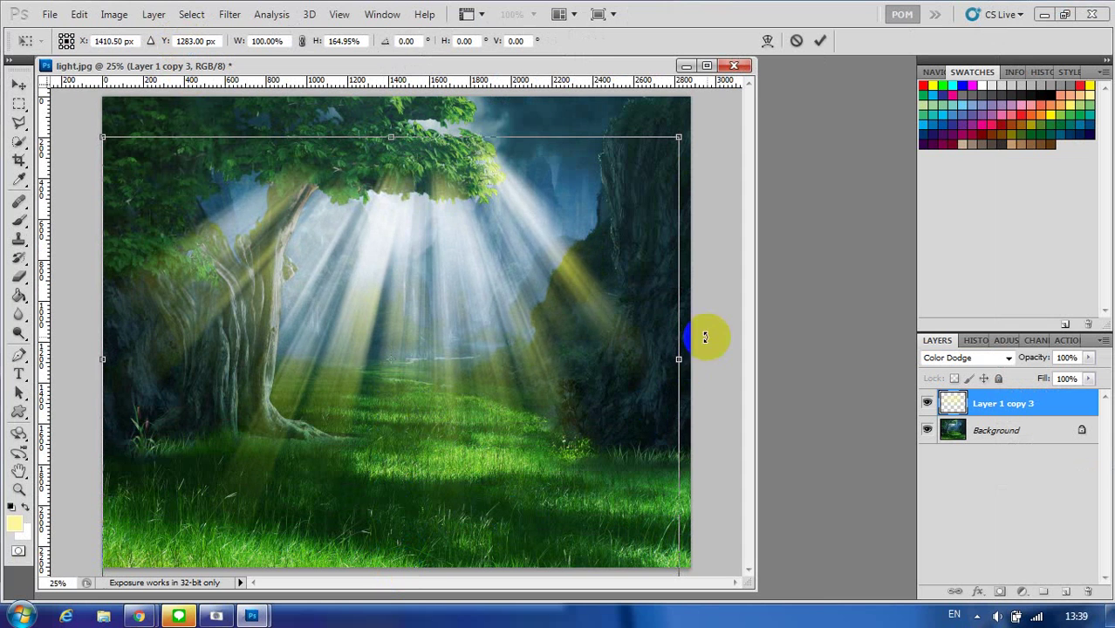
{"action": "left_click_drag", "start_coordinate": [678, 359], "coordinate": [710, 359]}
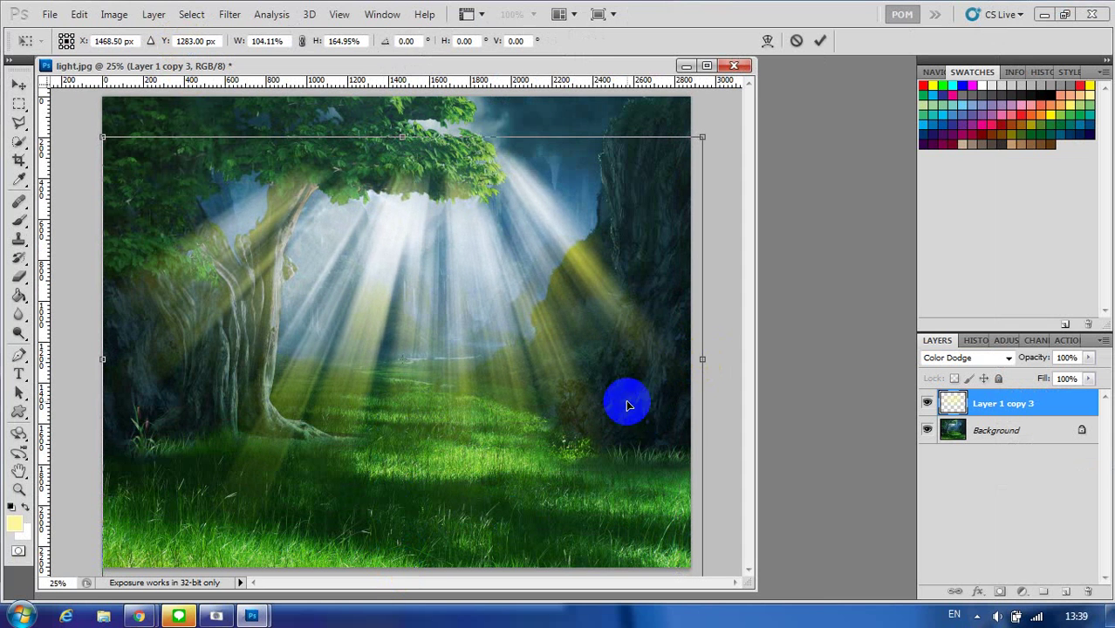
{"action": "mouse_move", "coordinate": [404, 137]}
{"action": "left_mouse_down"}
{"action": "mouse_move", "coordinate": [398, 111]}
{"action": "mouse_move", "coordinate": [401, 128]}
{"action": "left_mouse_up"}
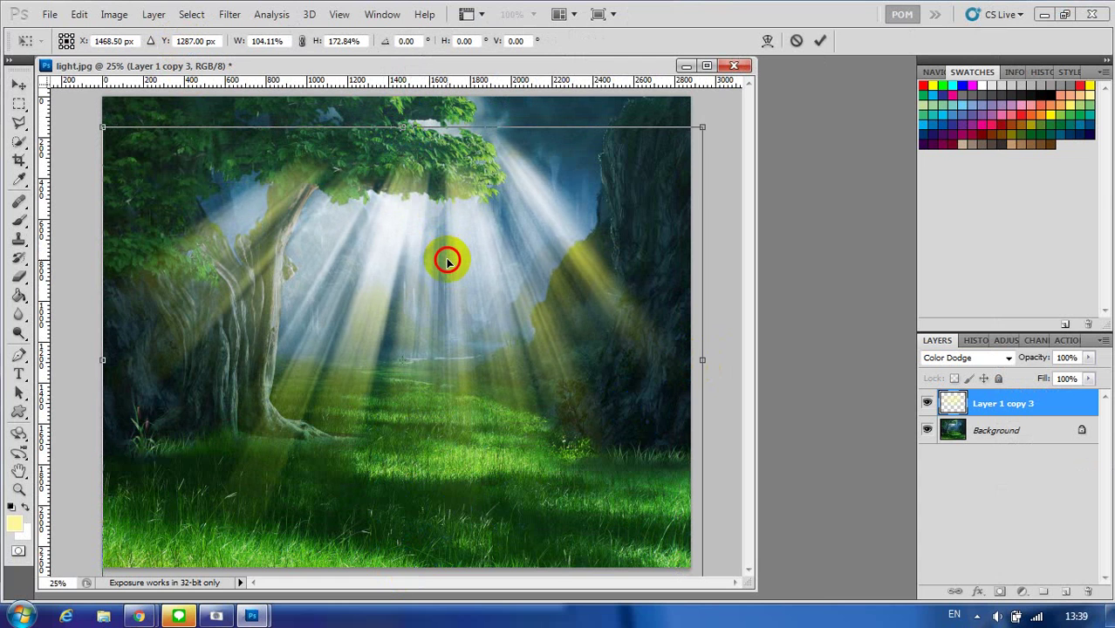
{"action": "left_click", "coordinate": [444, 275]}
{"action": "left_click", "coordinate": [817, 41]}
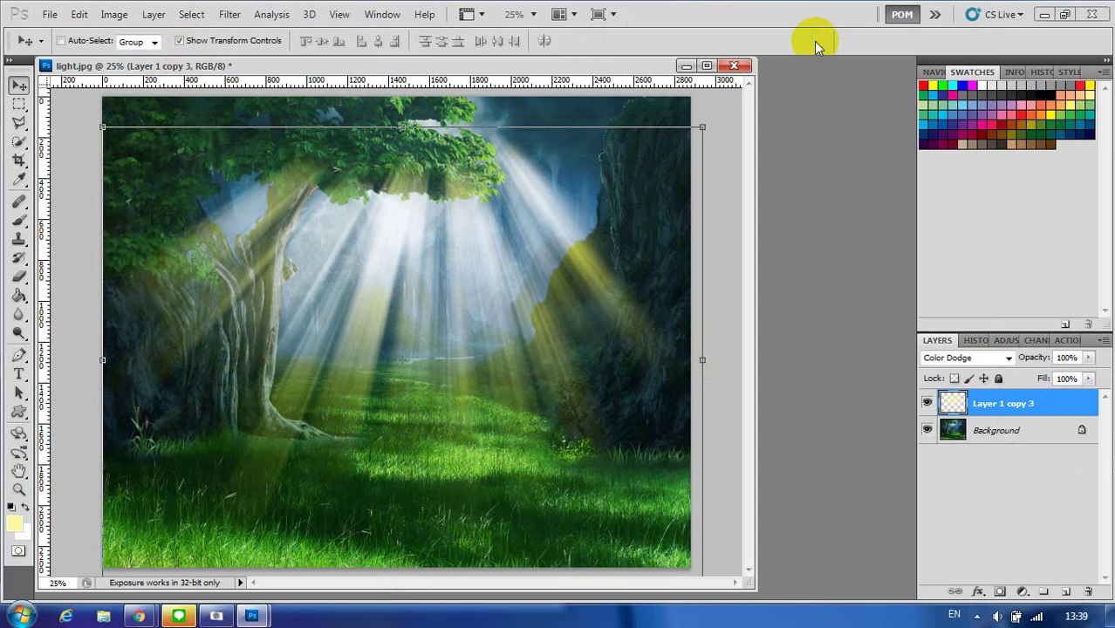
{"action": "left_click", "coordinate": [193, 41]}
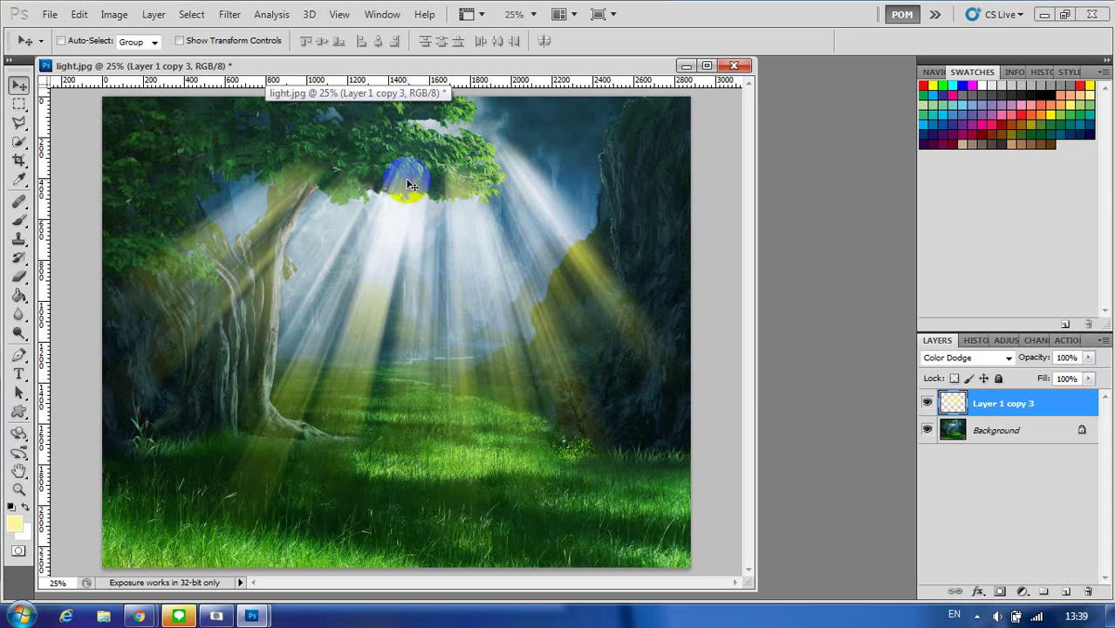
{"action": "mouse_move", "coordinate": [464, 184]}
{"action": "left_mouse_down"}
{"action": "mouse_move", "coordinate": [335, 179]}
{"action": "mouse_move", "coordinate": [443, 154]}
{"action": "mouse_move", "coordinate": [449, 182]}
{"action": "mouse_move", "coordinate": [449, 169]}
{"action": "left_mouse_up"}
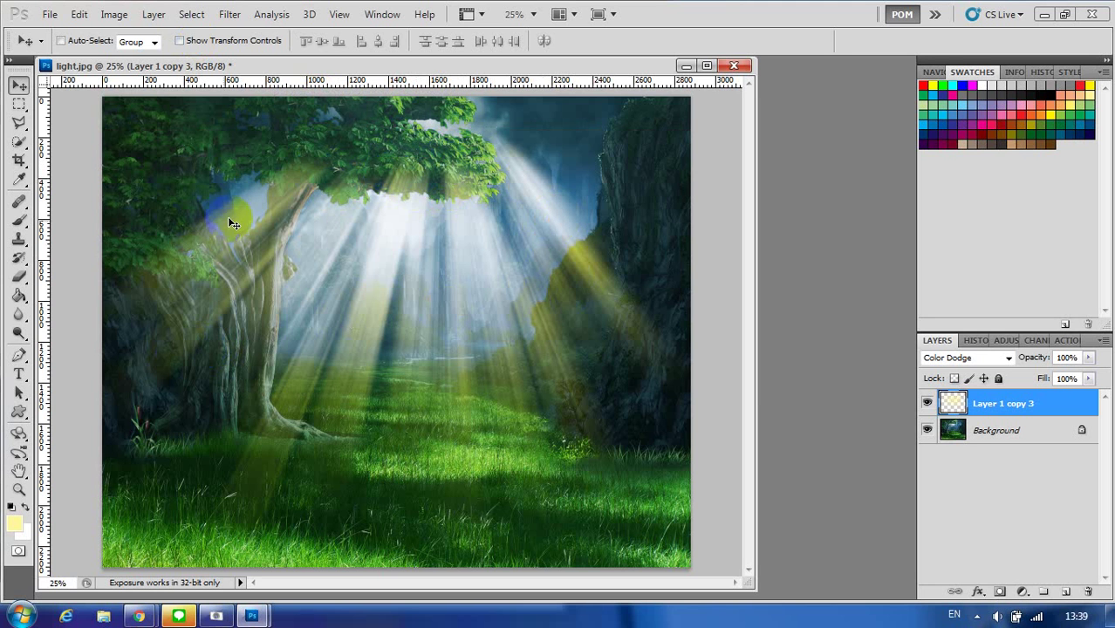
- Erase the rays covering the underside of the tree foliage with the Eraser at 86% opacity
{"action": "left_click", "coordinate": [20, 278]}
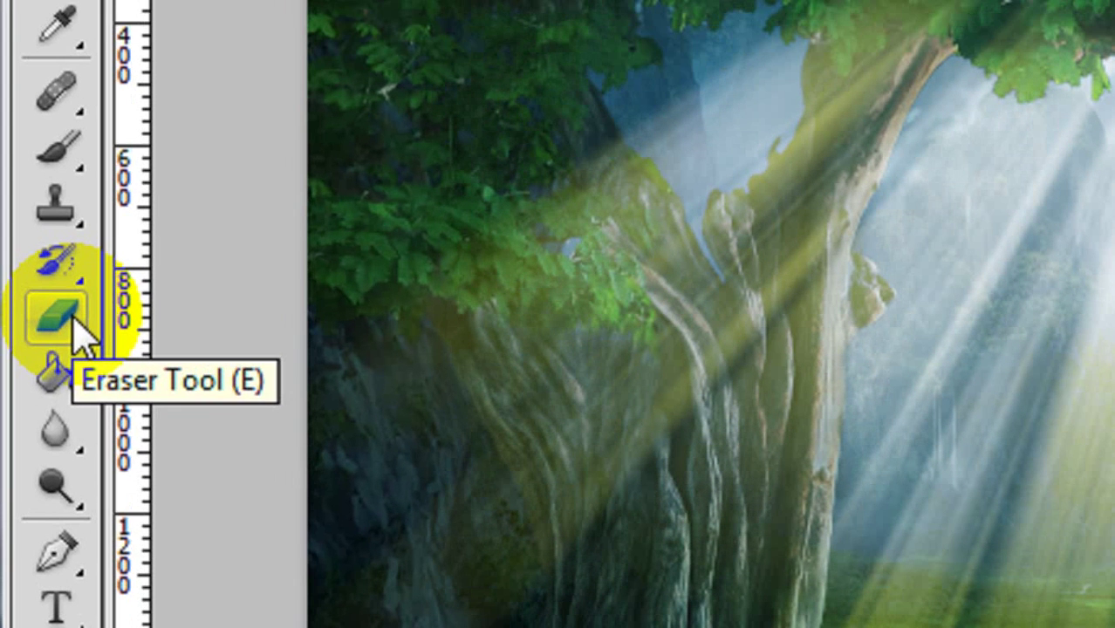
{"action": "left_click", "coordinate": [74, 319]}
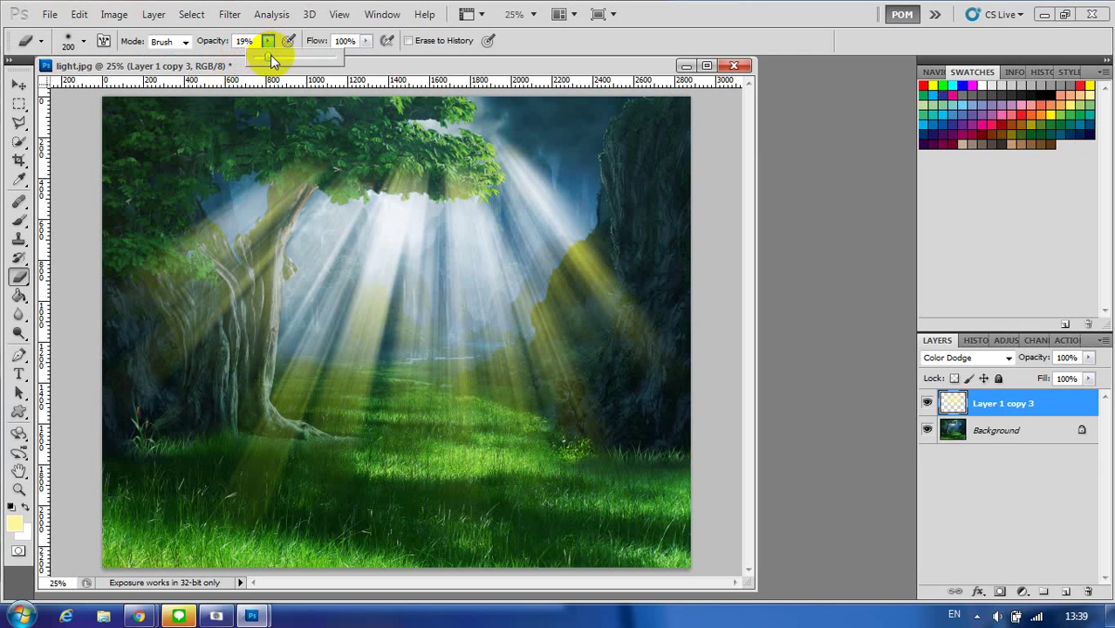
{"action": "left_click_drag", "start_coordinate": [268, 41], "coordinate": [325, 55]}
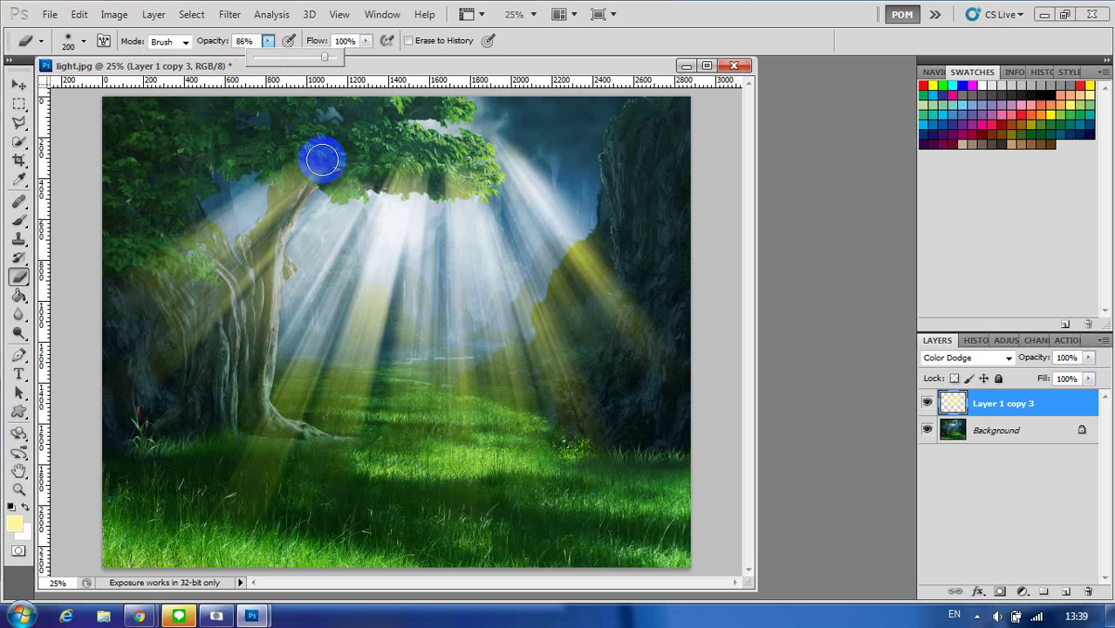
{"action": "mouse_move", "coordinate": [319, 155]}
{"action": "left_mouse_down"}
{"action": "mouse_move", "coordinate": [342, 177]}
{"action": "mouse_move", "coordinate": [326, 167]}
{"action": "mouse_move", "coordinate": [418, 172]}
{"action": "mouse_move", "coordinate": [355, 180]}
{"action": "mouse_move", "coordinate": [333, 172]}
{"action": "mouse_move", "coordinate": [465, 169]}
{"action": "mouse_move", "coordinate": [451, 164]}
{"action": "left_mouse_up"}
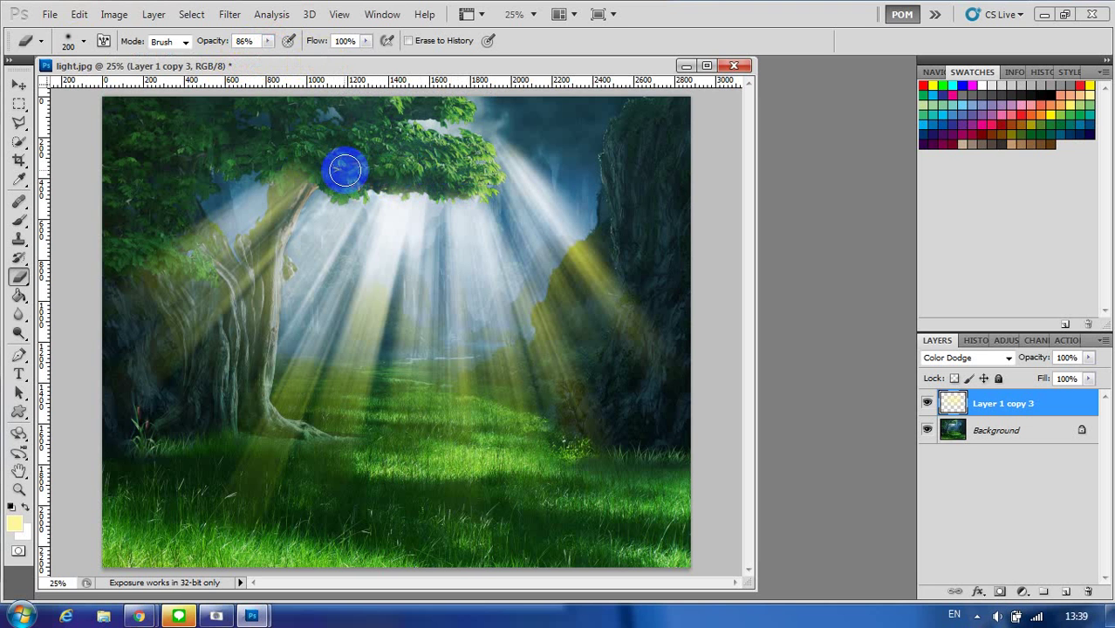
- Erase the ray spill from the foliage beside the trunk and from the upper trunk, reducing the eraser to 125 px
{"action": "mouse_move", "coordinate": [313, 161]}
{"action": "left_mouse_down"}
{"action": "mouse_move", "coordinate": [339, 168]}
{"action": "mouse_move", "coordinate": [323, 156]}
{"action": "mouse_move", "coordinate": [329, 146]}
{"action": "mouse_move", "coordinate": [318, 164]}
{"action": "mouse_move", "coordinate": [290, 171]}
{"action": "mouse_move", "coordinate": [274, 219]}
{"action": "mouse_move", "coordinate": [291, 177]}
{"action": "mouse_move", "coordinate": [240, 251]}
{"action": "mouse_move", "coordinate": [97, 356]}
{"action": "left_mouse_up"}
{"action": "key", "text": "bracketleft"}
{"action": "key", "text": "bracketleft"}
{"action": "key", "text": "bracketleft"}
{"action": "mouse_move", "coordinate": [279, 188]}
{"action": "left_mouse_down"}
{"action": "mouse_move", "coordinate": [339, 191]}
{"action": "mouse_move", "coordinate": [473, 174]}
{"action": "mouse_move", "coordinate": [463, 186]}
{"action": "mouse_move", "coordinate": [487, 172]}
{"action": "mouse_move", "coordinate": [479, 155]}
{"action": "mouse_move", "coordinate": [450, 191]}
{"action": "mouse_move", "coordinate": [469, 208]}
{"action": "mouse_move", "coordinate": [530, 212]}
{"action": "mouse_move", "coordinate": [397, 200]}
{"action": "mouse_move", "coordinate": [310, 135]}
{"action": "mouse_move", "coordinate": [140, 97]}
{"action": "mouse_move", "coordinate": [107, 103]}
{"action": "mouse_move", "coordinate": [291, 185]}
{"action": "left_mouse_up"}
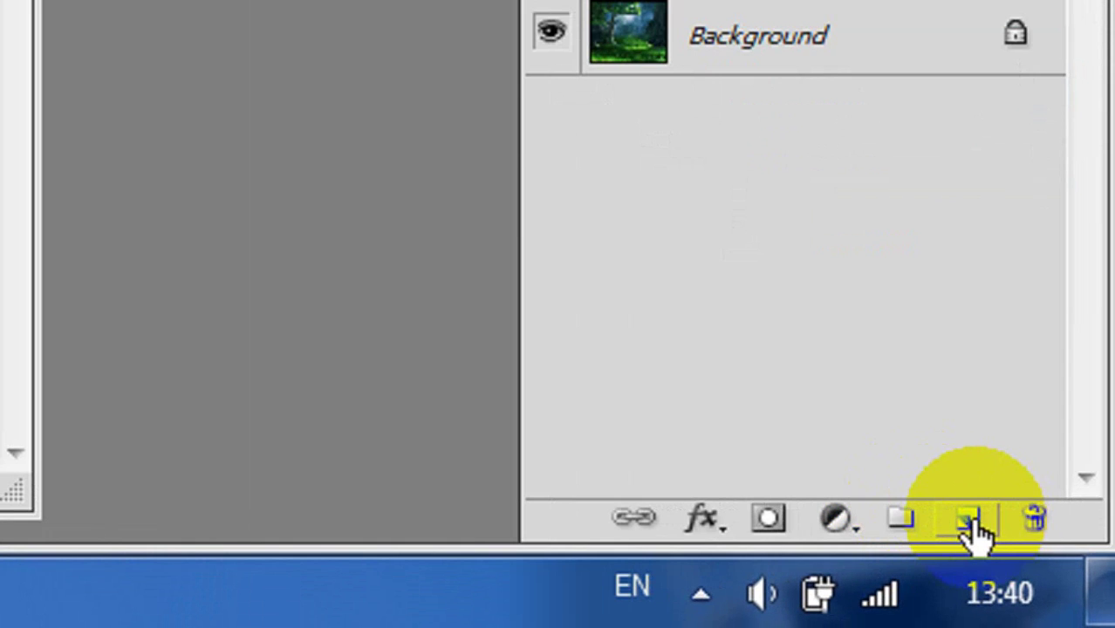
- Add a new layer above the merged rays and make it a near-black Solid Color fill (#040400)
{"action": "left_click", "coordinate": [1066, 591]}
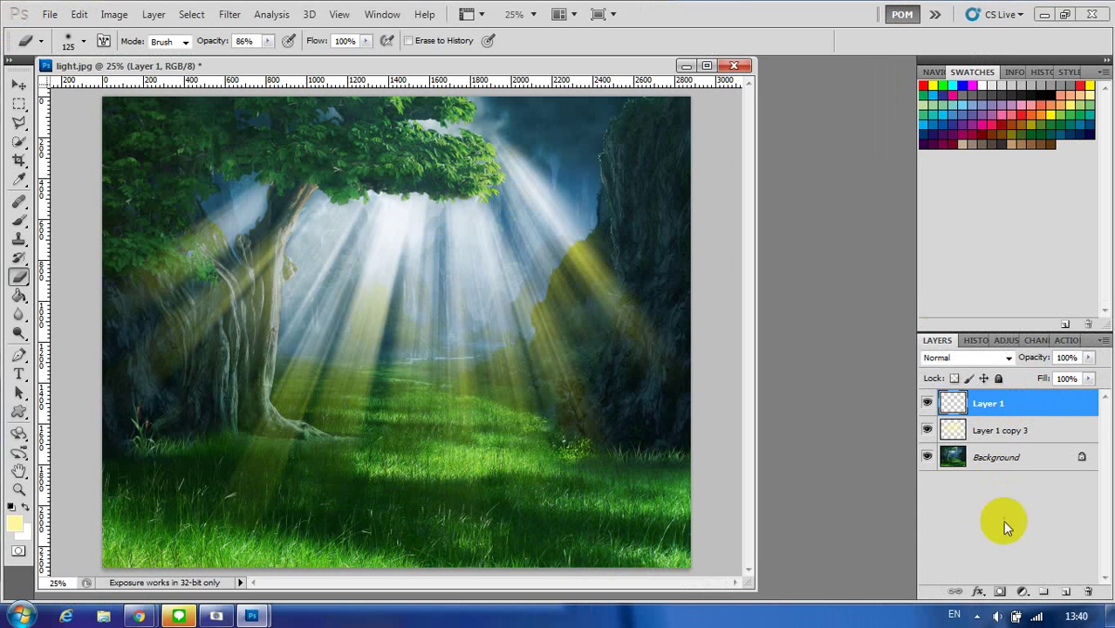
{"action": "left_click", "coordinate": [1023, 593]}
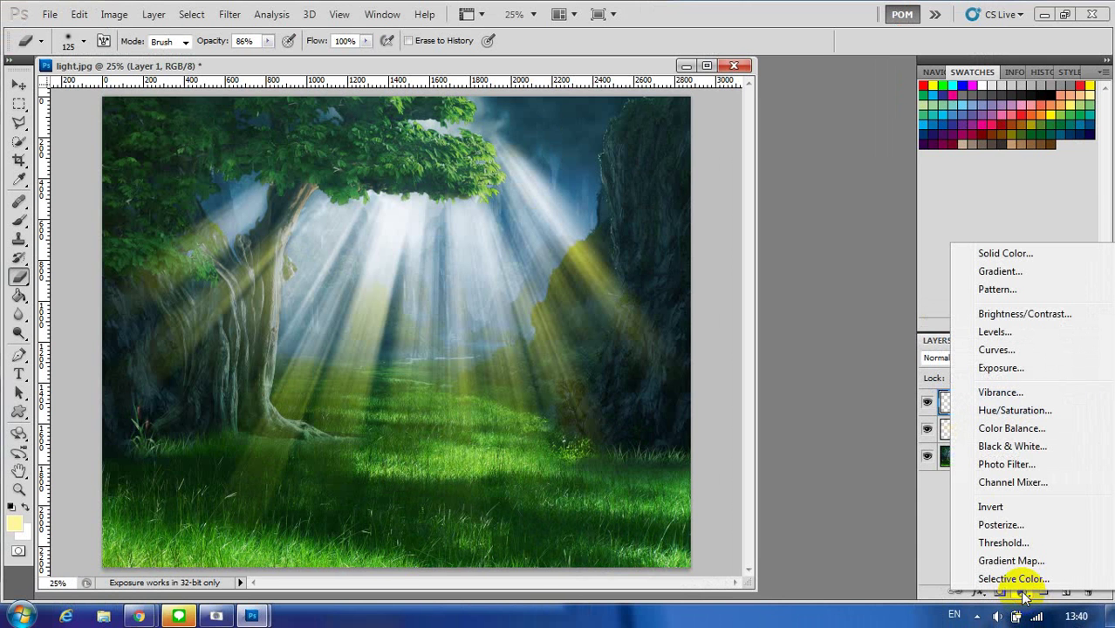
{"action": "left_click", "coordinate": [1021, 254]}
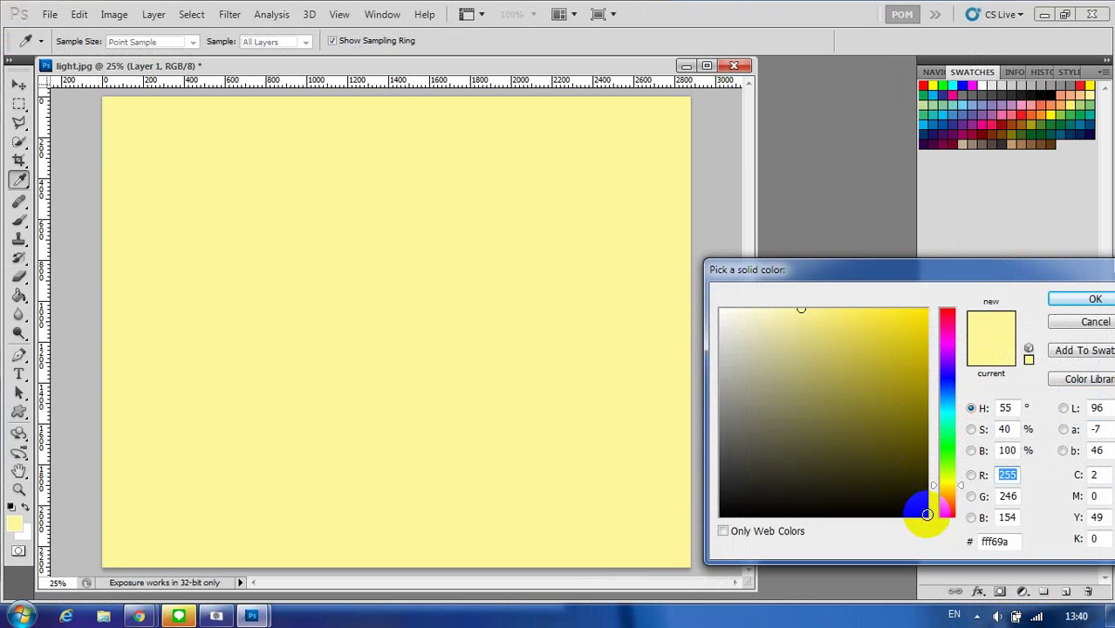
{"action": "left_click", "coordinate": [924, 514]}
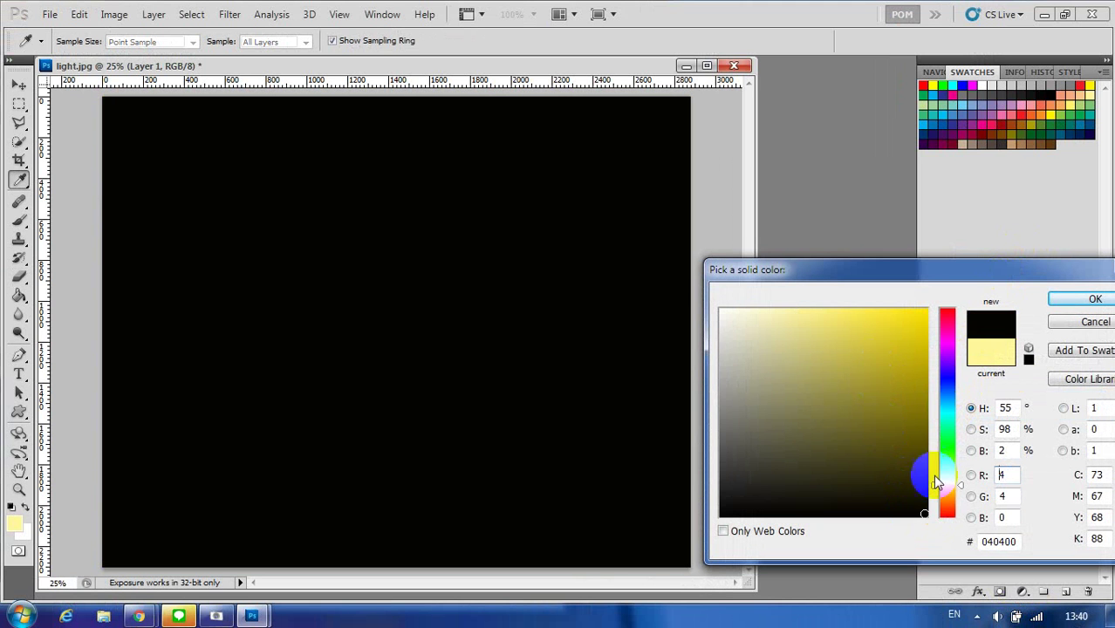
{"action": "left_click", "coordinate": [1065, 297]}
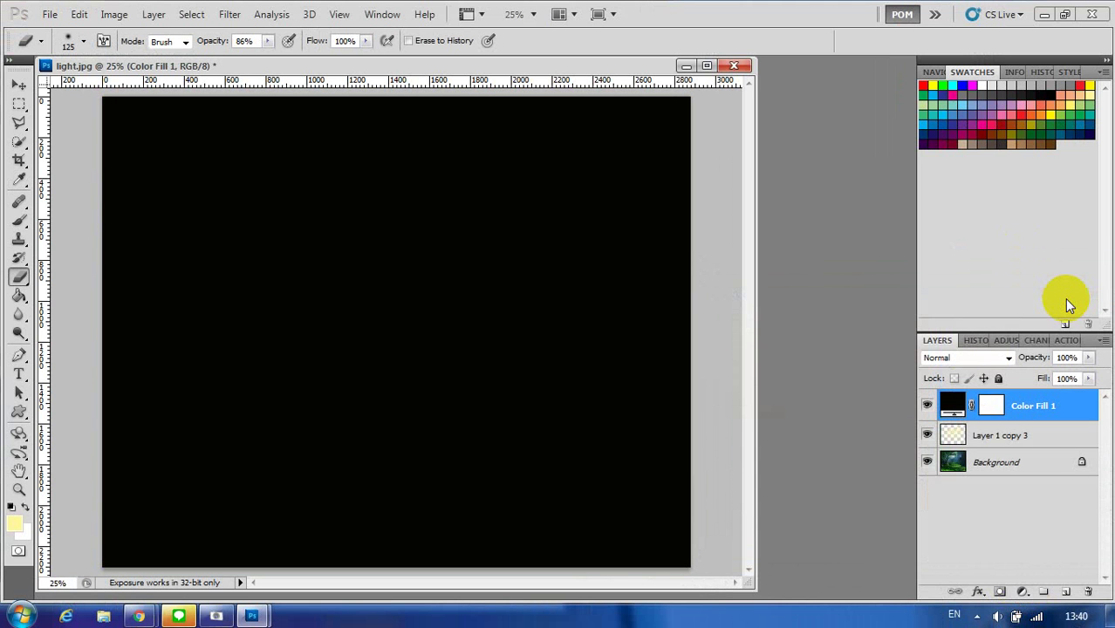
- Target the black fill layer's mask and lower the layer's opacity to 25%
{"action": "left_click", "coordinate": [993, 407]}
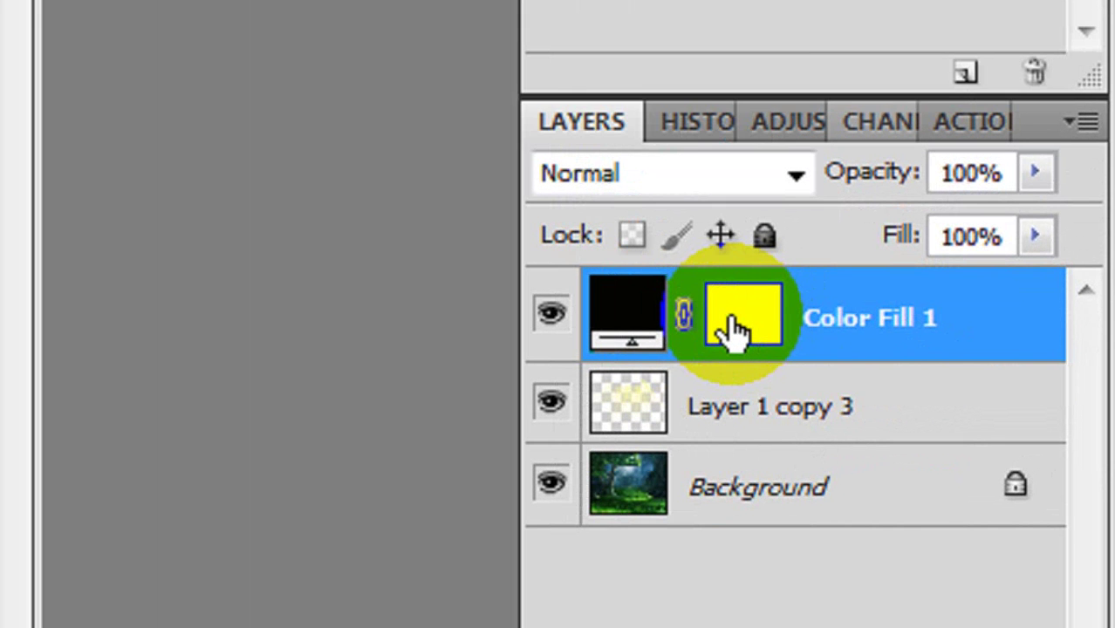
{"action": "left_click", "coordinate": [987, 407]}
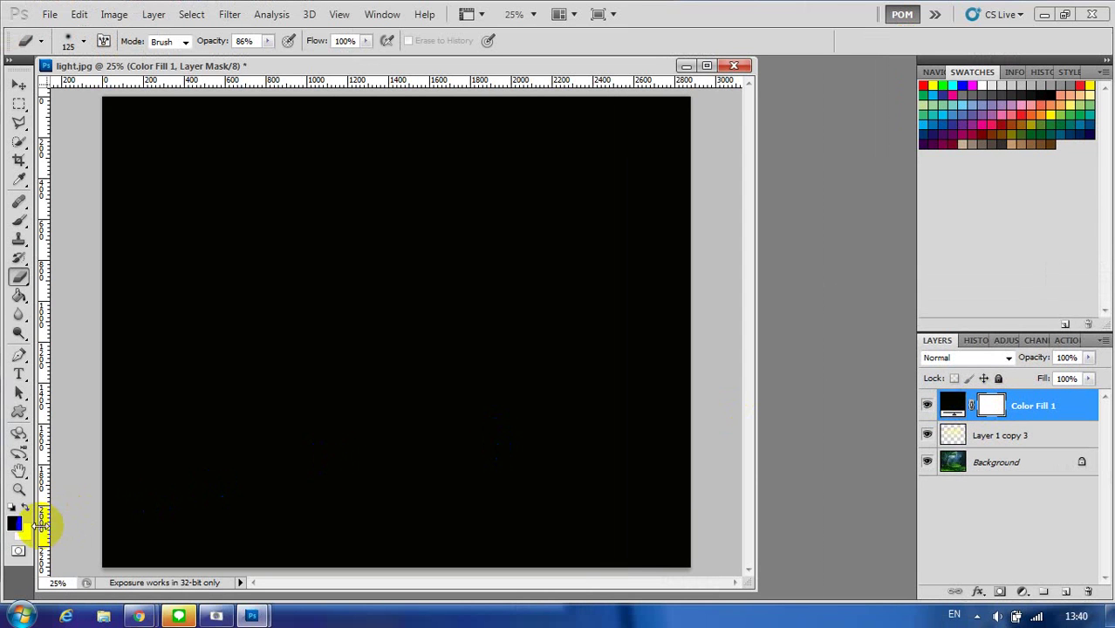
{"action": "mouse_move", "coordinate": [183, 487]}
{"action": "left_mouse_down"}
{"action": "mouse_move", "coordinate": [226, 475]}
{"action": "mouse_move", "coordinate": [126, 496]}
{"action": "mouse_move", "coordinate": [319, 457]}
{"action": "mouse_move", "coordinate": [413, 419]}
{"action": "mouse_move", "coordinate": [502, 405]}
{"action": "mouse_move", "coordinate": [675, 403]}
{"action": "left_mouse_up"}
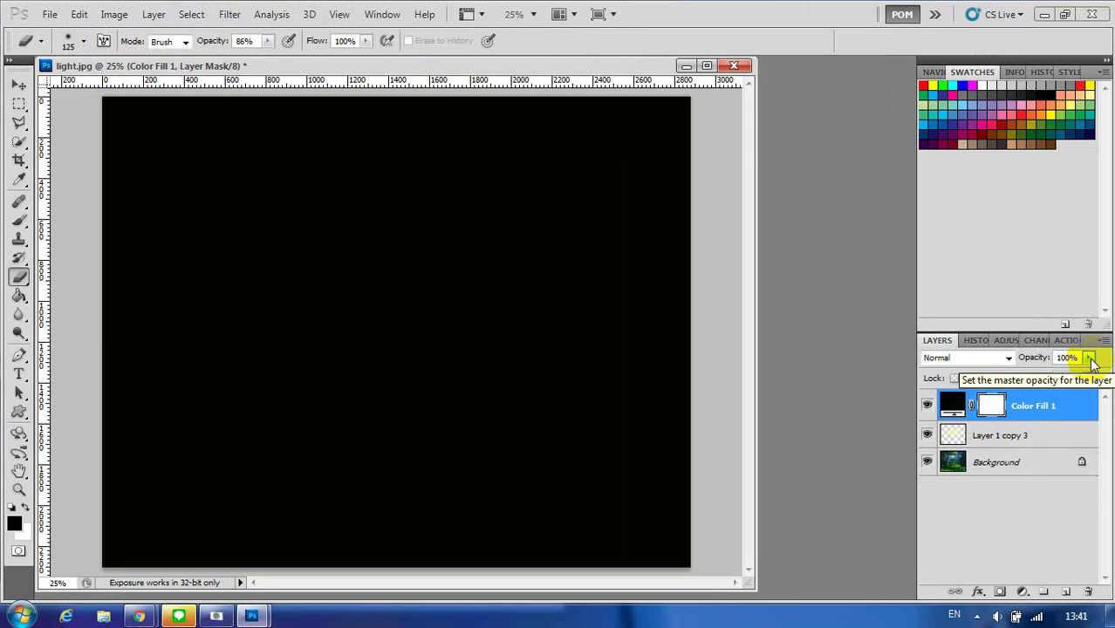
{"action": "left_click", "coordinate": [1043, 319]}
{"action": "left_click_drag", "start_coordinate": [1094, 380], "coordinate": [1025, 381]}
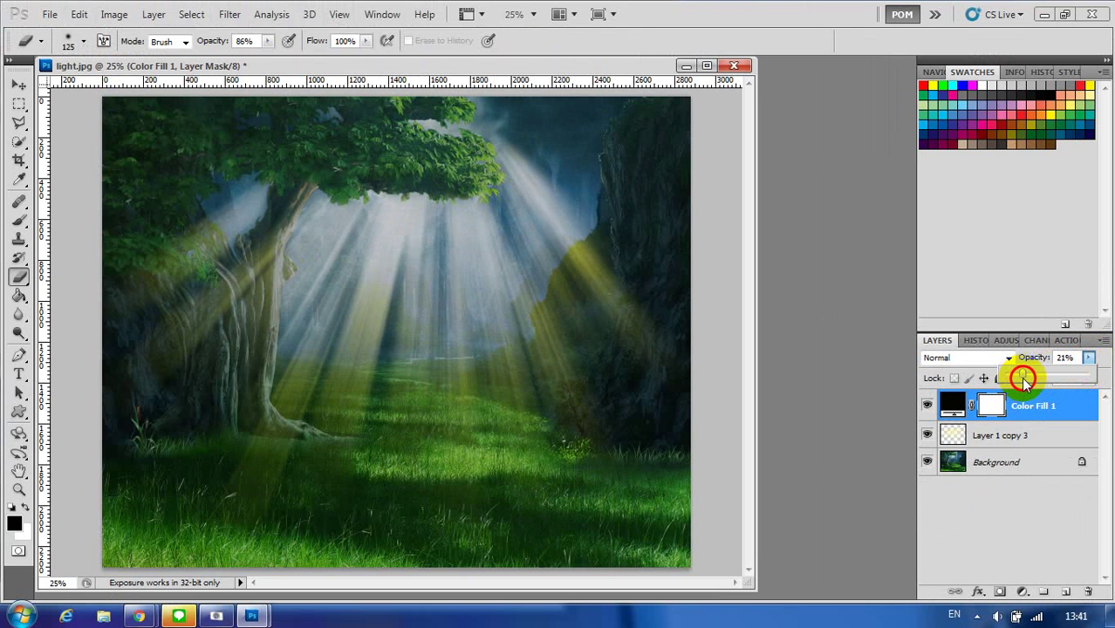
{"action": "left_click_drag", "start_coordinate": [1023, 380], "coordinate": [1028, 382]}
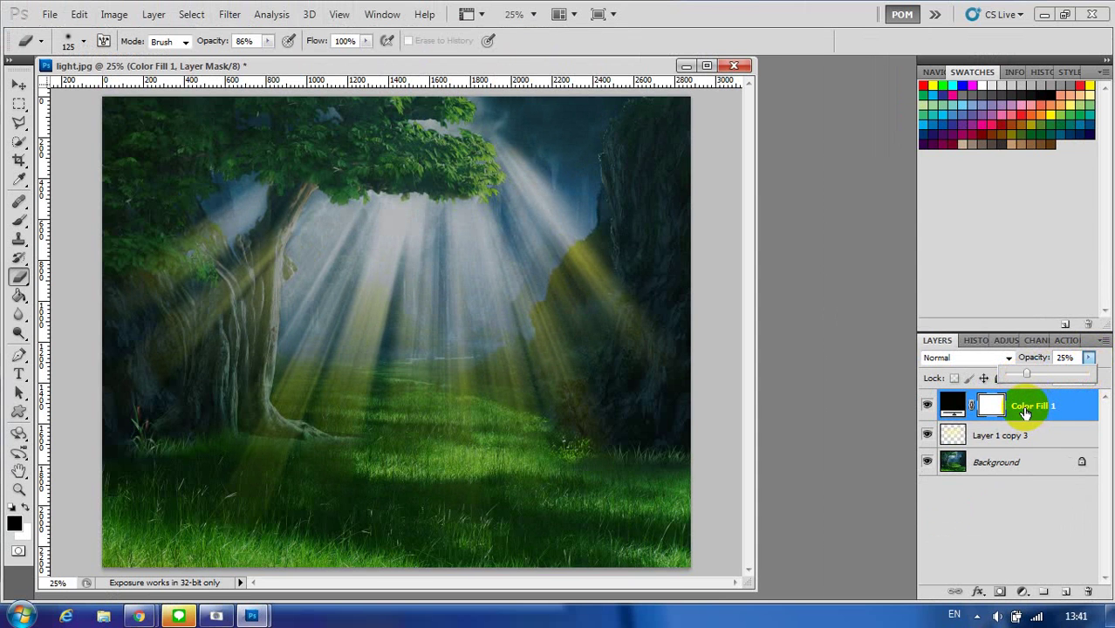
- Move the black fill layer between the ray layer and the Background, and target its mask
{"action": "left_click", "coordinate": [991, 410]}
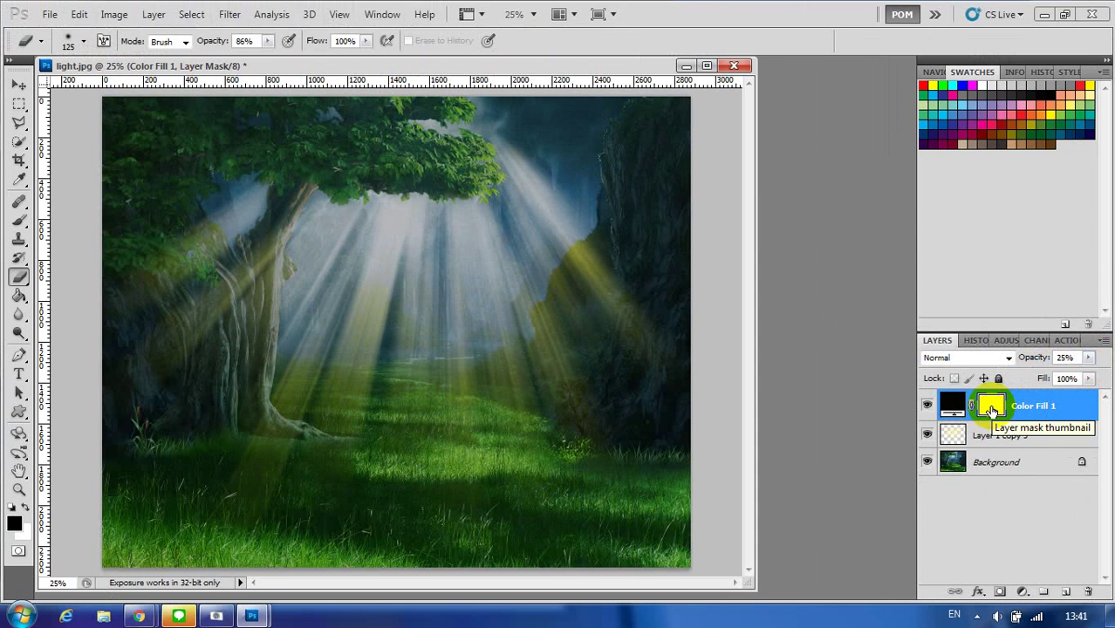
{"action": "left_click_drag", "start_coordinate": [1025, 415], "coordinate": [1023, 445]}
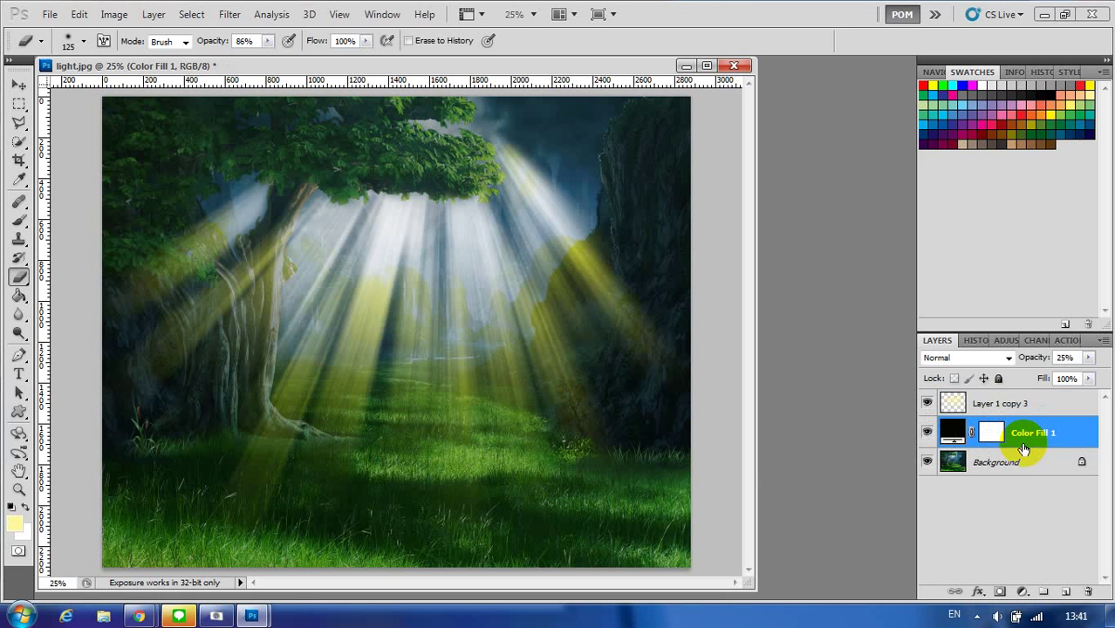
{"action": "left_click", "coordinate": [990, 433]}
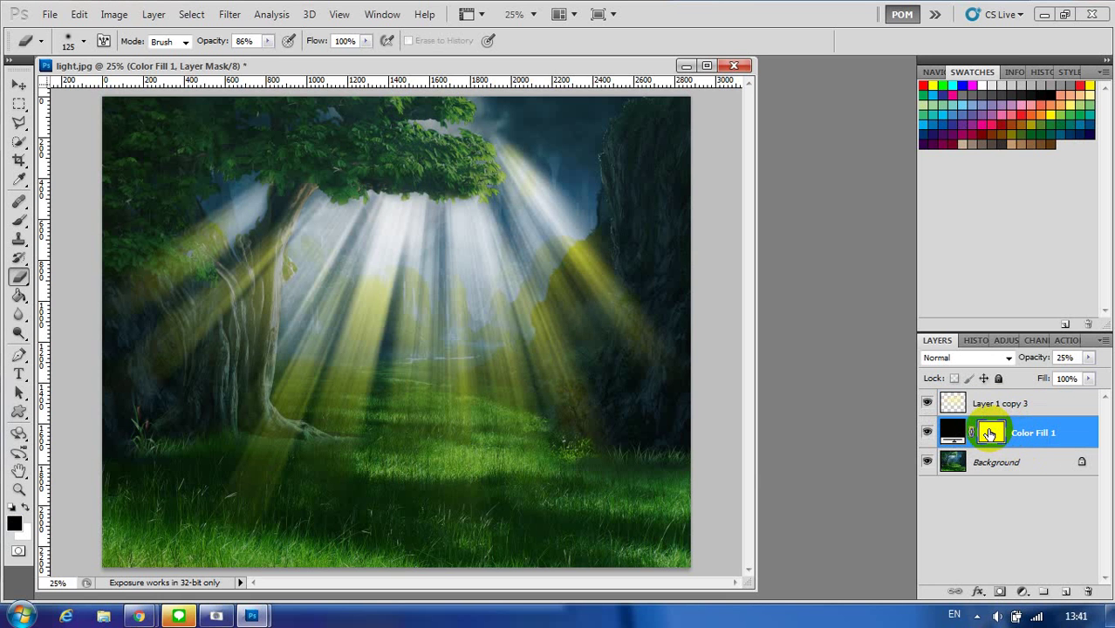
{"action": "left_click", "coordinate": [1008, 408]}
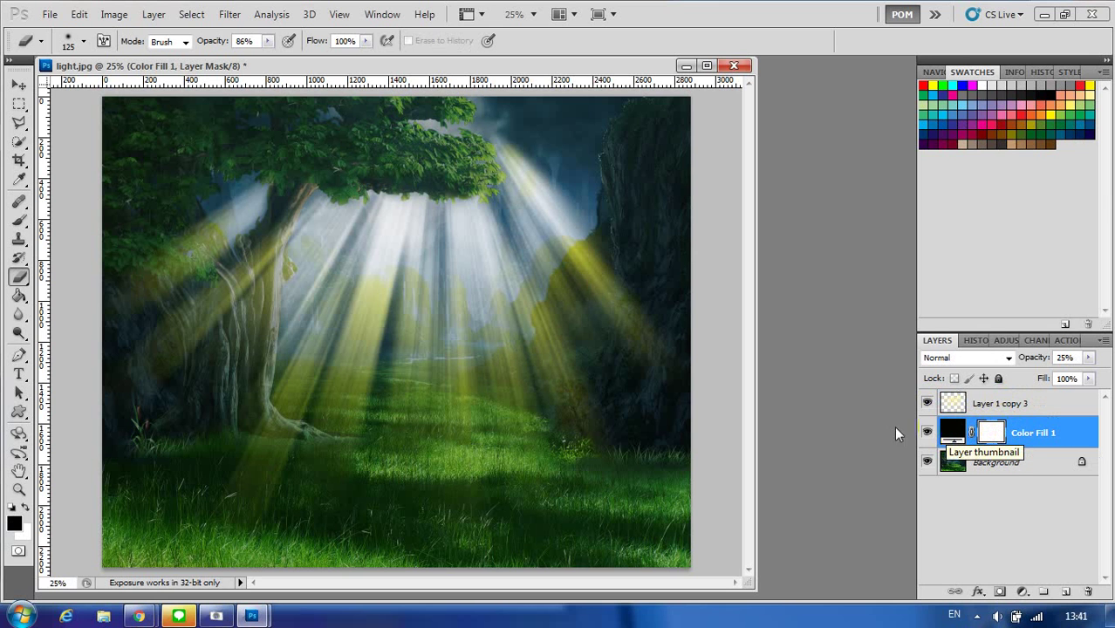
- Paint black on the fill's mask over the upper tree trunk with a 200 px soft round brush at 23% opacity
{"action": "left_click", "coordinate": [18, 222]}
{"action": "left_click", "coordinate": [21, 222]}
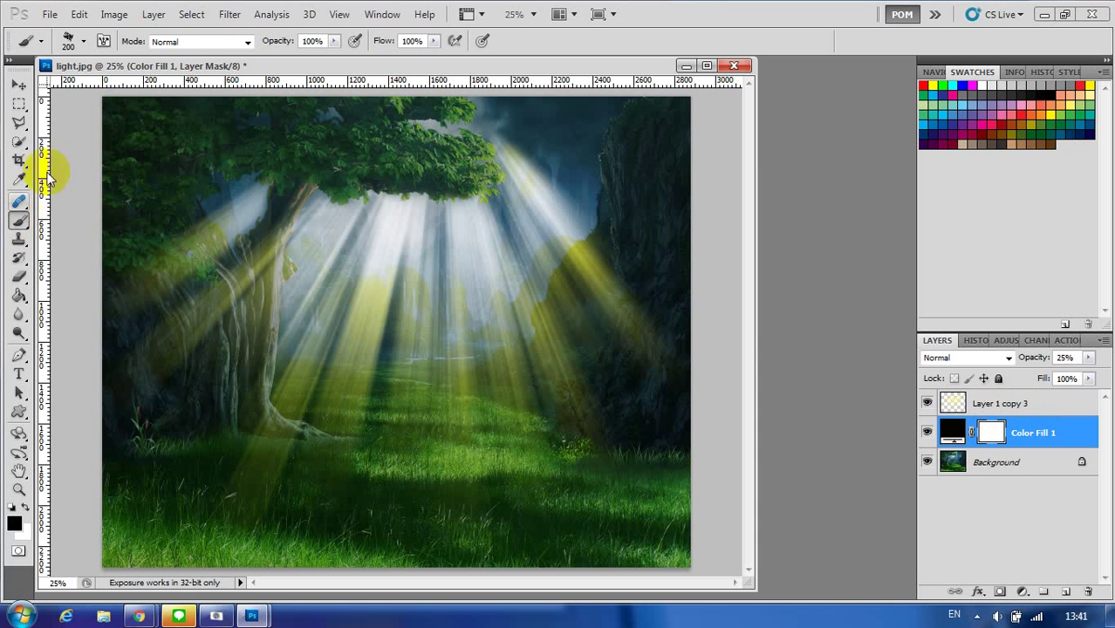
{"action": "left_click", "coordinate": [84, 42]}
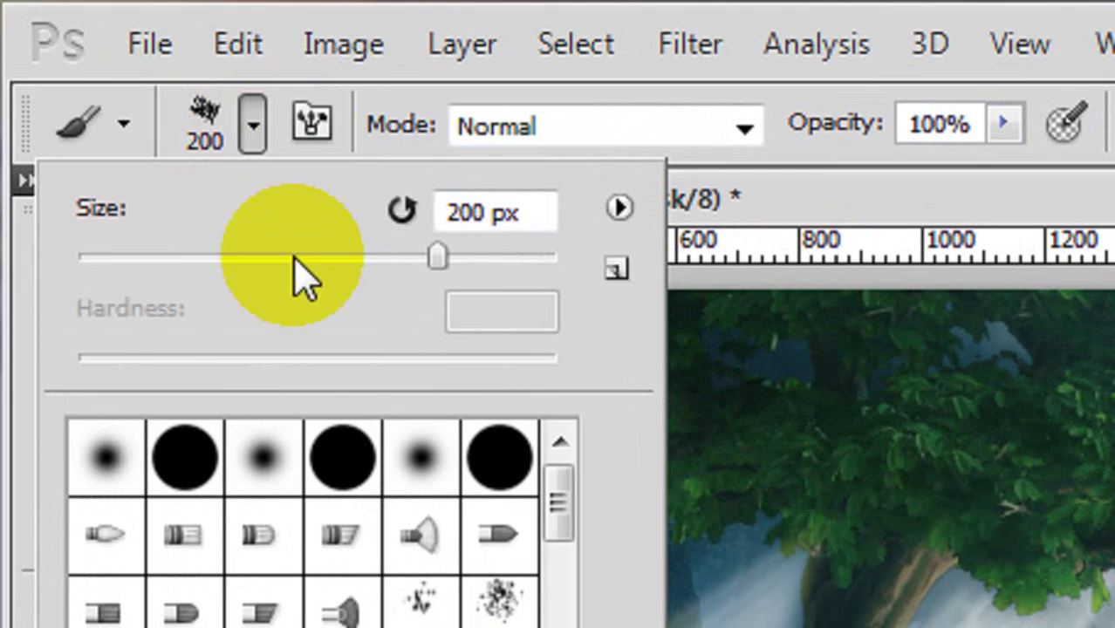
{"action": "left_click", "coordinate": [91, 154]}
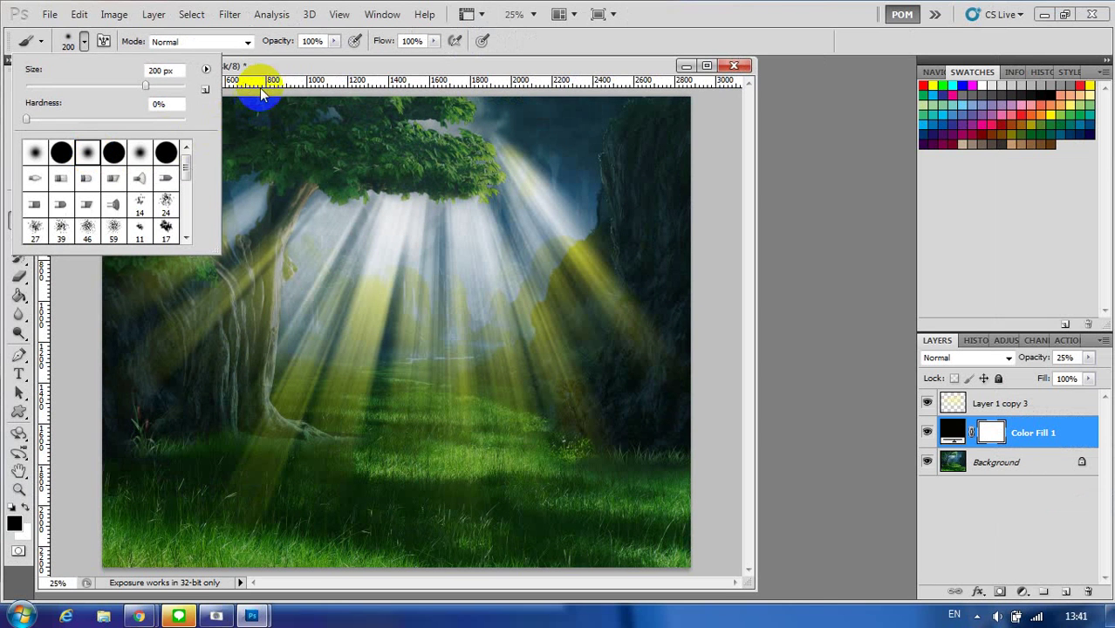
{"action": "left_click", "coordinate": [817, 204]}
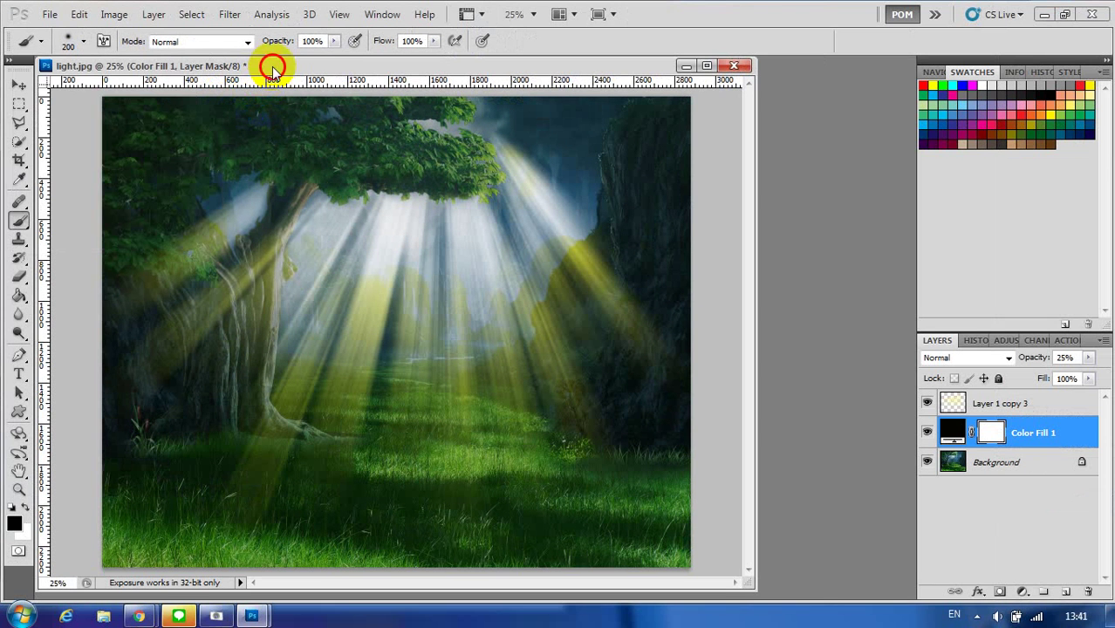
{"action": "left_click_drag", "start_coordinate": [335, 47], "coordinate": [285, 70]}
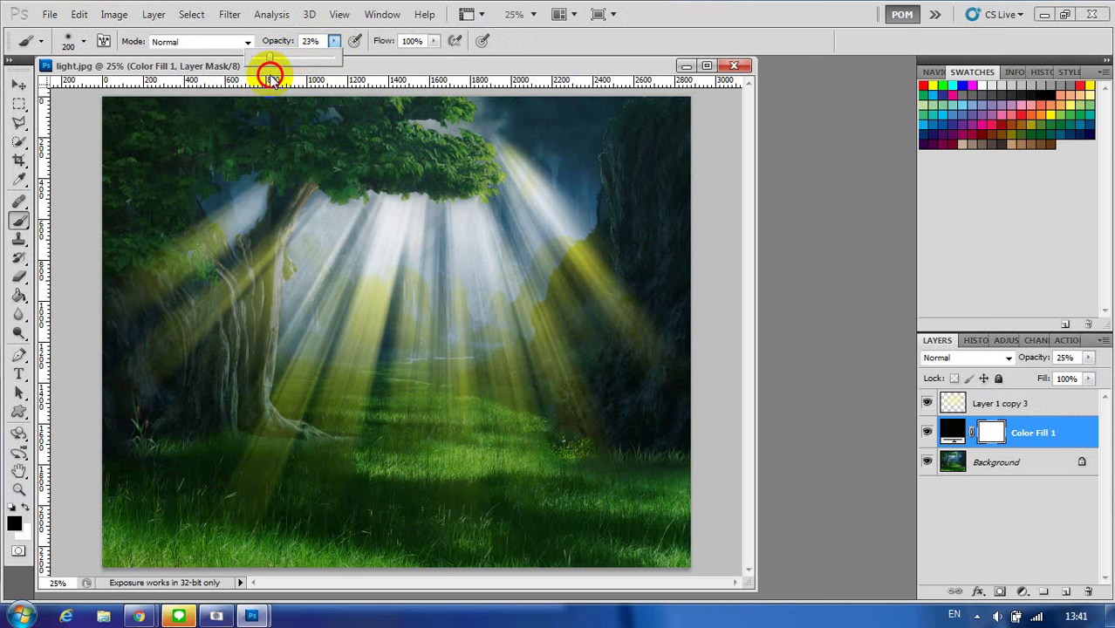
{"action": "left_click_drag", "start_coordinate": [271, 79], "coordinate": [270, 81]}
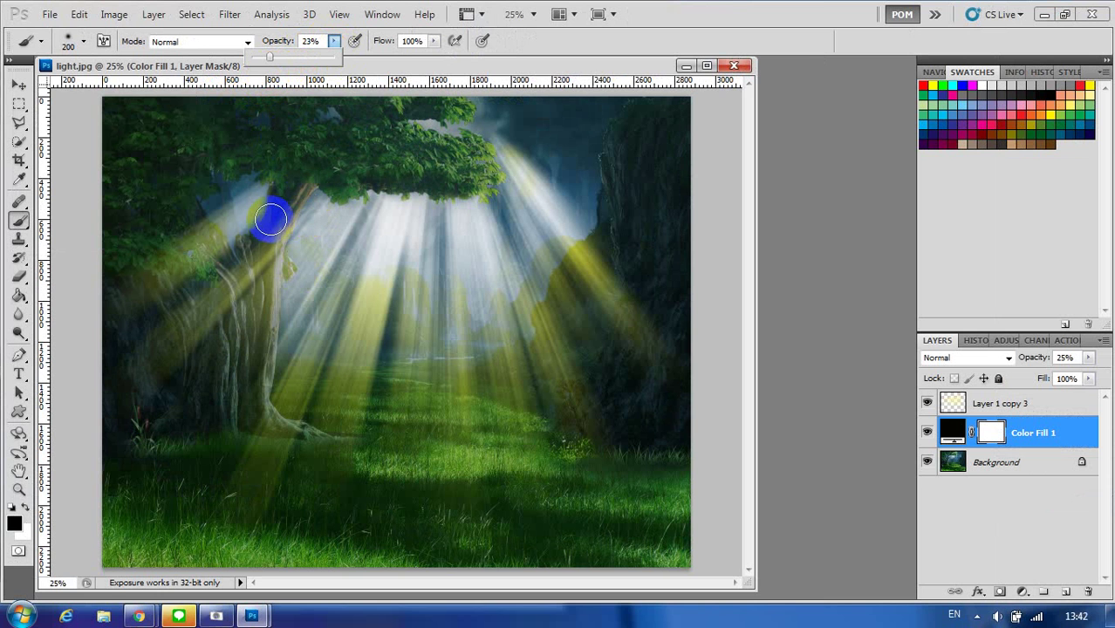
{"action": "mouse_move", "coordinate": [271, 220]}
{"action": "left_mouse_down"}
{"action": "mouse_move", "coordinate": [298, 198]}
{"action": "mouse_move", "coordinate": [269, 259]}
{"action": "mouse_move", "coordinate": [263, 346]}
{"action": "mouse_move", "coordinate": [271, 266]}
{"action": "mouse_move", "coordinate": [304, 187]}
{"action": "mouse_move", "coordinate": [264, 331]}
{"action": "mouse_move", "coordinate": [259, 398]}
{"action": "mouse_move", "coordinate": [249, 83]}
{"action": "mouse_move", "coordinate": [311, 38]}
{"action": "left_mouse_up"}
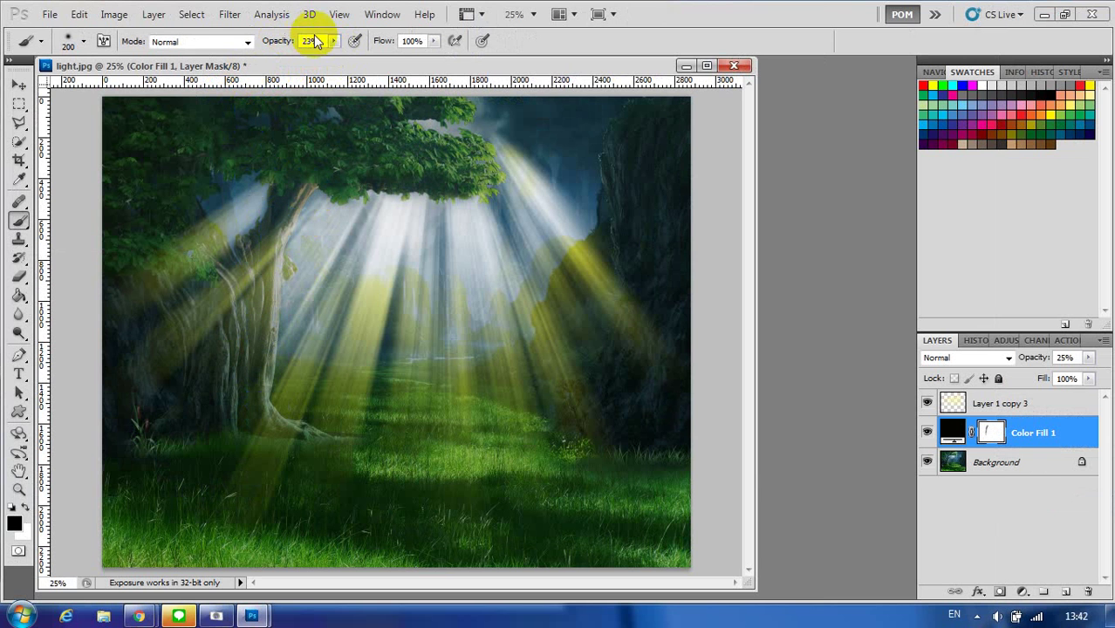
- Mask the fill along the whole trunk and on the cliff where the rays land, using a 175 px brush at 40% opacity
{"action": "left_click", "coordinate": [335, 41]}
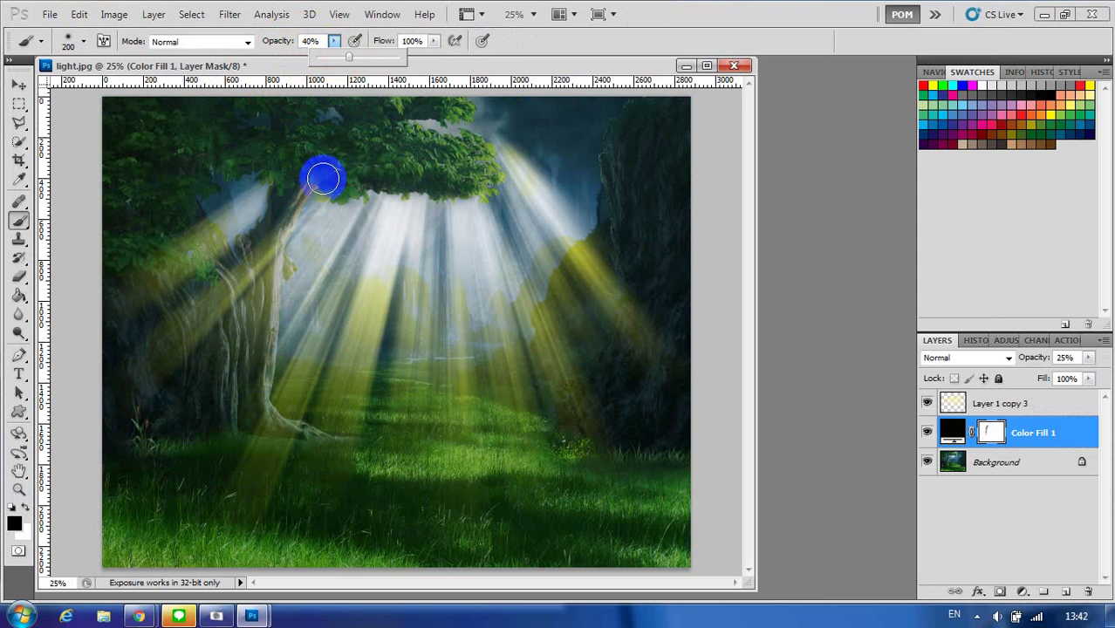
{"action": "key", "text": "bracketleft"}
{"action": "mouse_move", "coordinate": [318, 175]}
{"action": "left_mouse_down"}
{"action": "mouse_move", "coordinate": [280, 260]}
{"action": "mouse_move", "coordinate": [276, 420]}
{"action": "mouse_move", "coordinate": [369, 445]}
{"action": "mouse_move", "coordinate": [330, 436]}
{"action": "mouse_move", "coordinate": [213, 297]}
{"action": "mouse_move", "coordinate": [239, 376]}
{"action": "mouse_move", "coordinate": [237, 284]}
{"action": "left_mouse_up"}
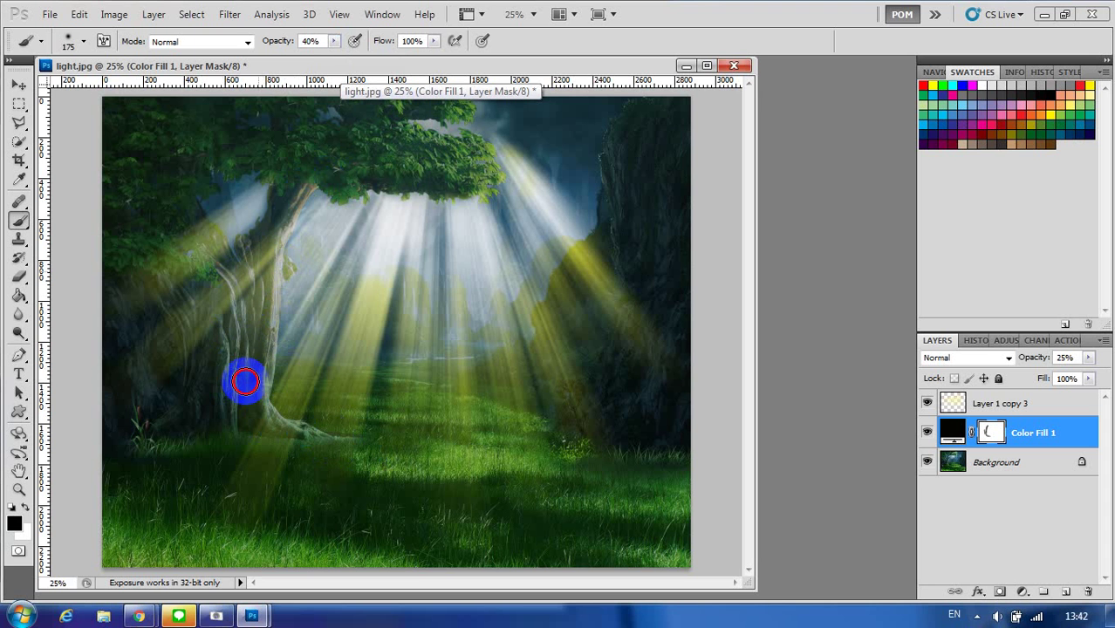
{"action": "mouse_move", "coordinate": [242, 382]}
{"action": "left_mouse_down"}
{"action": "mouse_move", "coordinate": [224, 407]}
{"action": "mouse_move", "coordinate": [239, 368]}
{"action": "mouse_move", "coordinate": [215, 275]}
{"action": "mouse_move", "coordinate": [234, 355]}
{"action": "mouse_move", "coordinate": [226, 254]}
{"action": "mouse_move", "coordinate": [229, 401]}
{"action": "left_mouse_up"}
{"action": "mouse_move", "coordinate": [293, 271]}
{"action": "left_mouse_down"}
{"action": "mouse_move", "coordinate": [298, 199]}
{"action": "mouse_move", "coordinate": [267, 294]}
{"action": "mouse_move", "coordinate": [276, 413]}
{"action": "mouse_move", "coordinate": [306, 433]}
{"action": "mouse_move", "coordinate": [240, 387]}
{"action": "mouse_move", "coordinate": [270, 260]}
{"action": "mouse_move", "coordinate": [311, 198]}
{"action": "mouse_move", "coordinate": [375, 202]}
{"action": "mouse_move", "coordinate": [678, 285]}
{"action": "mouse_move", "coordinate": [645, 241]}
{"action": "mouse_move", "coordinate": [631, 247]}
{"action": "mouse_move", "coordinate": [584, 410]}
{"action": "mouse_move", "coordinate": [657, 310]}
{"action": "mouse_move", "coordinate": [611, 389]}
{"action": "mouse_move", "coordinate": [643, 259]}
{"action": "mouse_move", "coordinate": [619, 343]}
{"action": "mouse_move", "coordinate": [609, 287]}
{"action": "mouse_move", "coordinate": [512, 382]}
{"action": "mouse_move", "coordinate": [613, 378]}
{"action": "left_mouse_up"}
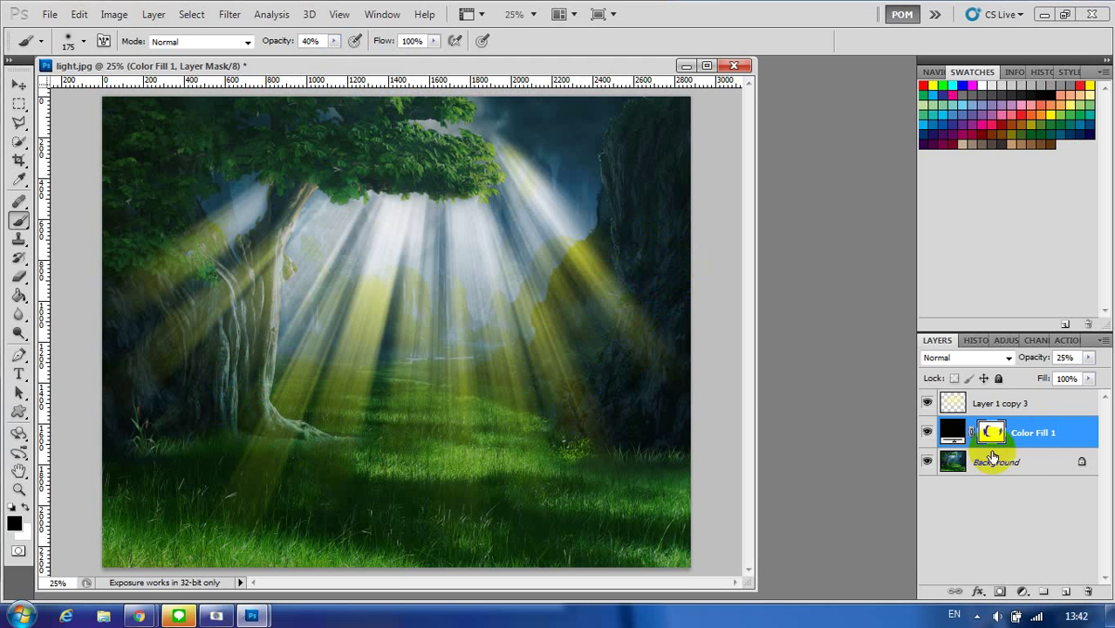
- Lower the opacity of the Color Dodge ray layer to 59%
{"action": "left_click", "coordinate": [1045, 407]}
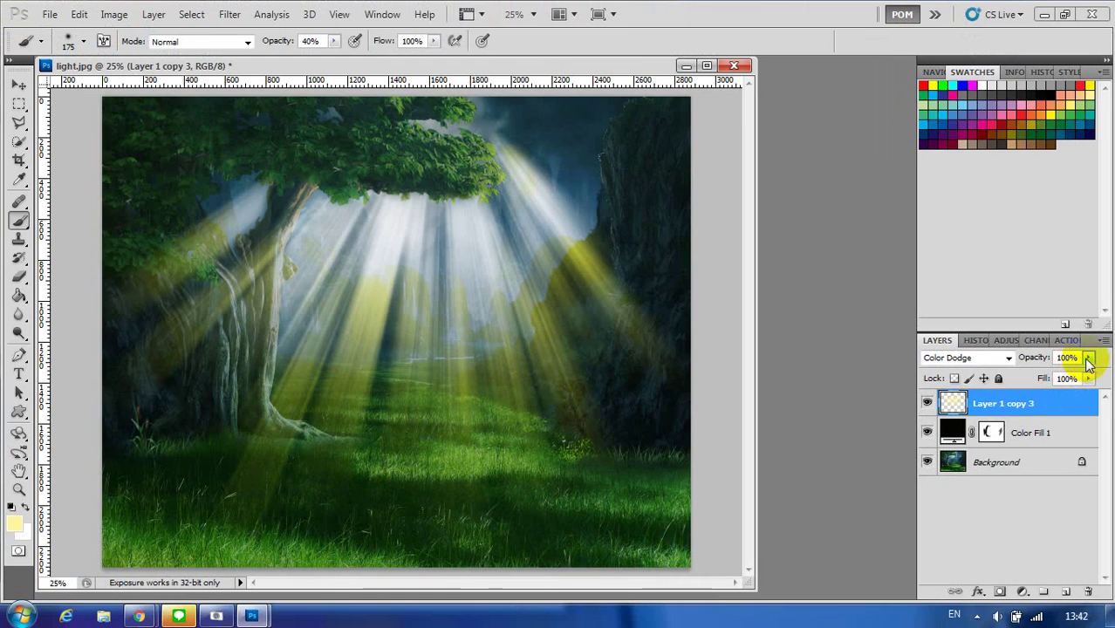
{"action": "left_click", "coordinate": [1088, 360]}
{"action": "left_click_drag", "start_coordinate": [1088, 373], "coordinate": [1051, 387]}
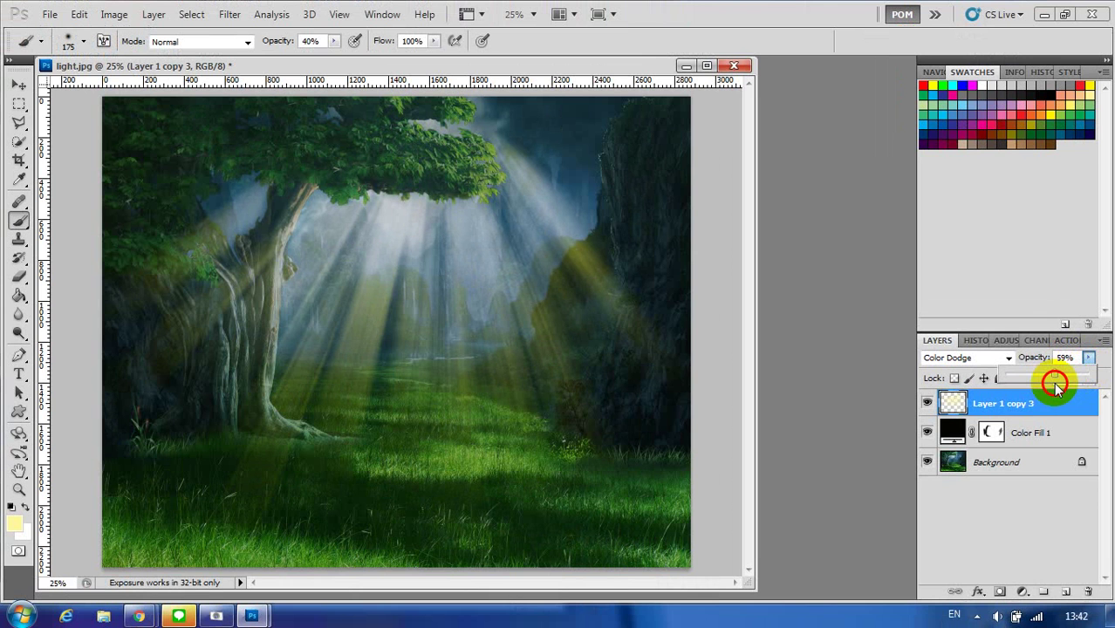
{"action": "left_click_drag", "start_coordinate": [1058, 388], "coordinate": [1055, 387]}
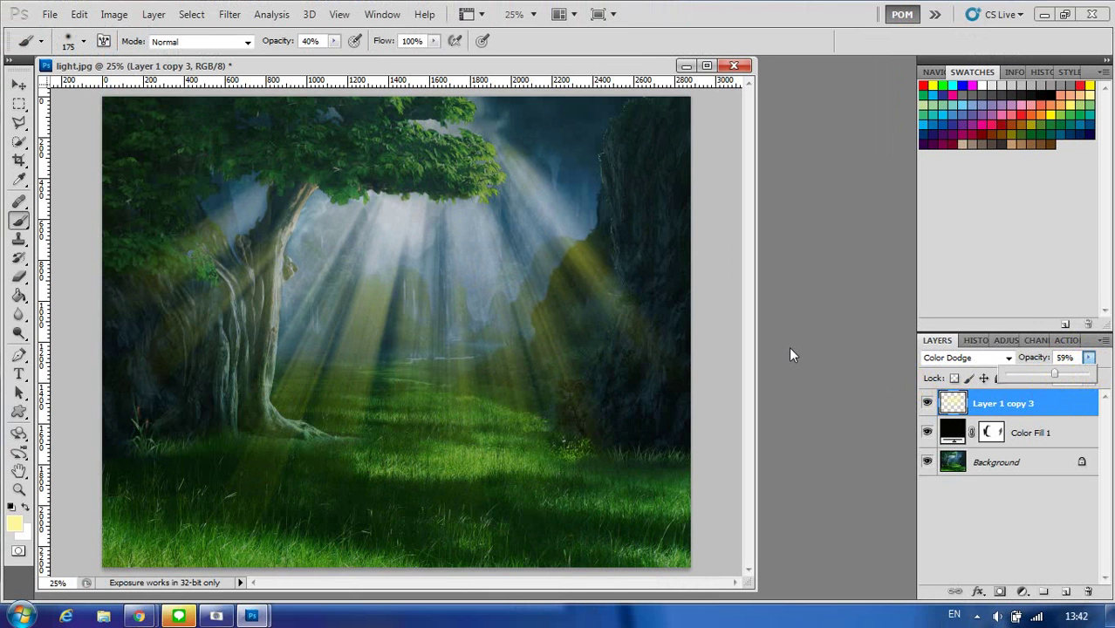
- Soften the light rays by applying a Gaussian Blur to the ray layer
{"action": "left_click", "coordinate": [237, 21]}
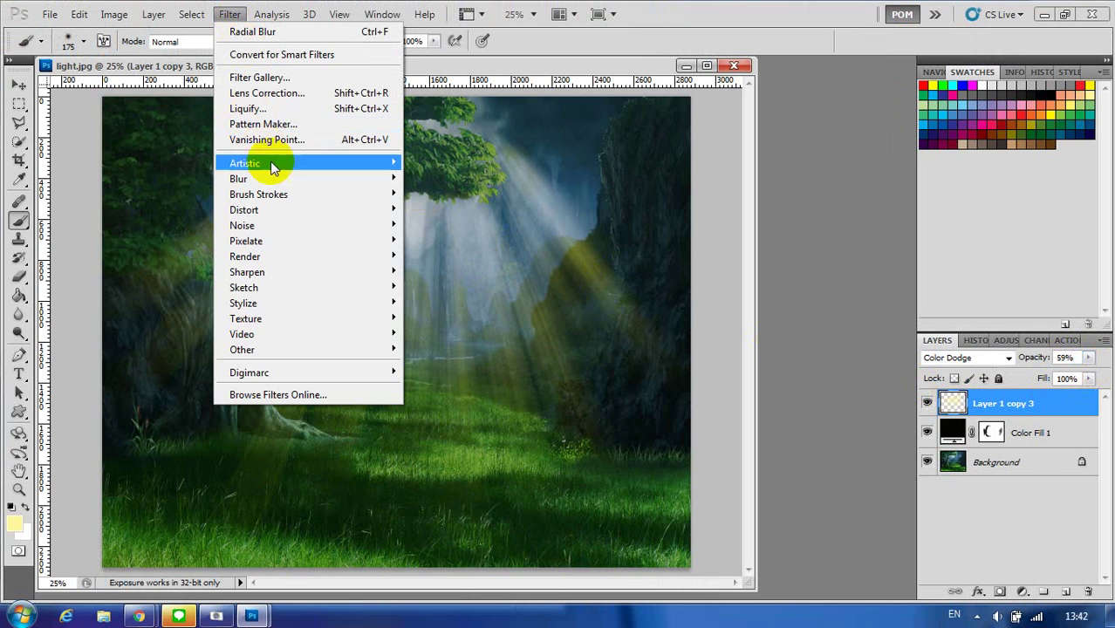
{"action": "mouse_move", "coordinate": [291, 183]}
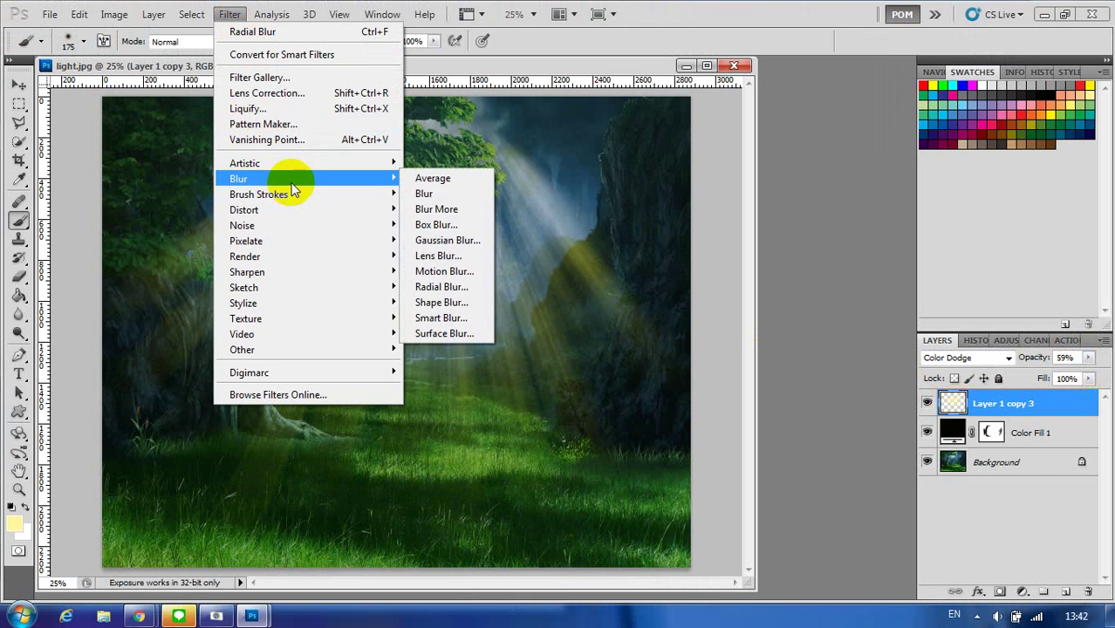
{"action": "left_click", "coordinate": [463, 243]}
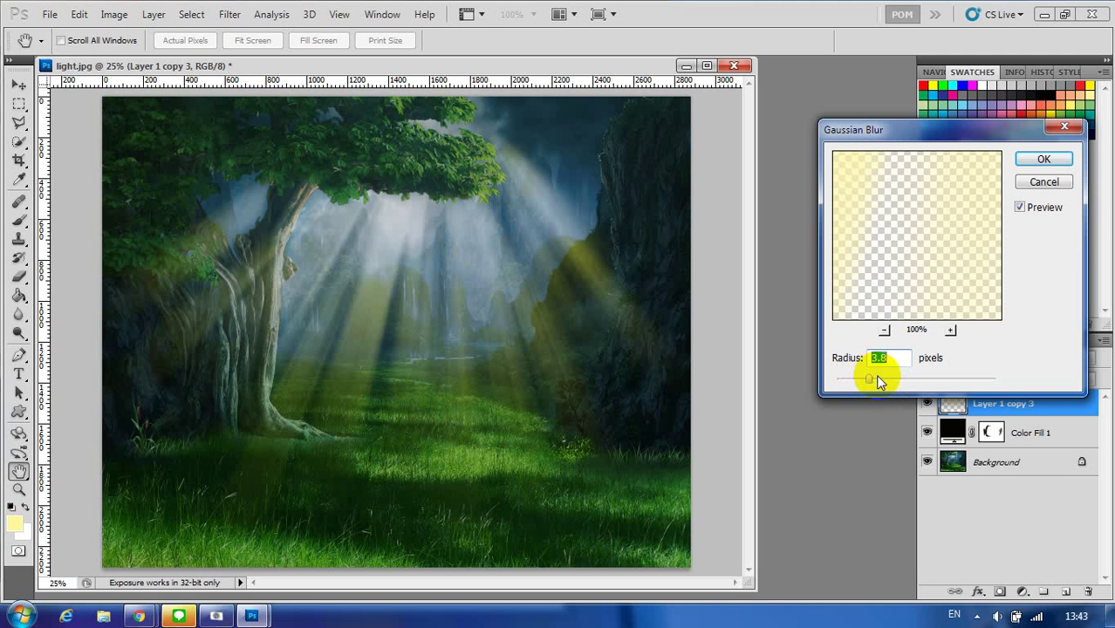
{"action": "left_click_drag", "start_coordinate": [877, 377], "coordinate": [876, 382]}
{"action": "left_click_drag", "start_coordinate": [882, 377], "coordinate": [875, 380]}
{"action": "left_click", "coordinate": [1038, 161]}
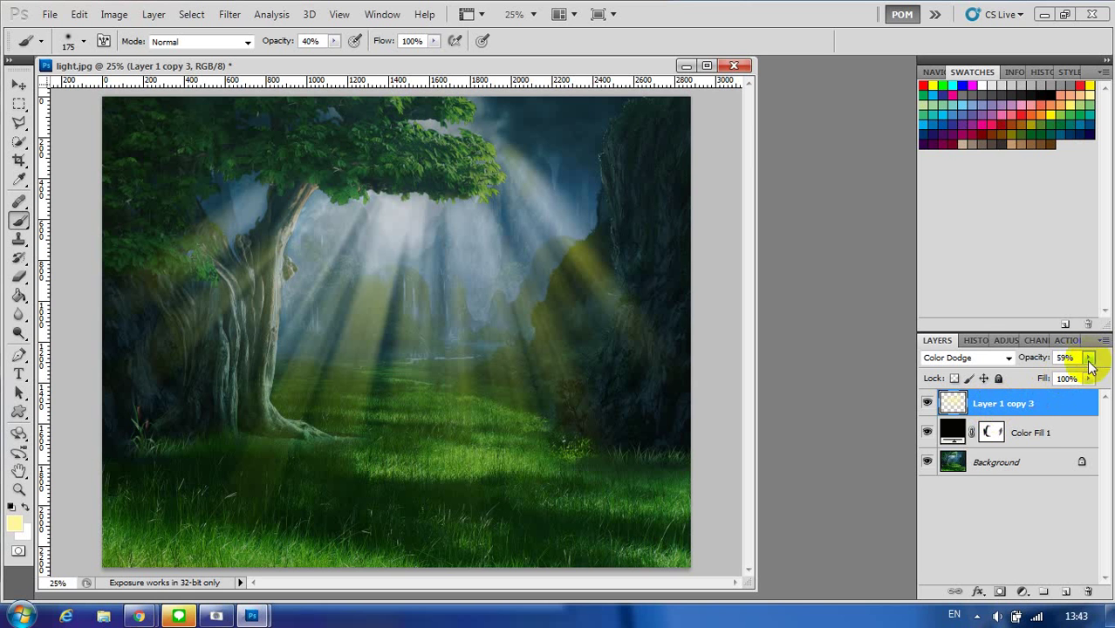
- Paint black on the Color Fill 1 mask over the misty valley and the sunlit cliff with the 175 px brush at 40% opacity
{"action": "left_click", "coordinate": [1028, 434]}
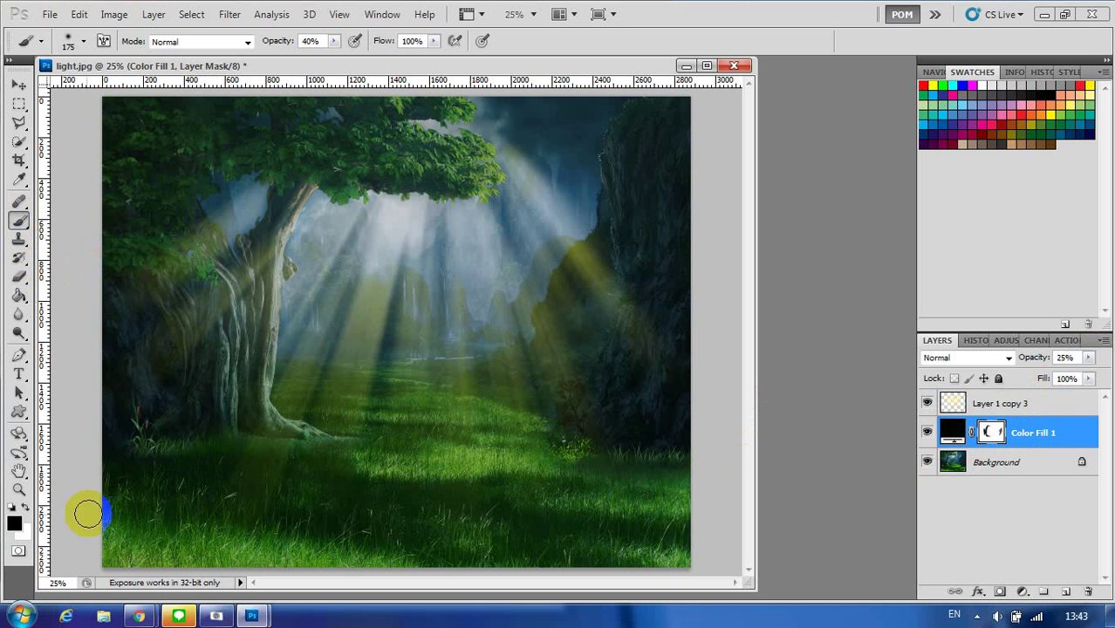
{"action": "left_click_drag", "start_coordinate": [445, 363], "coordinate": [435, 298]}
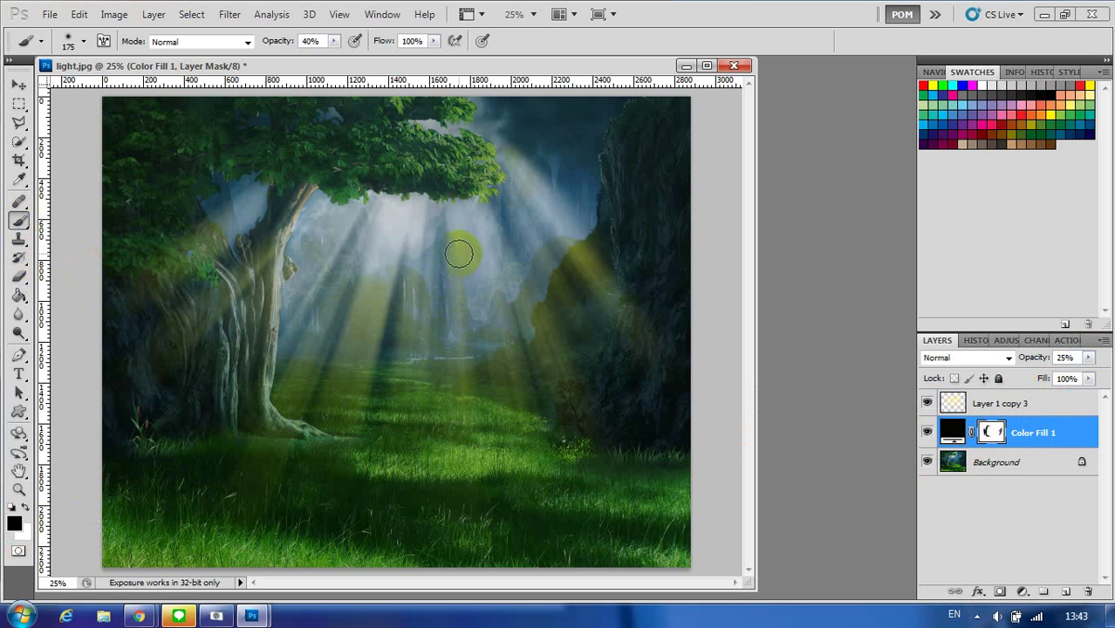
{"action": "left_click_drag", "start_coordinate": [459, 254], "coordinate": [426, 219]}
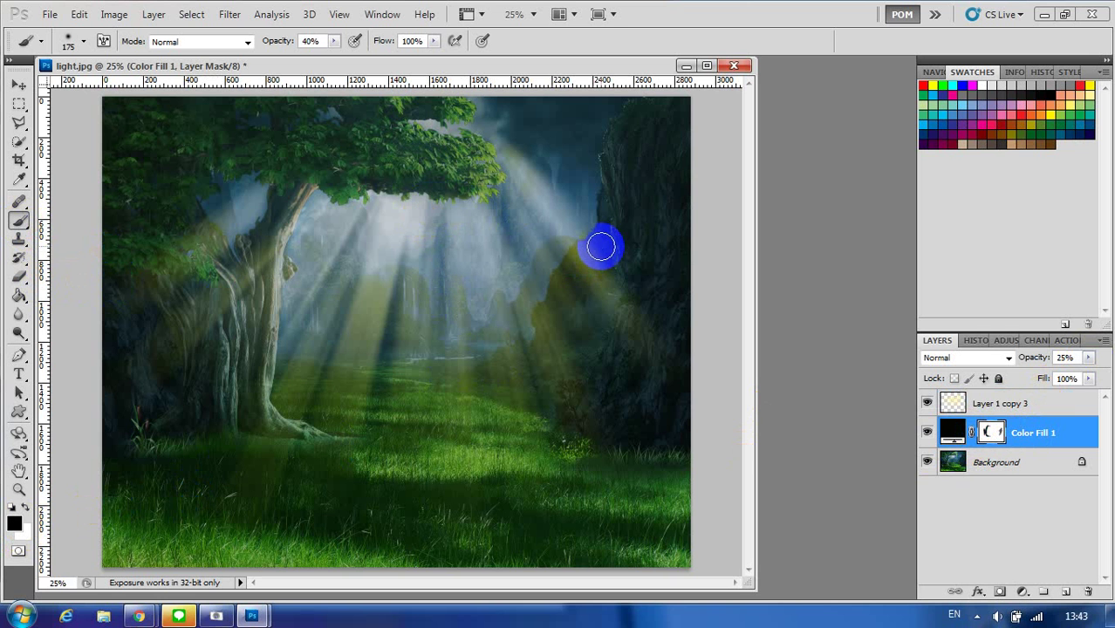
{"action": "left_click", "coordinate": [589, 361]}
{"action": "mouse_move", "coordinate": [589, 361]}
{"action": "left_mouse_down"}
{"action": "mouse_move", "coordinate": [549, 468]}
{"action": "mouse_move", "coordinate": [419, 487]}
{"action": "mouse_move", "coordinate": [505, 491]}
{"action": "mouse_move", "coordinate": [415, 482]}
{"action": "mouse_move", "coordinate": [429, 478]}
{"action": "mouse_move", "coordinate": [281, 228]}
{"action": "mouse_move", "coordinate": [296, 202]}
{"action": "mouse_move", "coordinate": [258, 296]}
{"action": "mouse_move", "coordinate": [259, 368]}
{"action": "mouse_move", "coordinate": [230, 290]}
{"action": "mouse_move", "coordinate": [228, 405]}
{"action": "mouse_move", "coordinate": [201, 316]}
{"action": "mouse_move", "coordinate": [195, 365]}
{"action": "mouse_move", "coordinate": [239, 282]}
{"action": "mouse_move", "coordinate": [185, 241]}
{"action": "left_mouse_up"}
- Enlarge the brush to 250 px and mask the fill over the tree's foliage, from the overhanging branch to the leaves beside the trunk
{"action": "key", "text": "bracketright"}
{"action": "key", "text": "bracketright"}
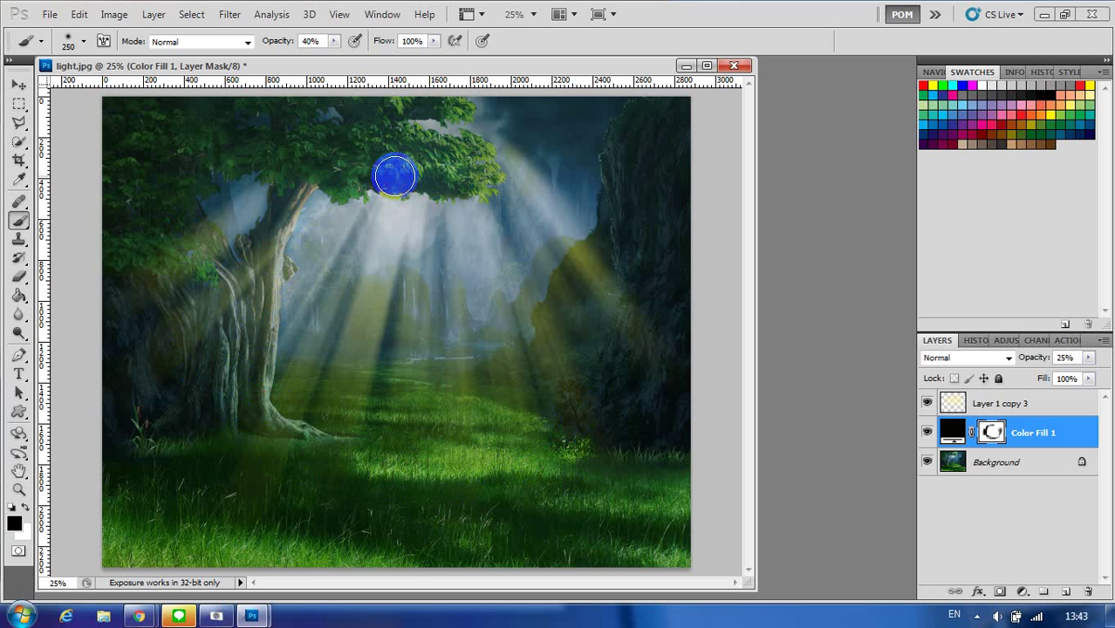
{"action": "mouse_move", "coordinate": [391, 167]}
{"action": "left_mouse_down"}
{"action": "mouse_move", "coordinate": [443, 185]}
{"action": "mouse_move", "coordinate": [452, 156]}
{"action": "mouse_move", "coordinate": [372, 148]}
{"action": "mouse_move", "coordinate": [436, 155]}
{"action": "left_mouse_up"}
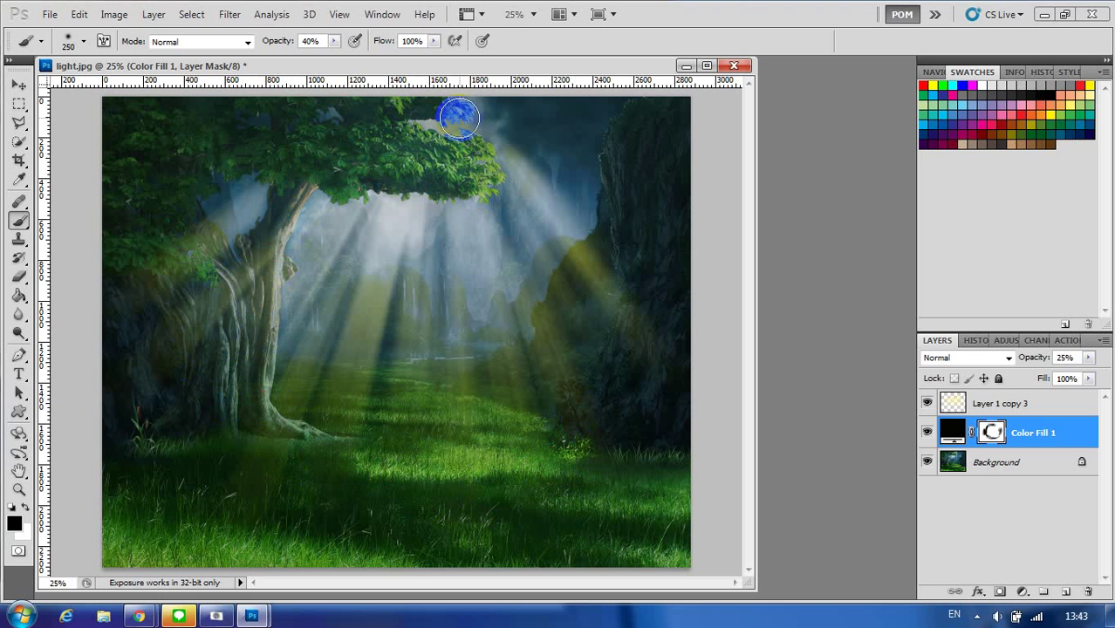
{"action": "mouse_move", "coordinate": [458, 109]}
{"action": "left_mouse_down"}
{"action": "mouse_move", "coordinate": [373, 112]}
{"action": "mouse_move", "coordinate": [353, 136]}
{"action": "mouse_move", "coordinate": [289, 152]}
{"action": "left_mouse_up"}
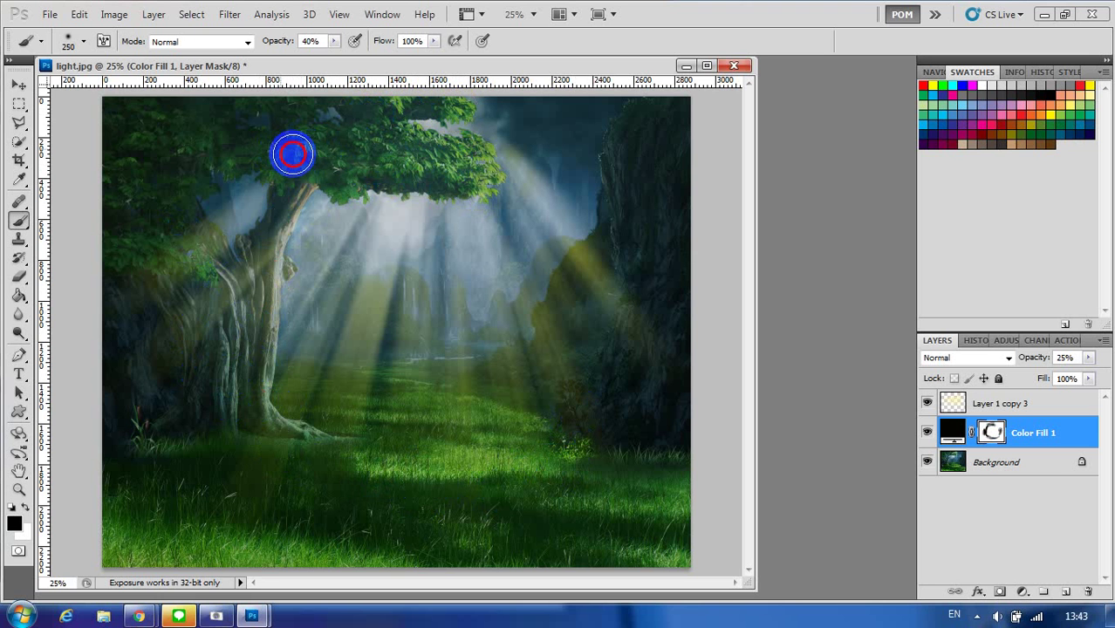
{"action": "mouse_move", "coordinate": [205, 261]}
{"action": "left_mouse_down"}
{"action": "mouse_move", "coordinate": [140, 264]}
{"action": "mouse_move", "coordinate": [153, 261]}
{"action": "mouse_move", "coordinate": [137, 300]}
{"action": "mouse_move", "coordinate": [166, 274]}
{"action": "mouse_move", "coordinate": [134, 291]}
{"action": "mouse_move", "coordinate": [150, 268]}
{"action": "mouse_move", "coordinate": [120, 269]}
{"action": "mouse_move", "coordinate": [145, 300]}
{"action": "mouse_move", "coordinate": [161, 285]}
{"action": "mouse_move", "coordinate": [172, 337]}
{"action": "mouse_move", "coordinate": [187, 315]}
{"action": "mouse_move", "coordinate": [185, 358]}
{"action": "mouse_move", "coordinate": [235, 314]}
{"action": "mouse_move", "coordinate": [214, 397]}
{"action": "mouse_move", "coordinate": [186, 304]}
{"action": "mouse_move", "coordinate": [173, 364]}
{"action": "mouse_move", "coordinate": [179, 237]}
{"action": "left_mouse_up"}
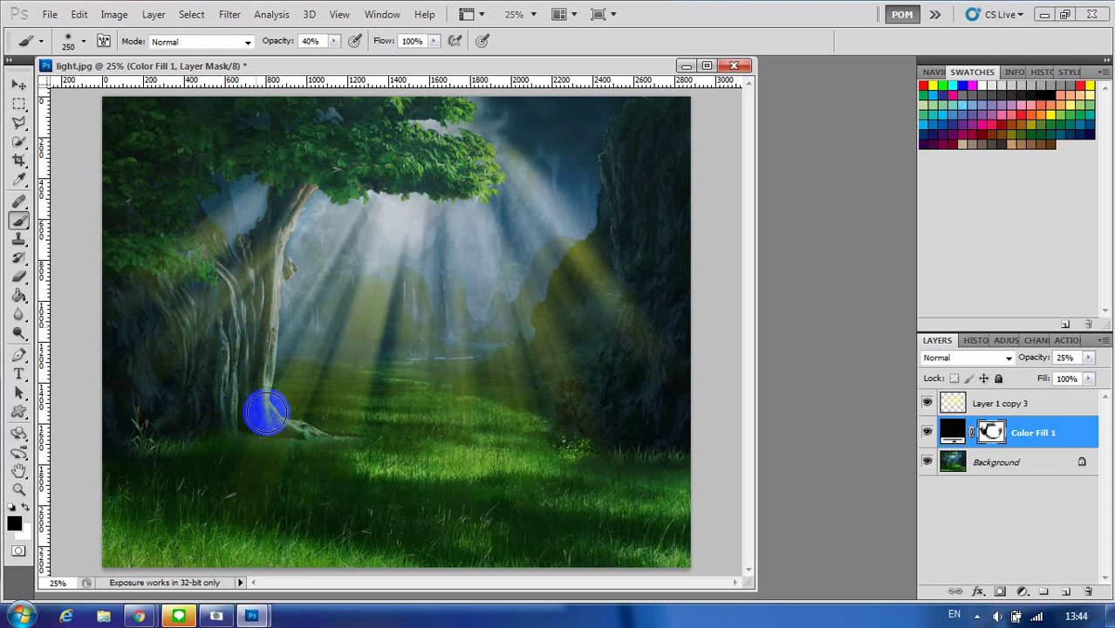
- Mask the fill over the foreground grass, the dark cliff and the tree trunk with the 250 px brush, ending on the Move tool
{"action": "mouse_move", "coordinate": [380, 476]}
{"action": "left_mouse_down"}
{"action": "mouse_move", "coordinate": [490, 473]}
{"action": "mouse_move", "coordinate": [344, 484]}
{"action": "mouse_move", "coordinate": [488, 495]}
{"action": "mouse_move", "coordinate": [348, 551]}
{"action": "mouse_move", "coordinate": [212, 518]}
{"action": "mouse_move", "coordinate": [439, 558]}
{"action": "mouse_move", "coordinate": [197, 508]}
{"action": "left_mouse_up"}
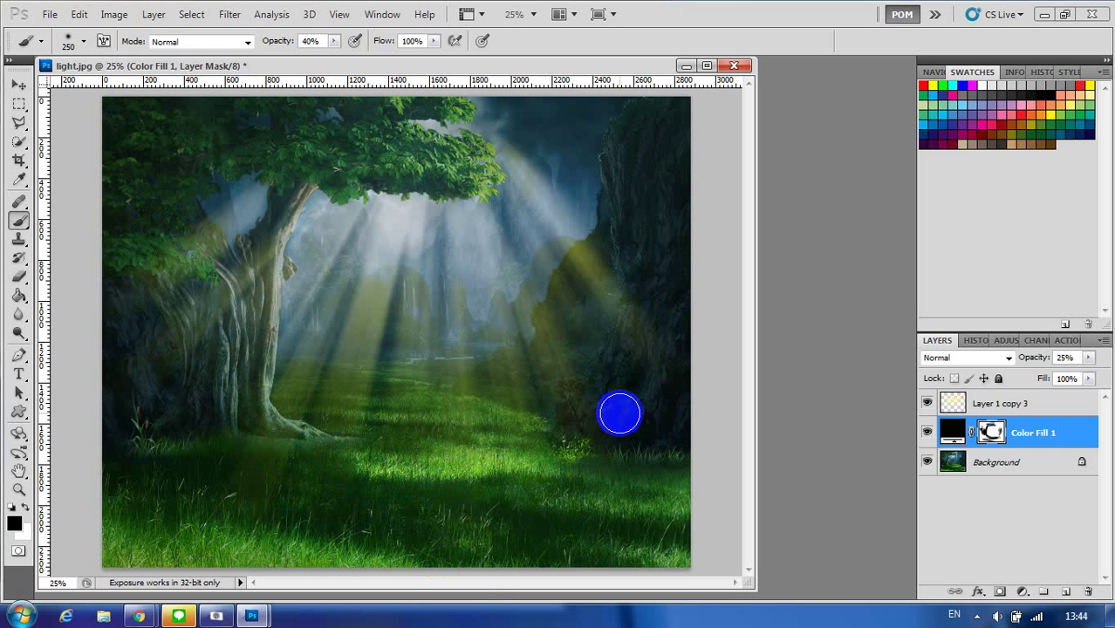
{"action": "mouse_move", "coordinate": [635, 262]}
{"action": "left_mouse_down"}
{"action": "mouse_move", "coordinate": [600, 411]}
{"action": "mouse_move", "coordinate": [609, 423]}
{"action": "mouse_move", "coordinate": [642, 274]}
{"action": "mouse_move", "coordinate": [642, 132]}
{"action": "left_mouse_up"}
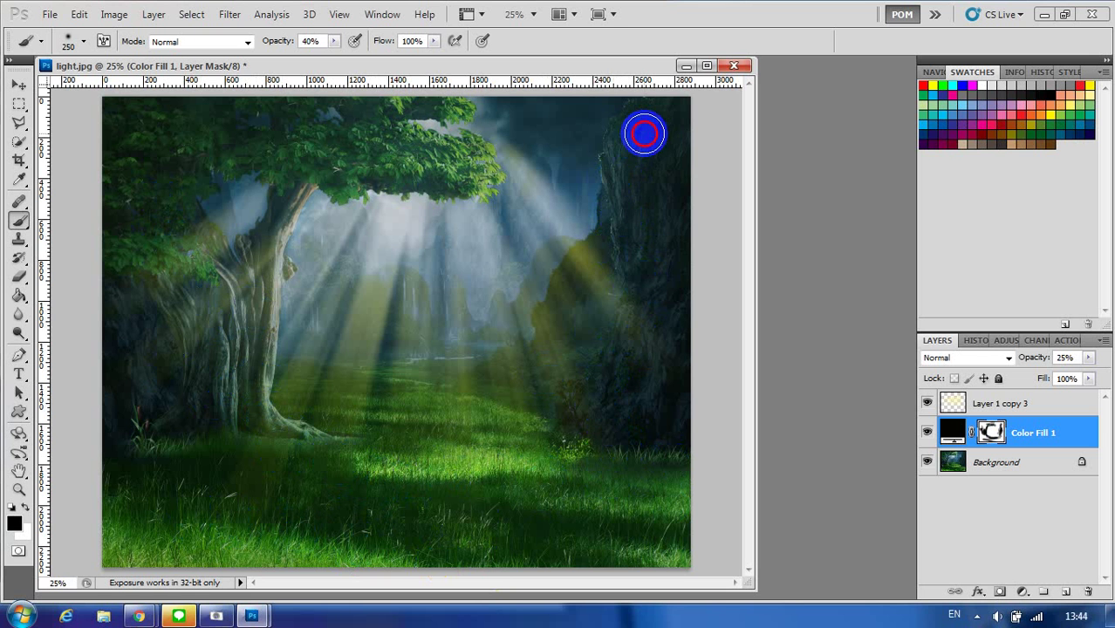
{"action": "mouse_move", "coordinate": [281, 468]}
{"action": "left_mouse_down"}
{"action": "mouse_move", "coordinate": [149, 461]}
{"action": "mouse_move", "coordinate": [182, 416]}
{"action": "mouse_move", "coordinate": [180, 320]}
{"action": "mouse_move", "coordinate": [165, 286]}
{"action": "mouse_move", "coordinate": [193, 365]}
{"action": "mouse_move", "coordinate": [205, 272]}
{"action": "mouse_move", "coordinate": [186, 243]}
{"action": "mouse_move", "coordinate": [103, 263]}
{"action": "mouse_move", "coordinate": [184, 252]}
{"action": "left_mouse_up"}
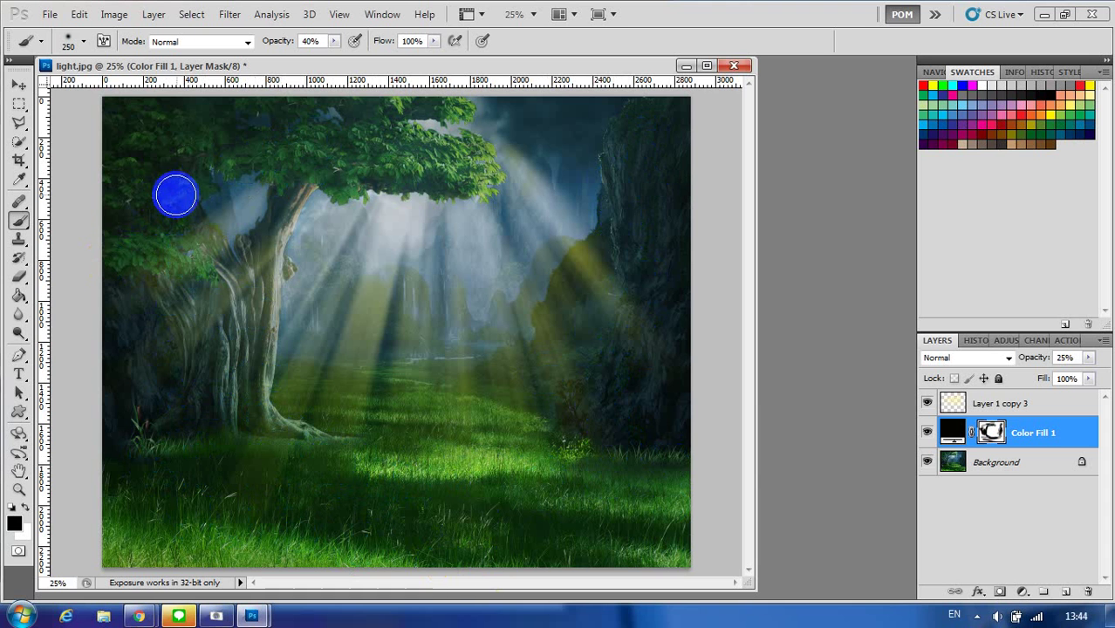
{"action": "mouse_move", "coordinate": [179, 269]}
{"action": "left_mouse_down"}
{"action": "mouse_move", "coordinate": [193, 310]}
{"action": "mouse_move", "coordinate": [185, 387]}
{"action": "mouse_move", "coordinate": [216, 361]}
{"action": "left_mouse_up"}
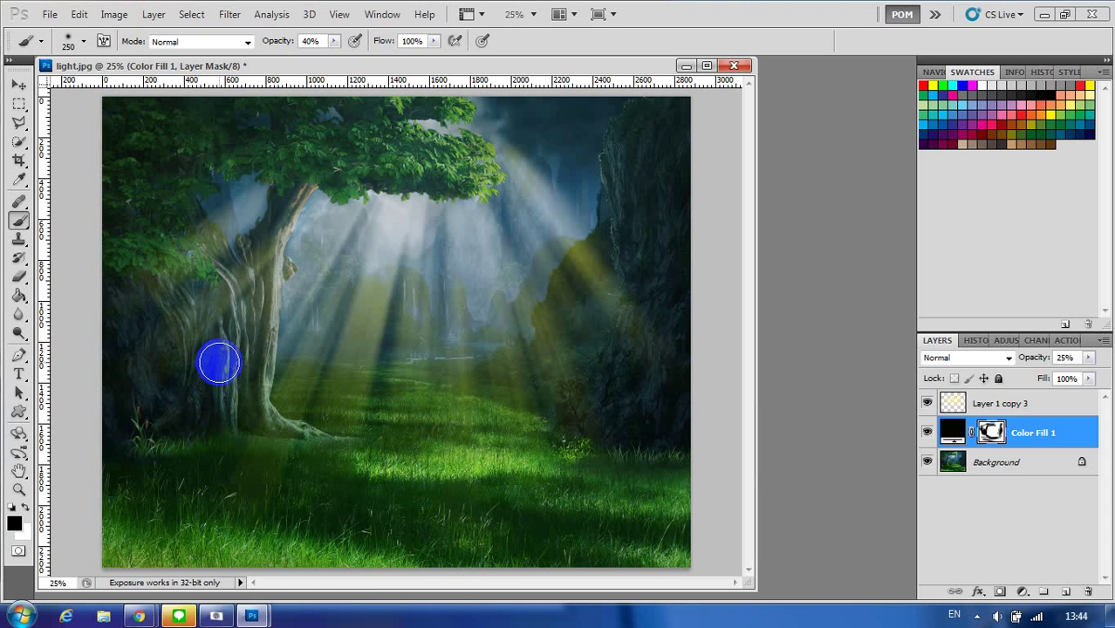
{"action": "mouse_move", "coordinate": [311, 441]}
{"action": "left_mouse_down"}
{"action": "mouse_move", "coordinate": [272, 412]}
{"action": "mouse_move", "coordinate": [272, 259]}
{"action": "mouse_move", "coordinate": [279, 220]}
{"action": "left_mouse_up"}
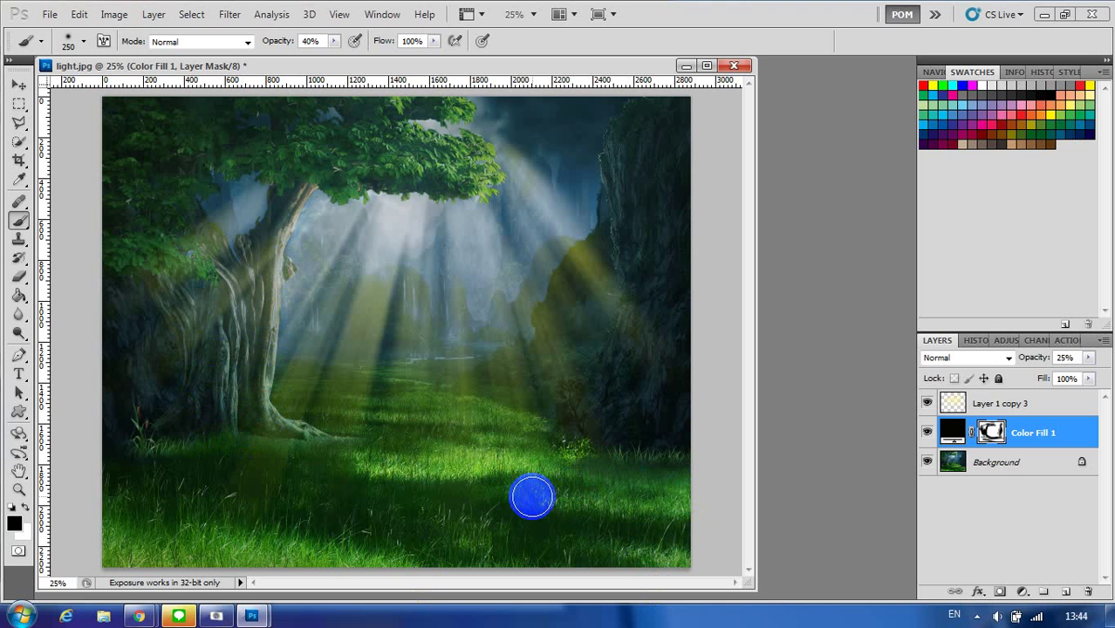
{"action": "left_click_drag", "start_coordinate": [605, 520], "coordinate": [635, 532]}
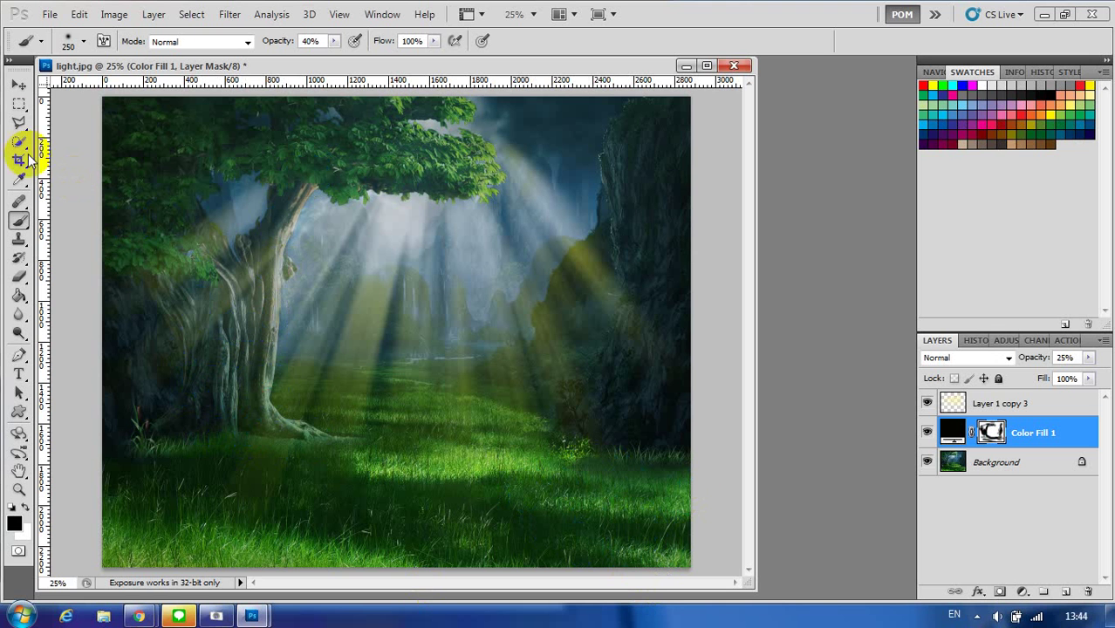
{"action": "left_click", "coordinate": [20, 86]}
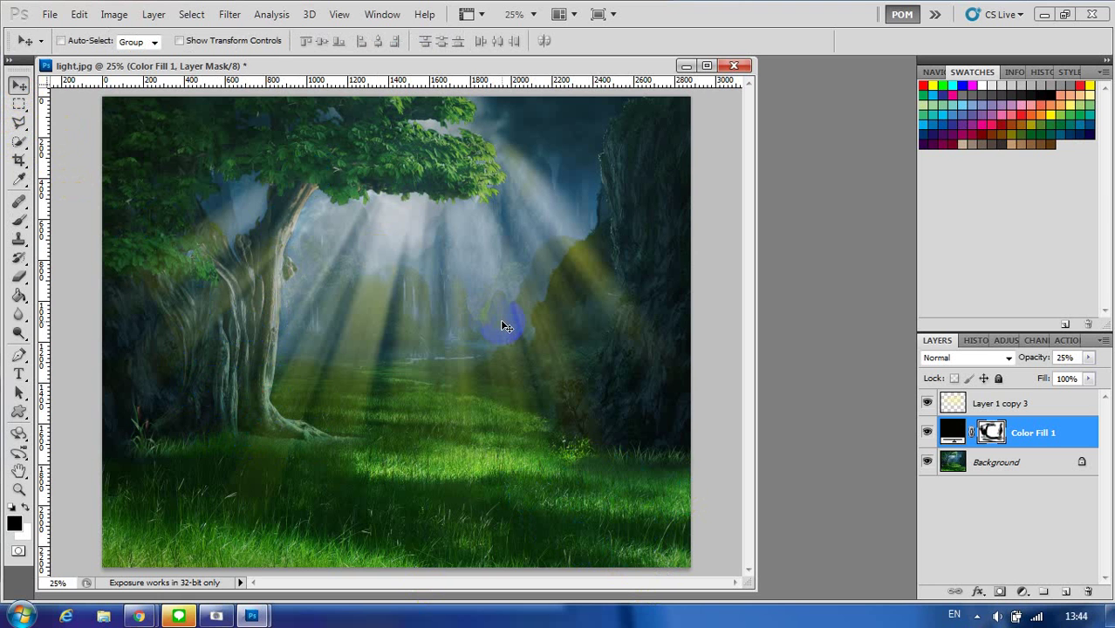
- Export the image with Save for Web as a quality 100 JPEG named light_3 in the clip_แสงเทียม_1 folder
{"action": "left_click", "coordinate": [49, 14]}
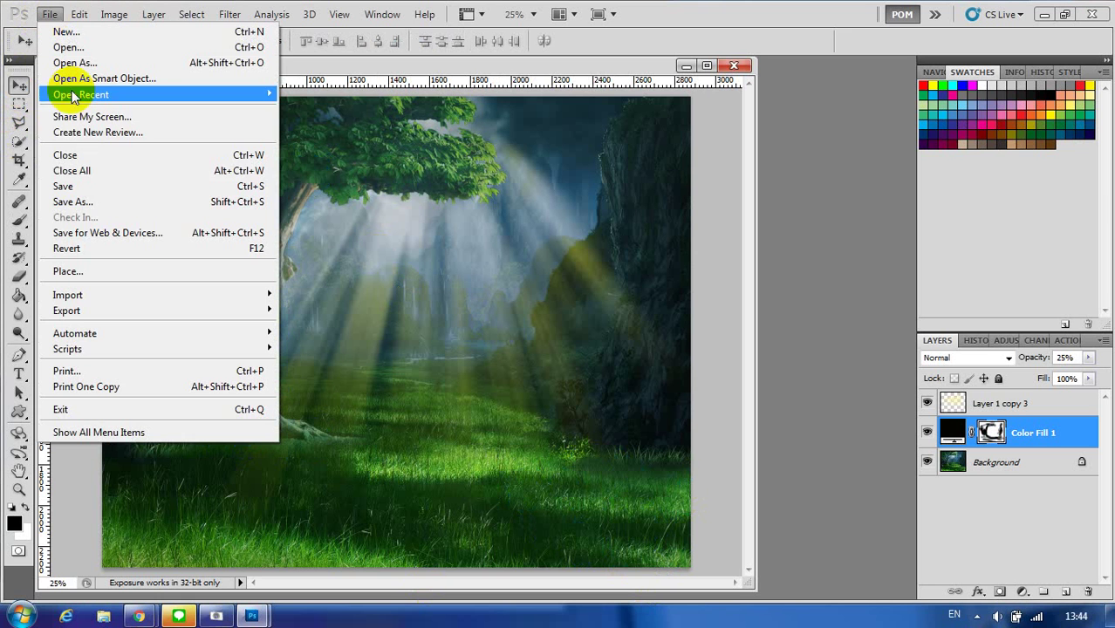
{"action": "left_click", "coordinate": [108, 234]}
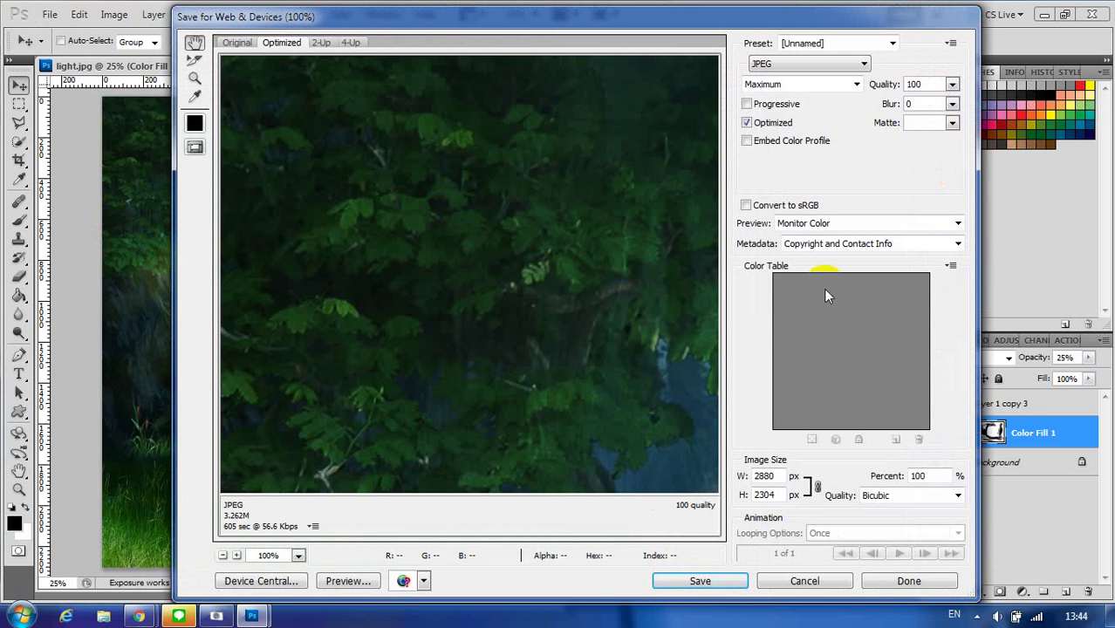
{"action": "left_click", "coordinate": [725, 581]}
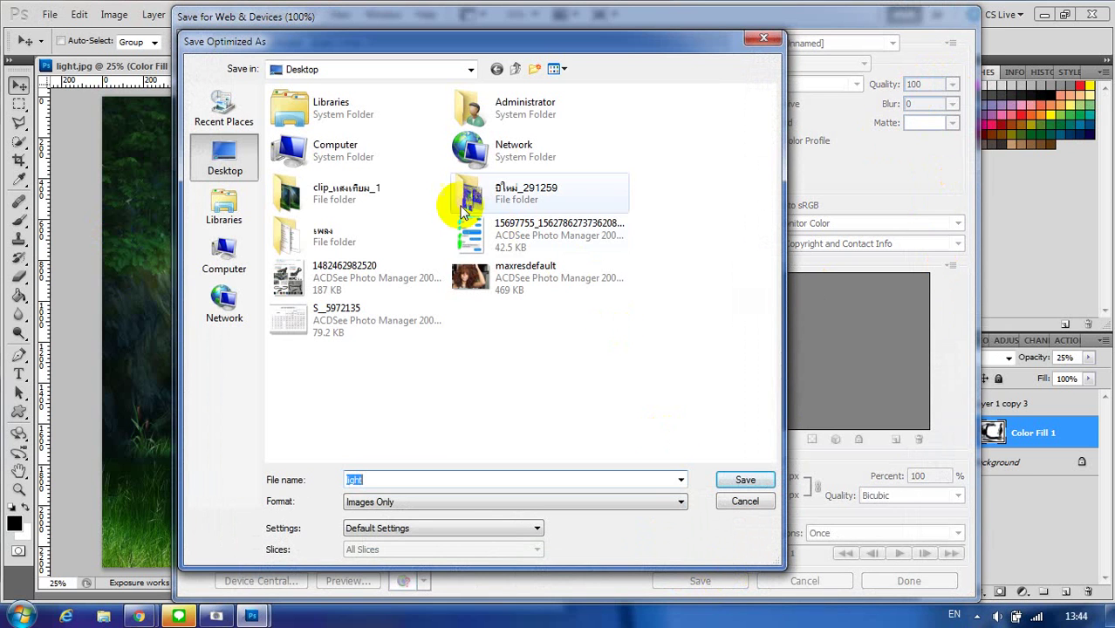
{"action": "double_click", "coordinate": [374, 193]}
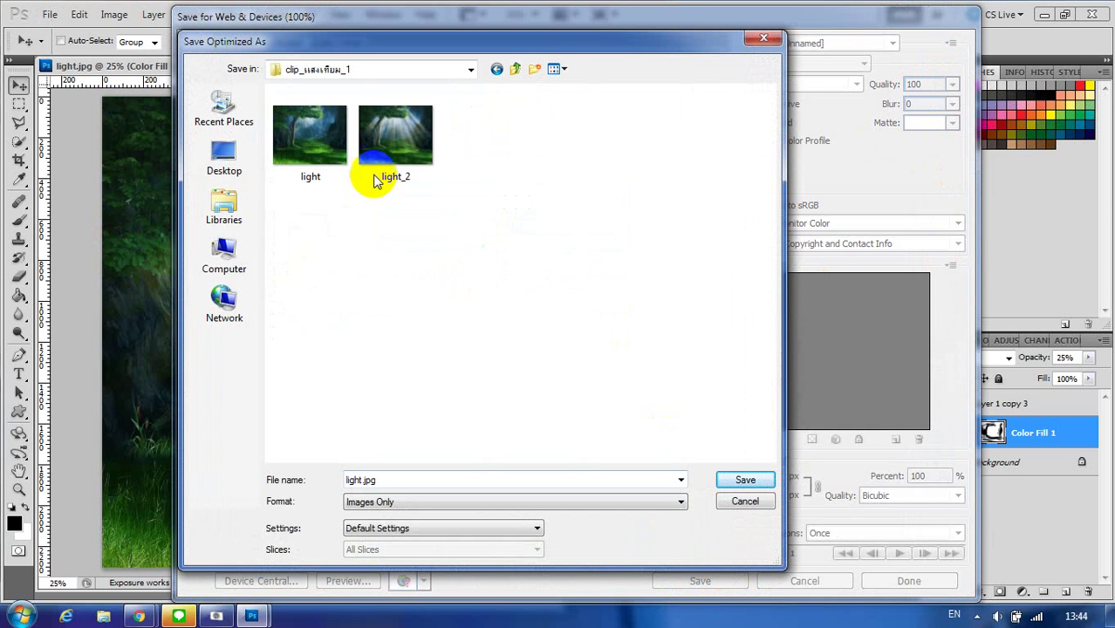
{"action": "left_click", "coordinate": [403, 179]}
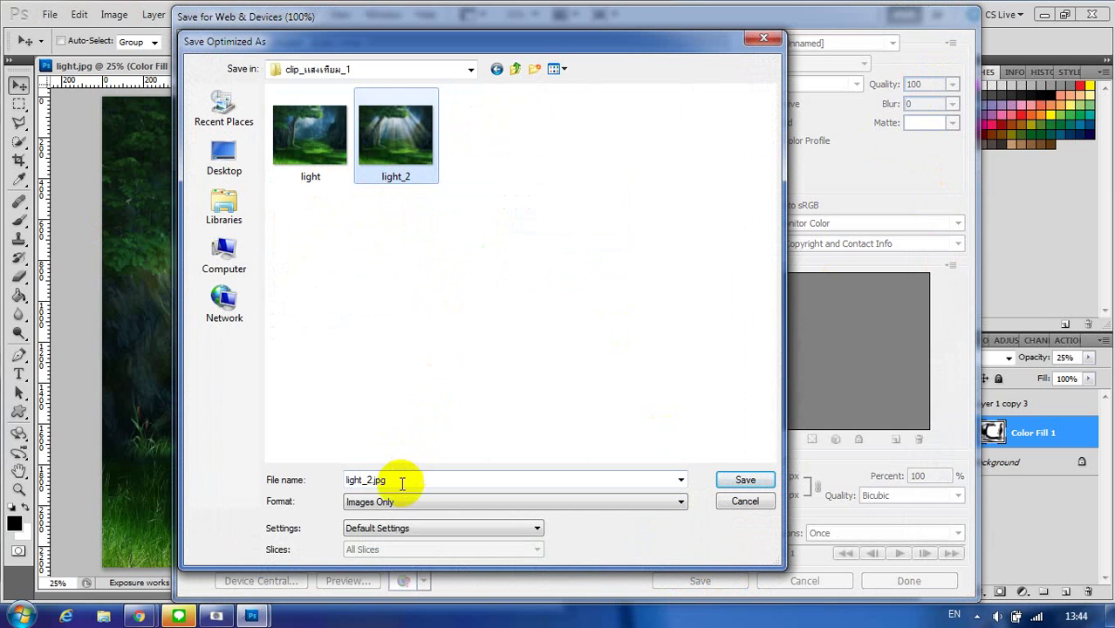
{"action": "double_click", "coordinate": [362, 479]}
{"action": "left_click_drag", "start_coordinate": [367, 480], "coordinate": [404, 479]}
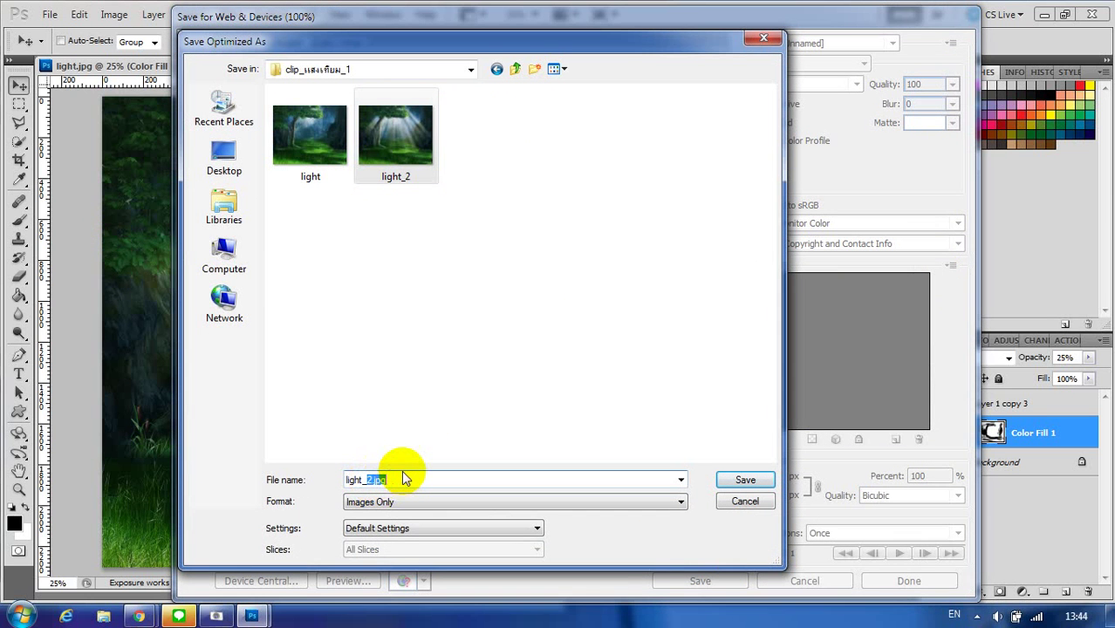
{"action": "type", "text": "_3"}
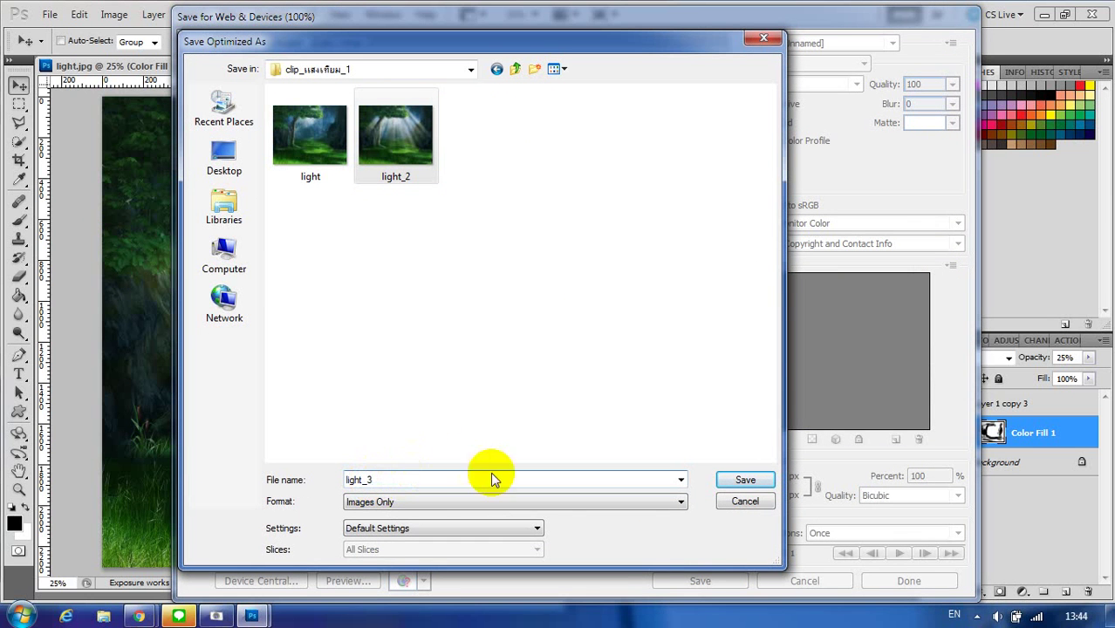
{"action": "left_click", "coordinate": [746, 480]}
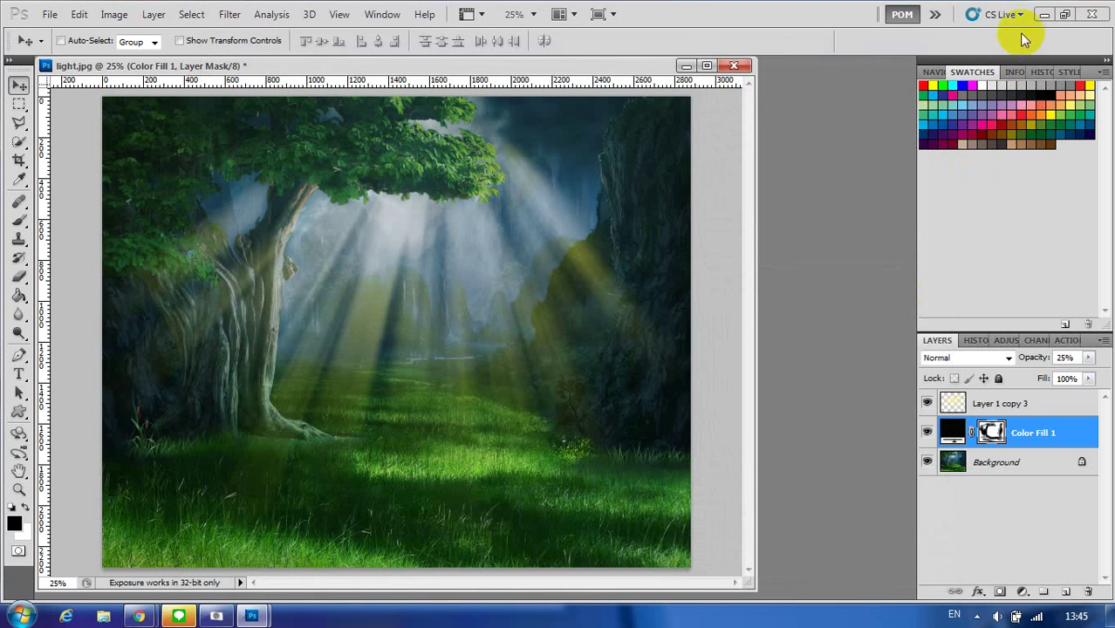
- Switch to a maximized ACDSee Photo Manager window and move the light_3 thumbnail between light and light_2
{"action": "left_click", "coordinate": [1042, 15]}
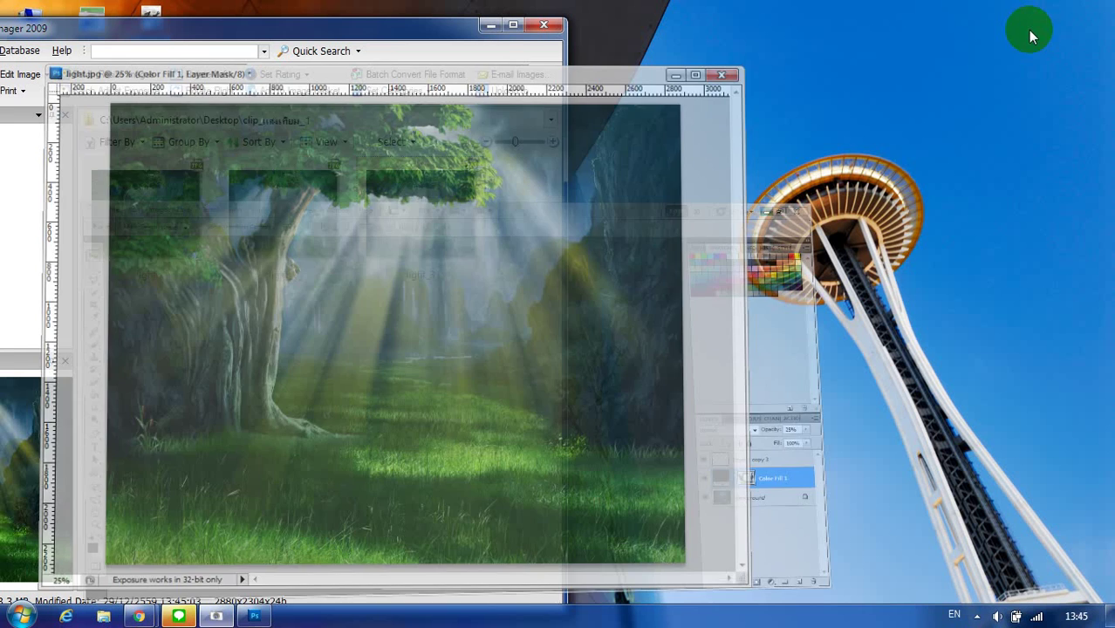
{"action": "left_click", "coordinate": [513, 24]}
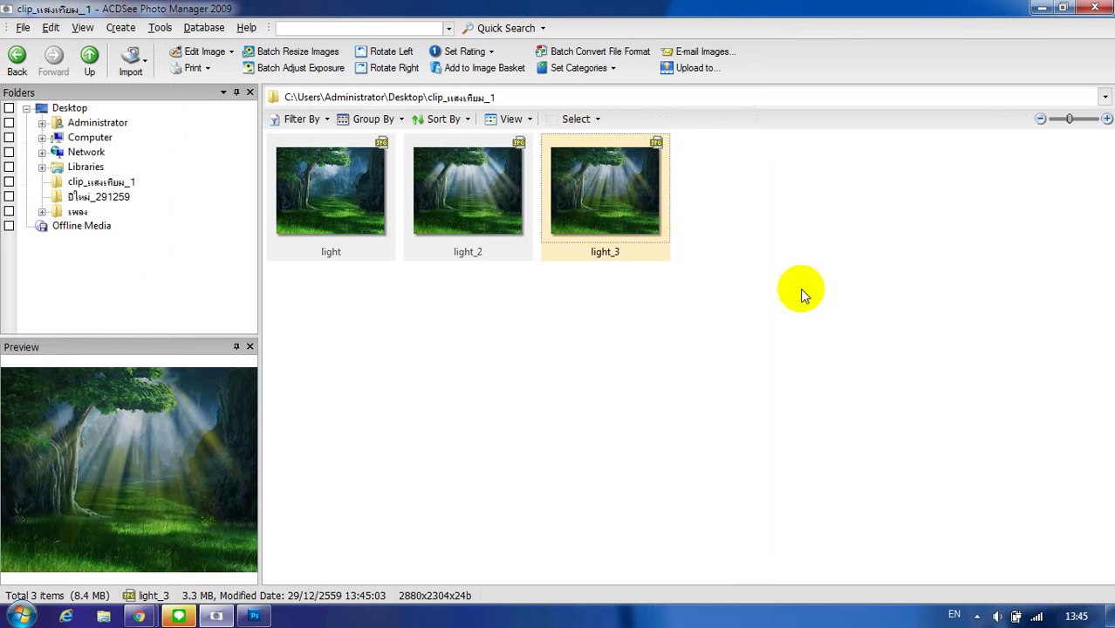
{"action": "left_click", "coordinate": [636, 227]}
{"action": "left_click_drag", "start_coordinate": [636, 227], "coordinate": [432, 248]}
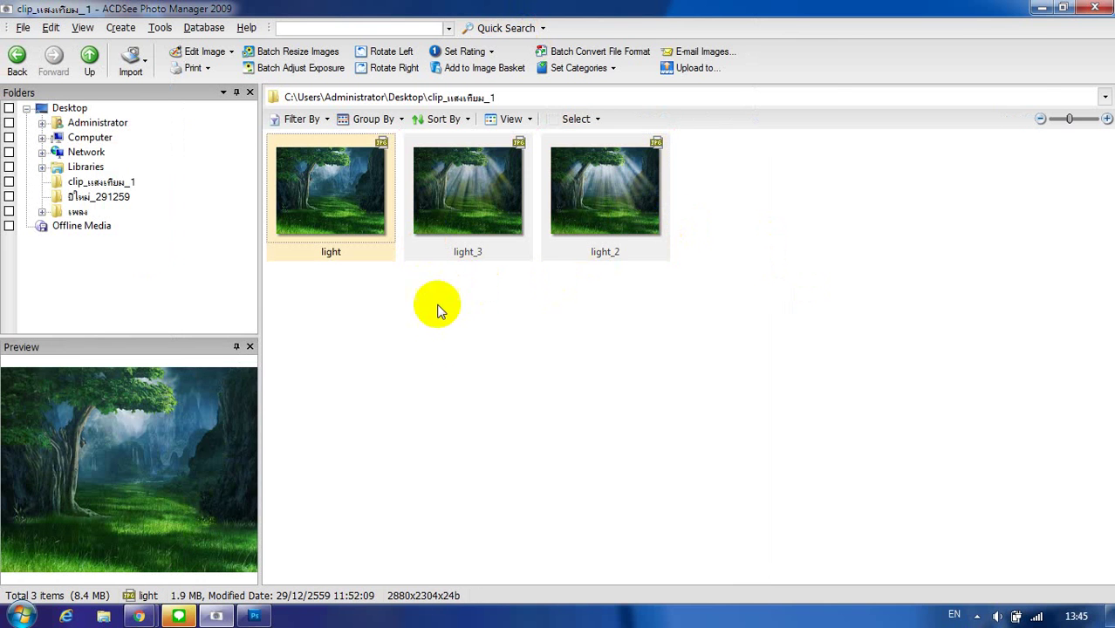
- Compare the original light image with light_3 at full view by alternating between them, and return to the thumbnail browser
{"action": "double_click", "coordinate": [325, 209]}
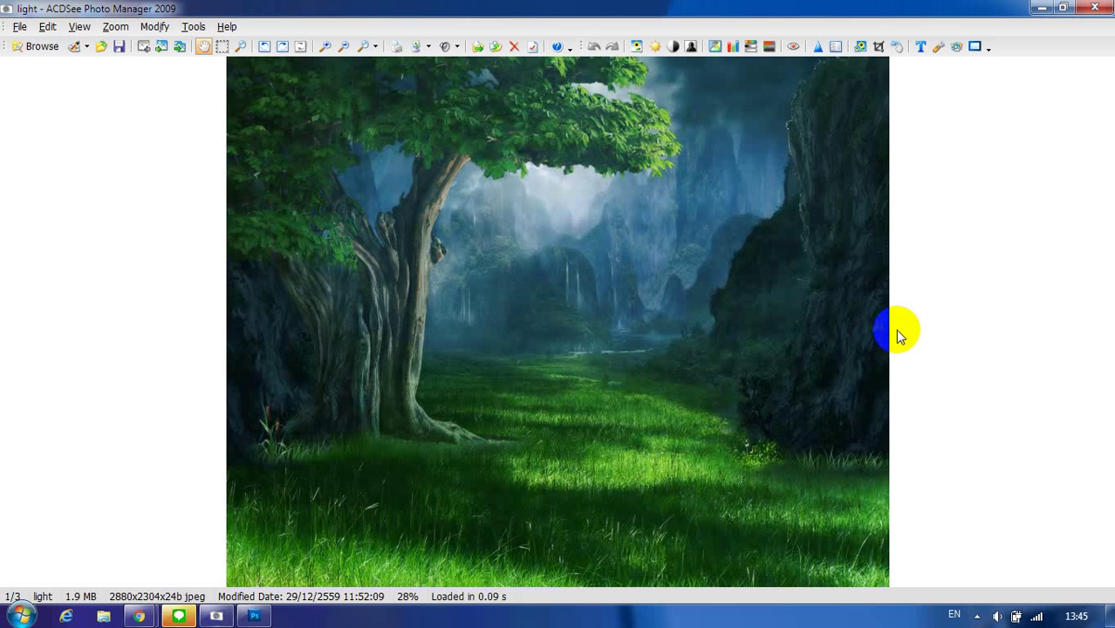
{"action": "scroll", "coordinate": [896, 329], "scroll_direction": "down", "scroll_amount": 1}
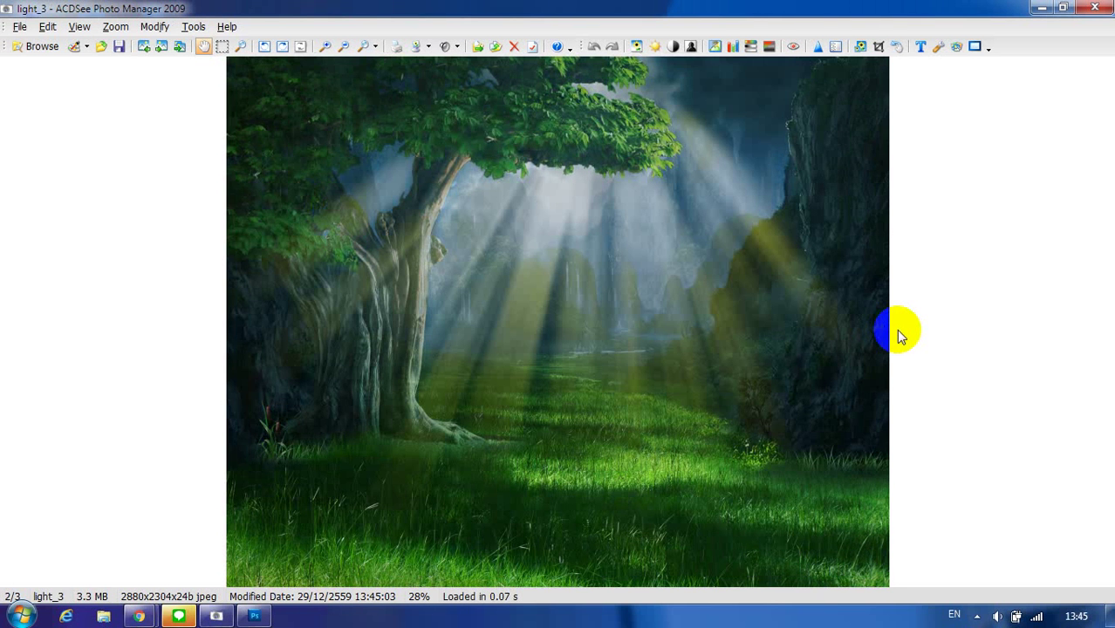
{"action": "scroll", "coordinate": [898, 330], "scroll_direction": "up", "scroll_amount": 1}
{"action": "scroll", "coordinate": [897, 331], "scroll_direction": "down", "scroll_amount": 1}
{"action": "scroll", "coordinate": [898, 330], "scroll_direction": "up", "scroll_amount": 1}
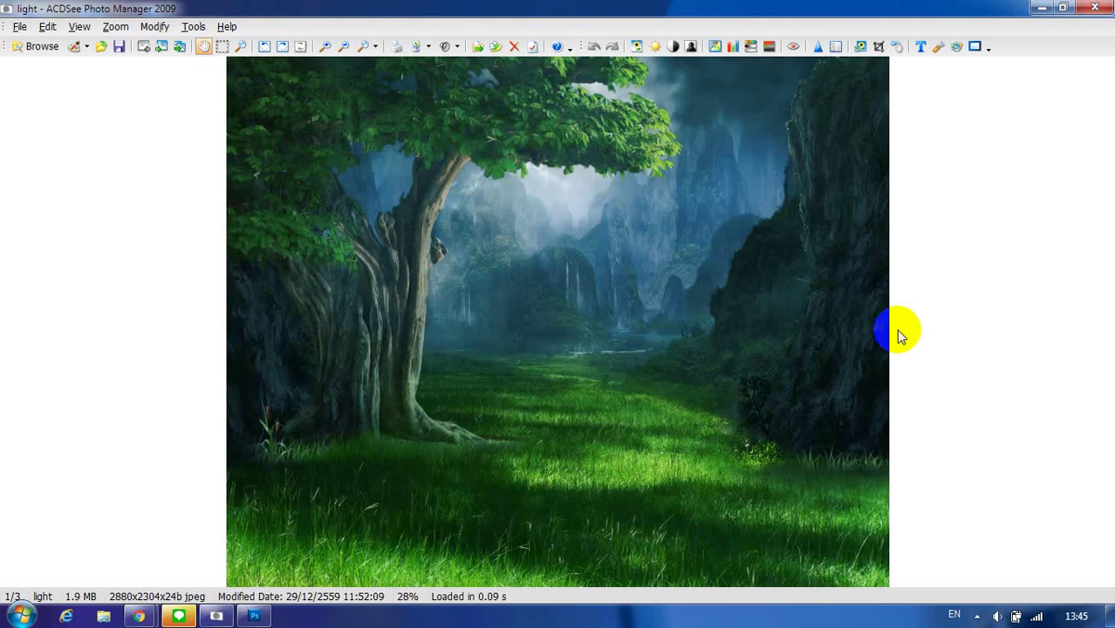
{"action": "scroll", "coordinate": [898, 331], "scroll_direction": "down", "scroll_amount": 1}
{"action": "scroll", "coordinate": [898, 330], "scroll_direction": "up", "scroll_amount": 1}
{"action": "scroll", "coordinate": [896, 335], "scroll_direction": "down", "scroll_amount": 1}
{"action": "scroll", "coordinate": [896, 335], "scroll_direction": "up", "scroll_amount": 1}
{"action": "double_click", "coordinate": [704, 316]}
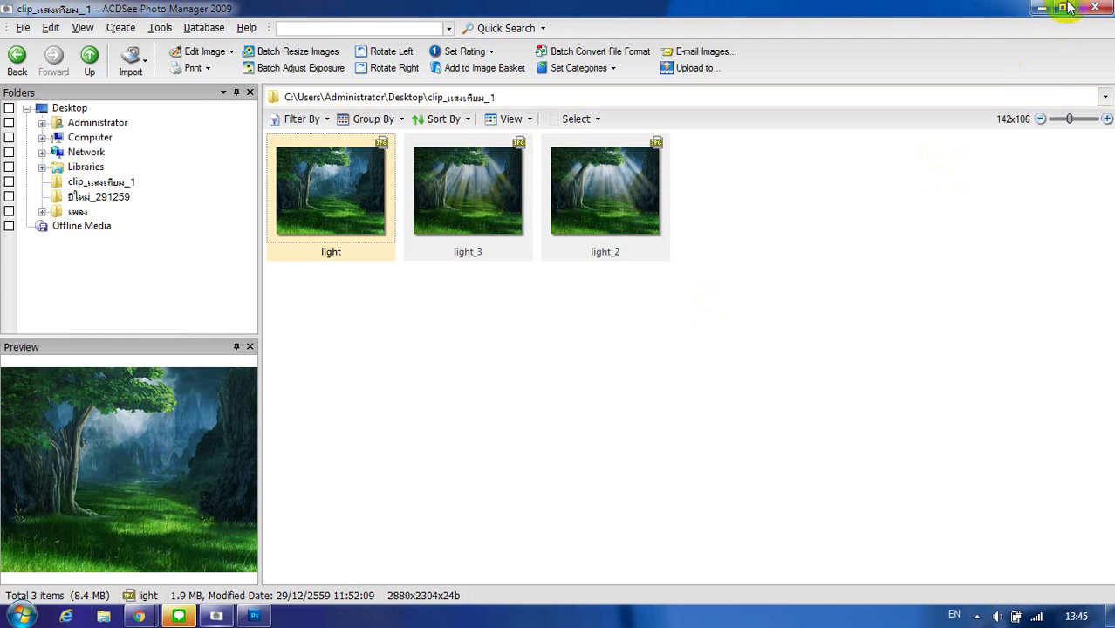